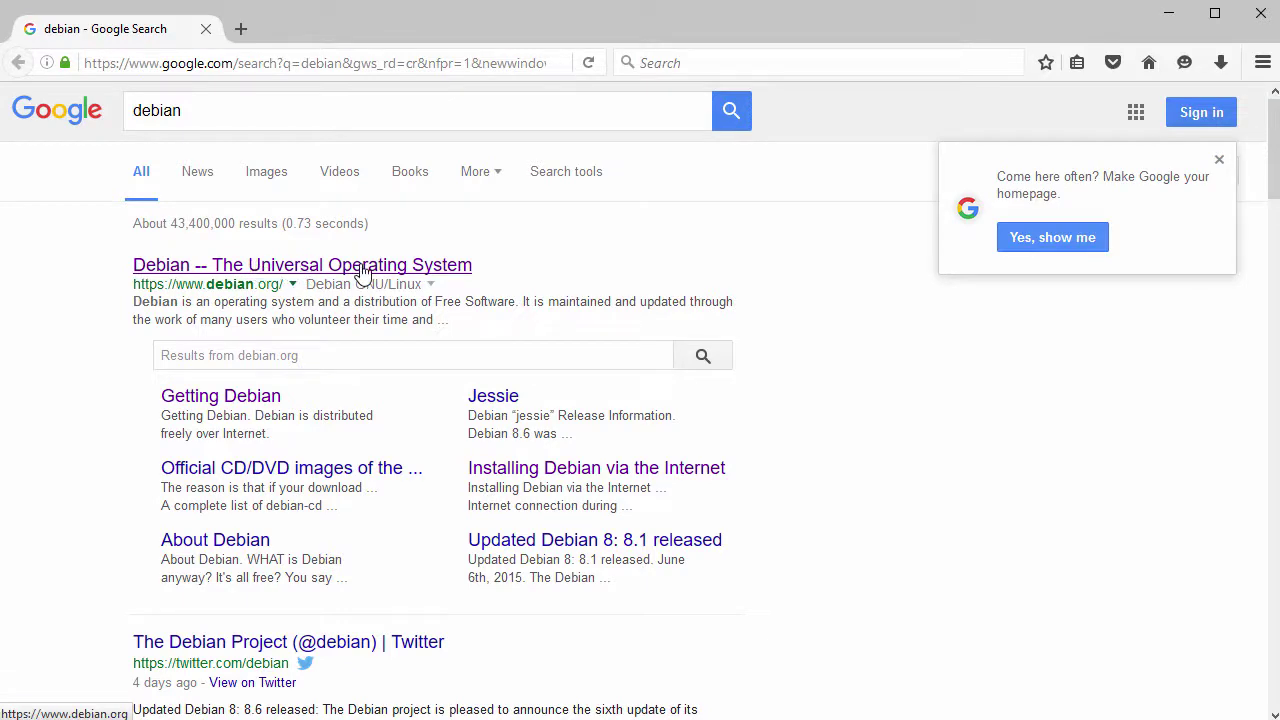
Open the 'Debian -- The Universal Operating System' result and skim the homepage's Debian 8.6 news
left_click(362, 266)
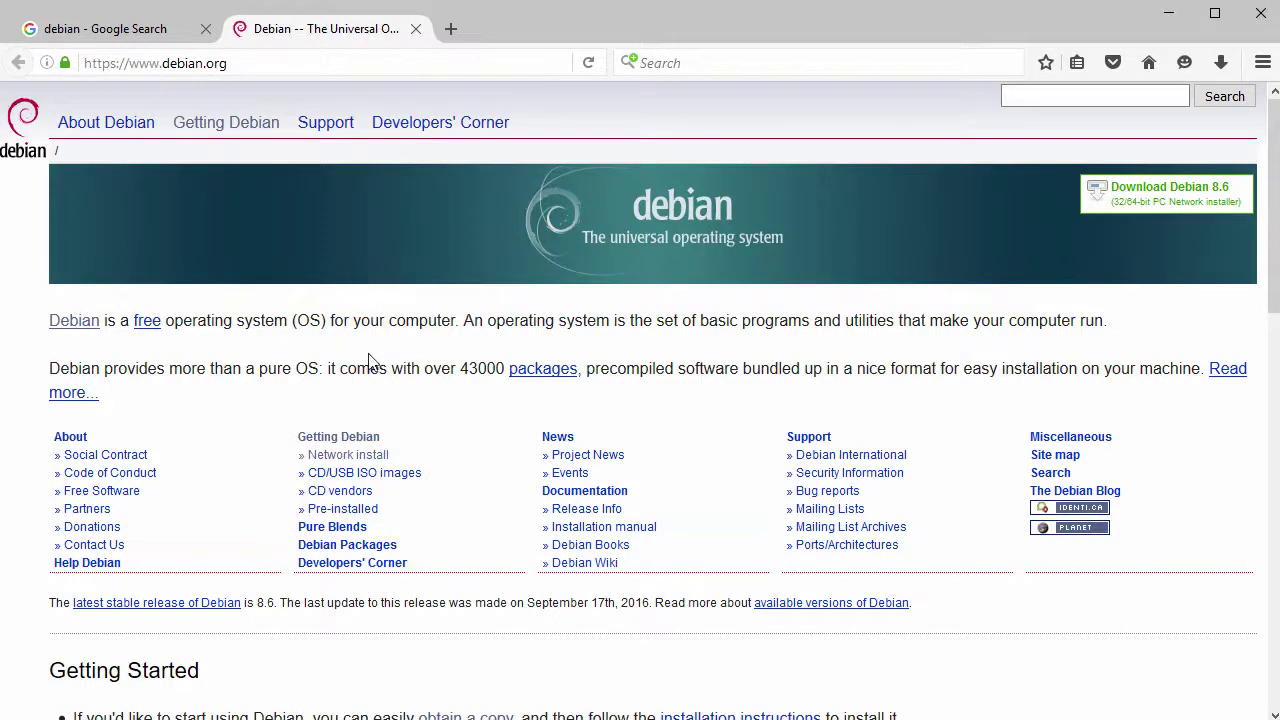
scroll(366, 405, "down", 5)
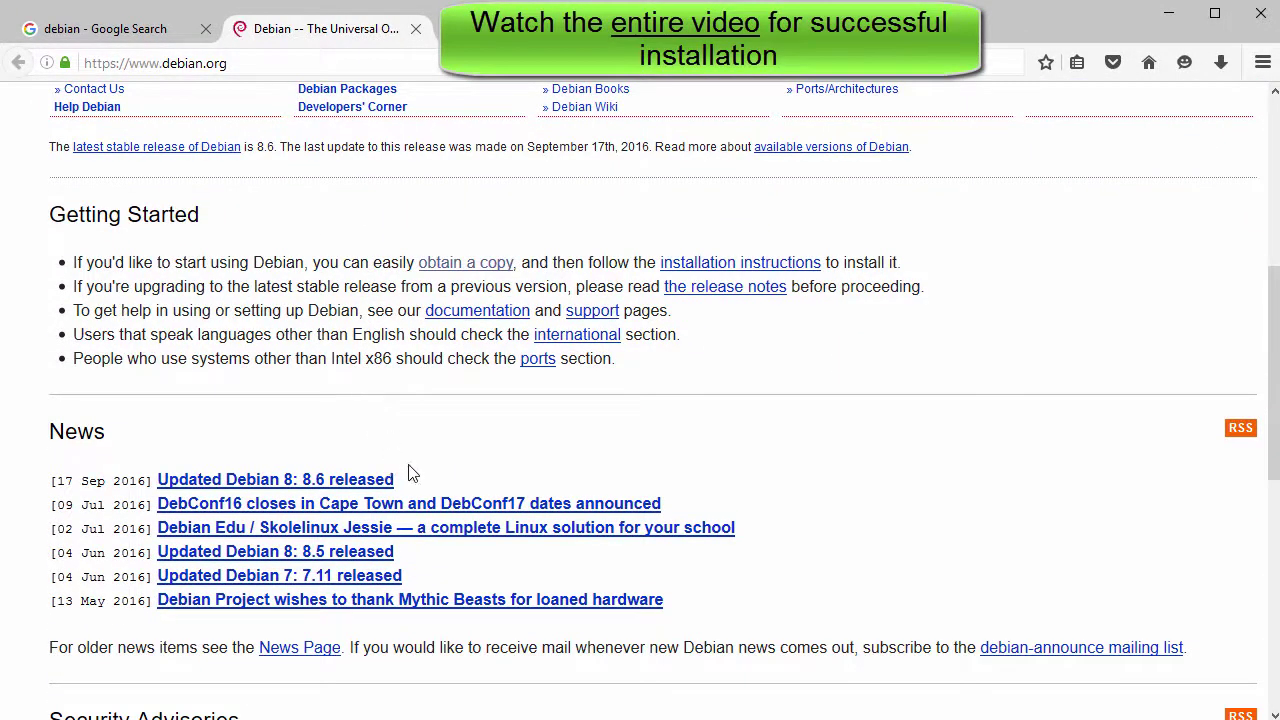
left_click_drag(414, 483, 155, 488)
scroll(333, 415, "up", 5)
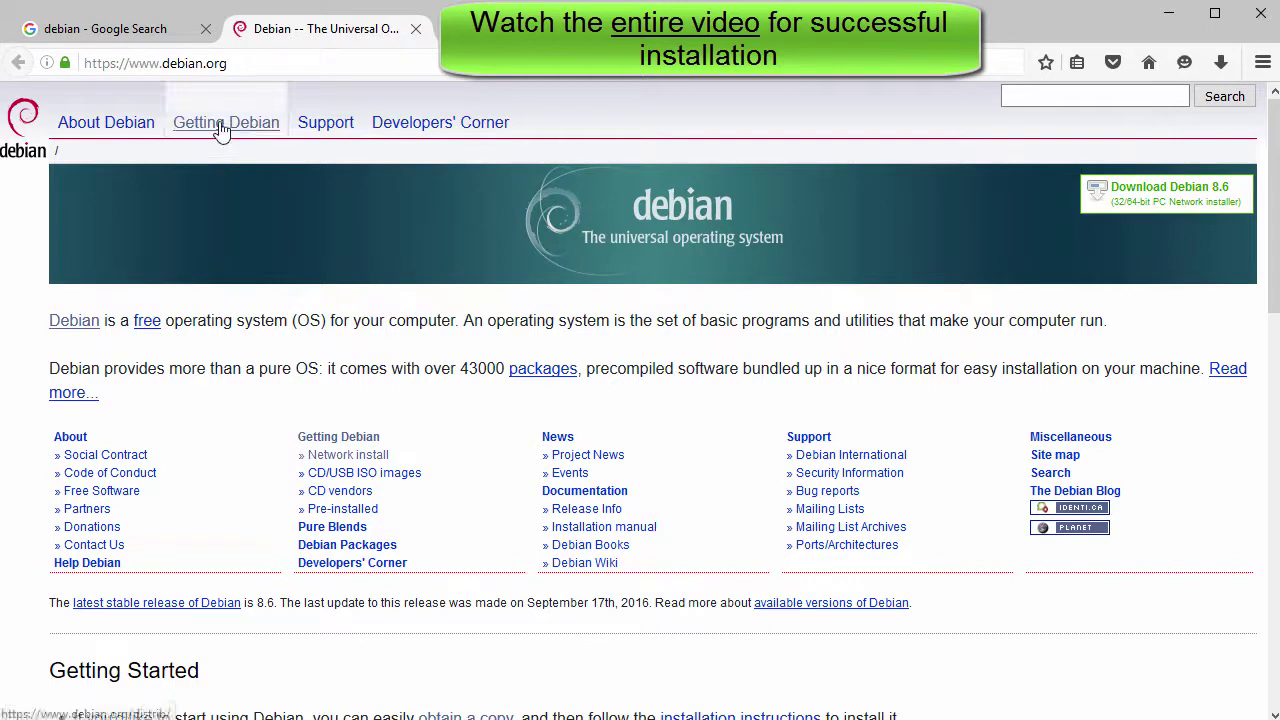
Go from Getting Debian to the live install images page and open the amd64 directory
left_click(222, 127)
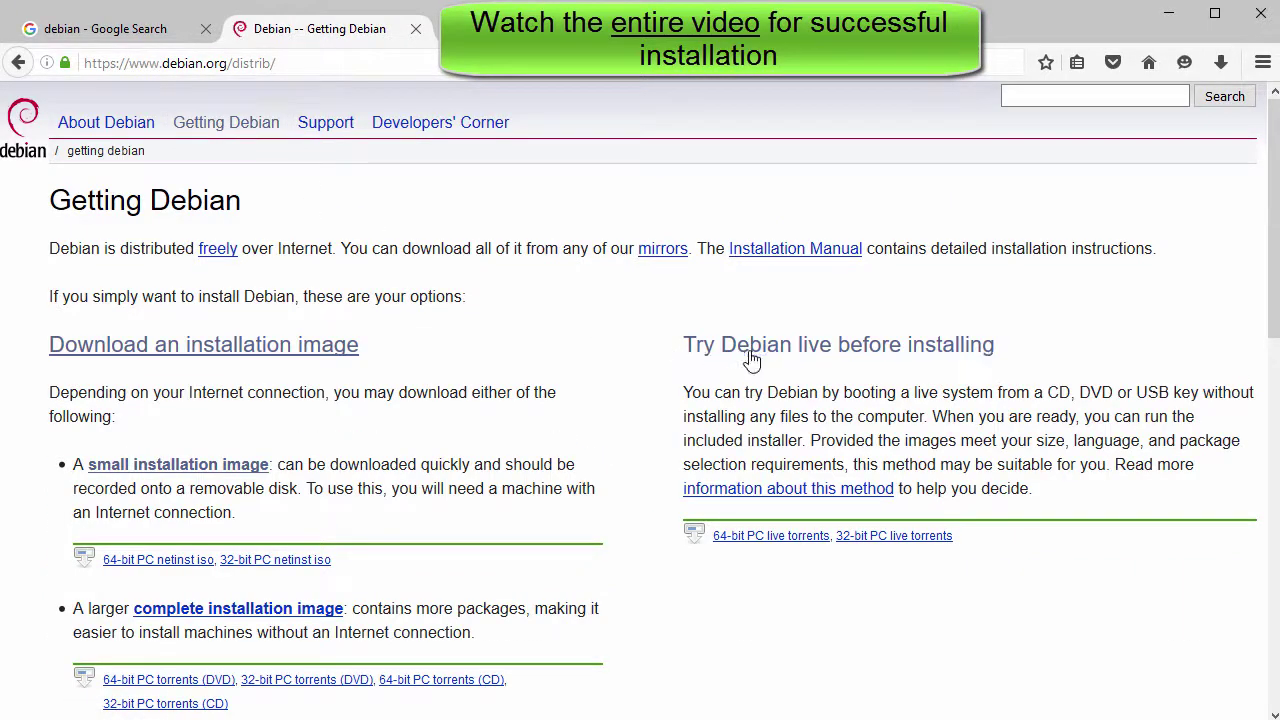
left_click(858, 350)
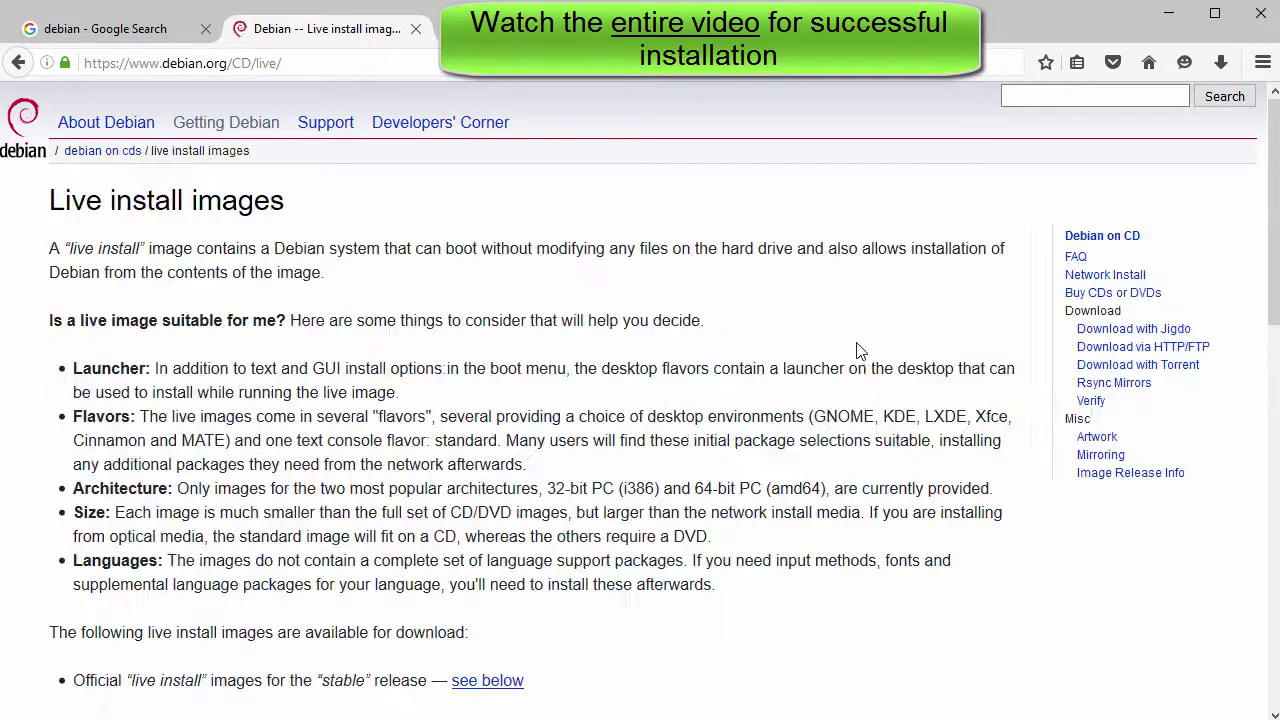
scroll(492, 388, "down", 8)
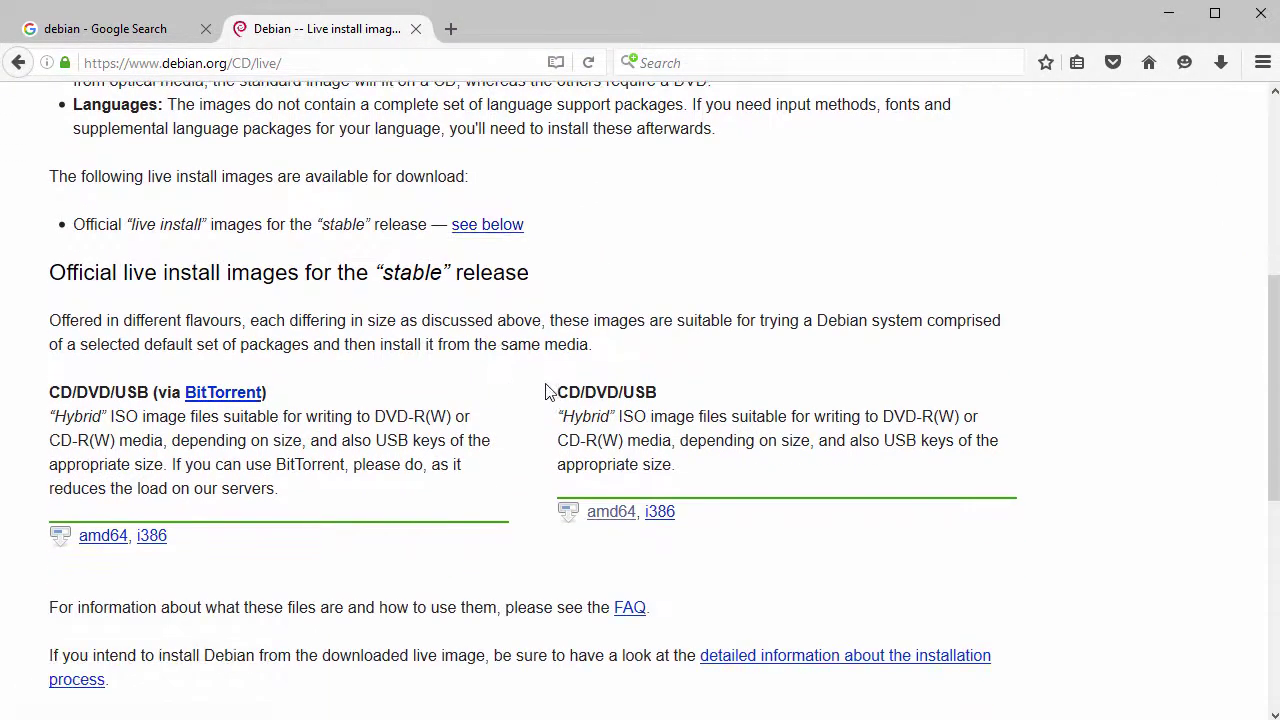
left_click_drag(660, 400, 560, 402)
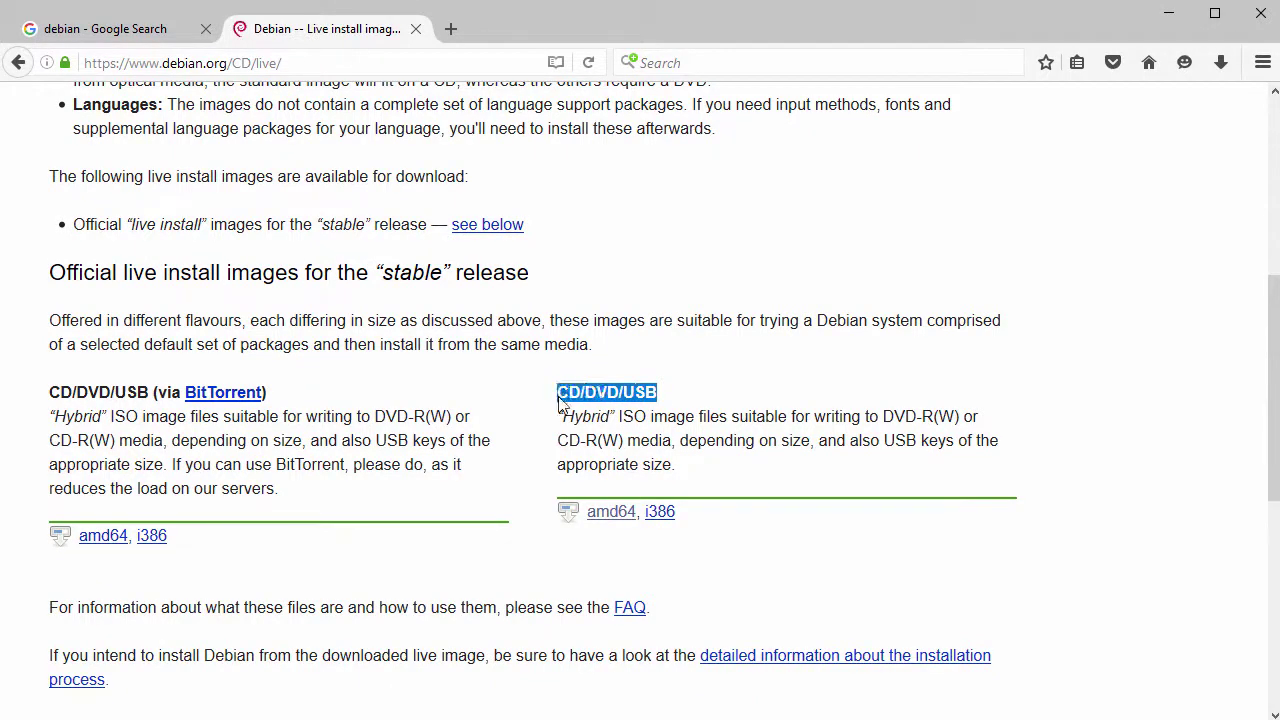
left_click(603, 511)
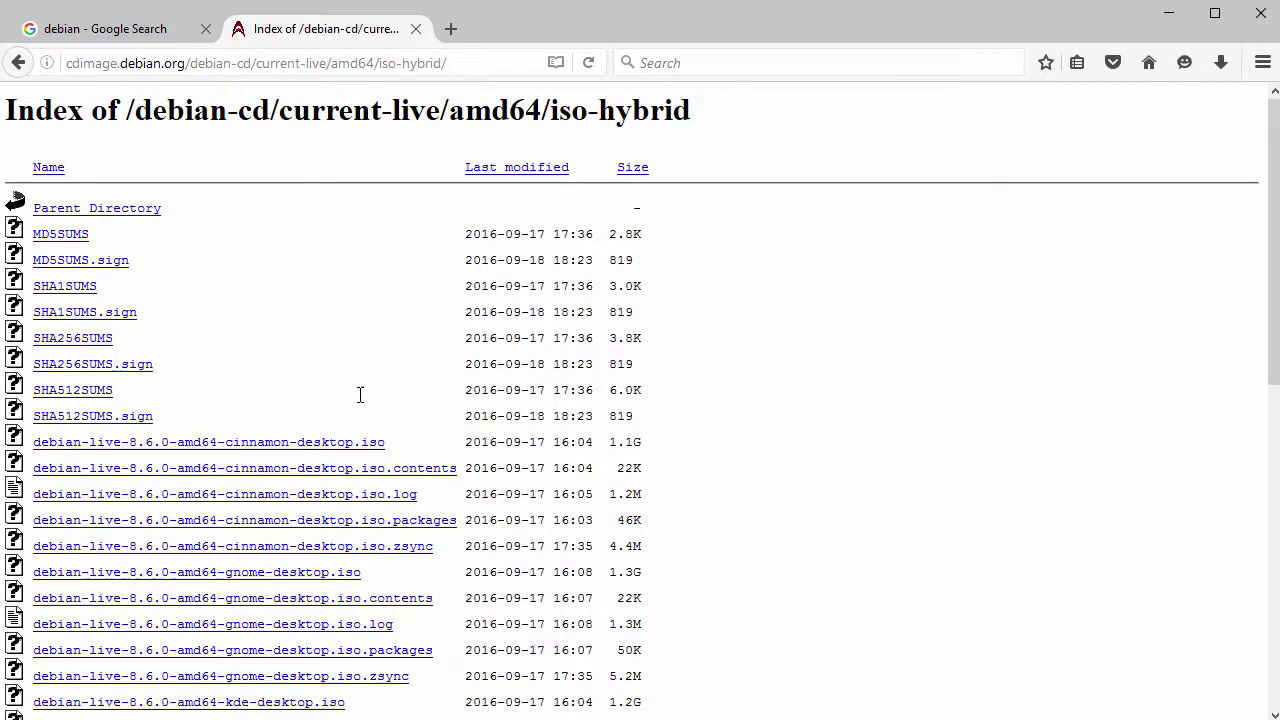
scroll(314, 345, "down", 3)
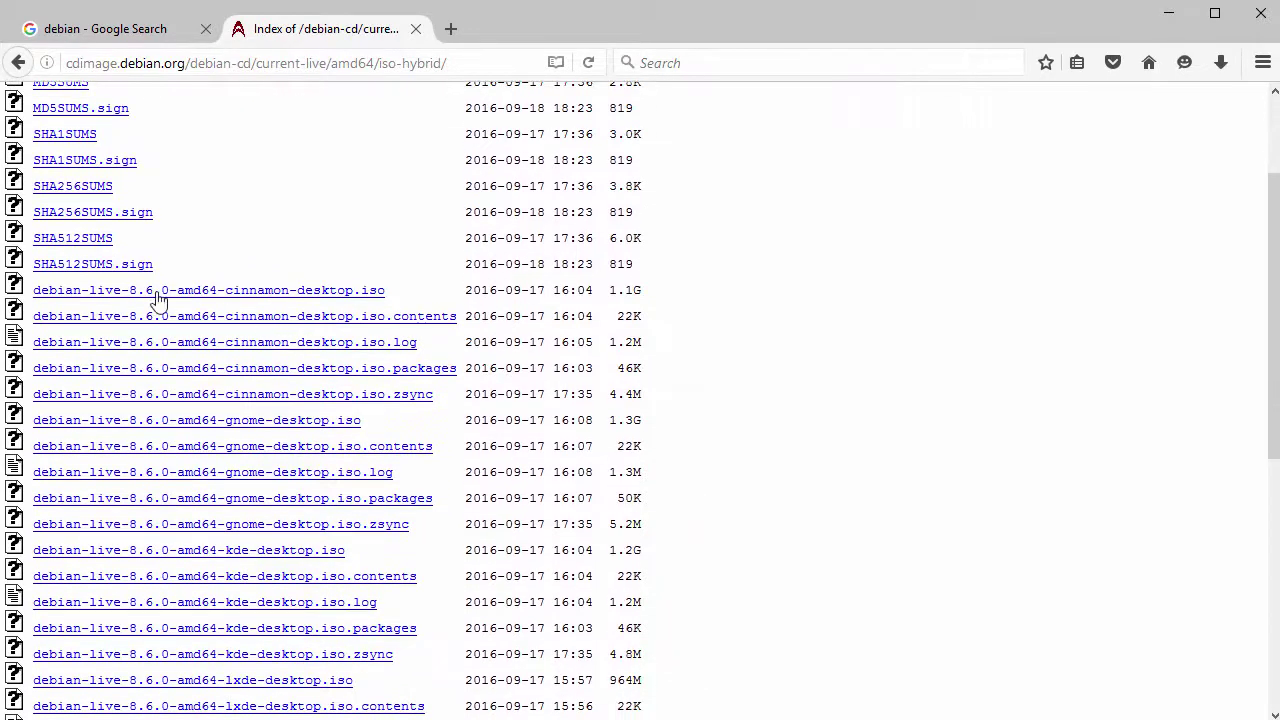
left_click_drag(32, 290, 378, 290)
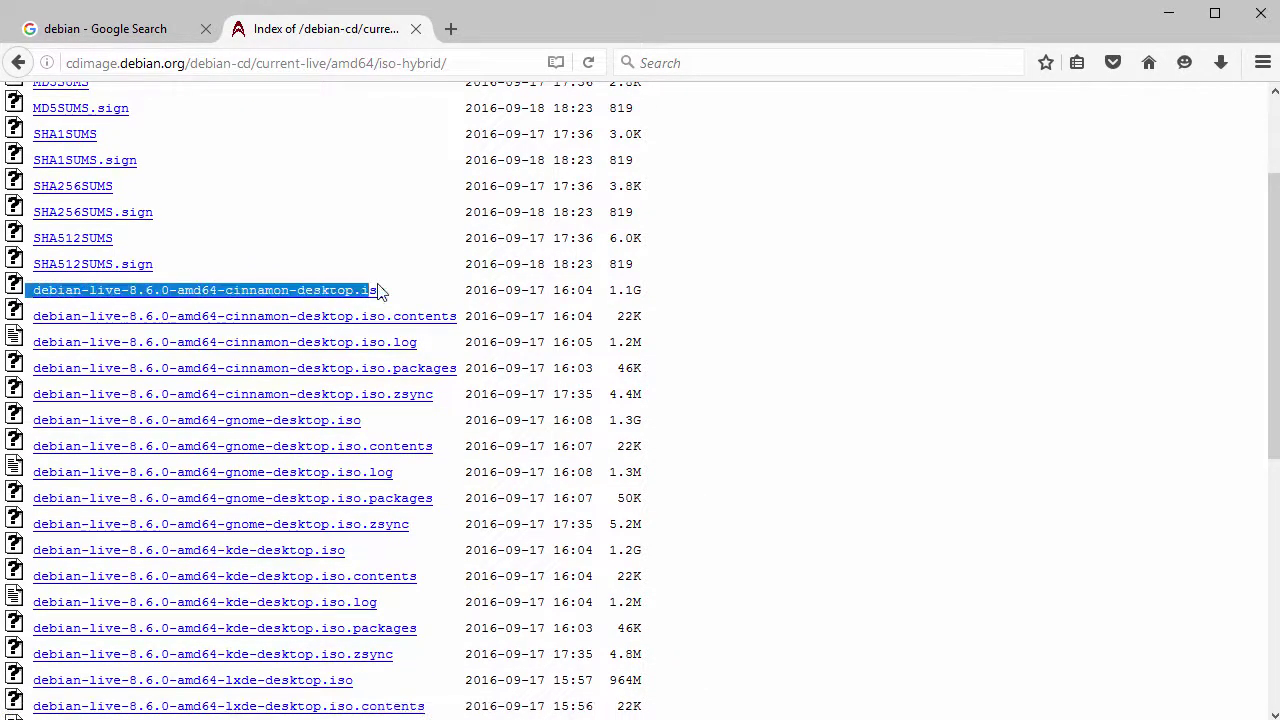
left_click_drag(272, 301, 270, 298)
left_click(270, 297)
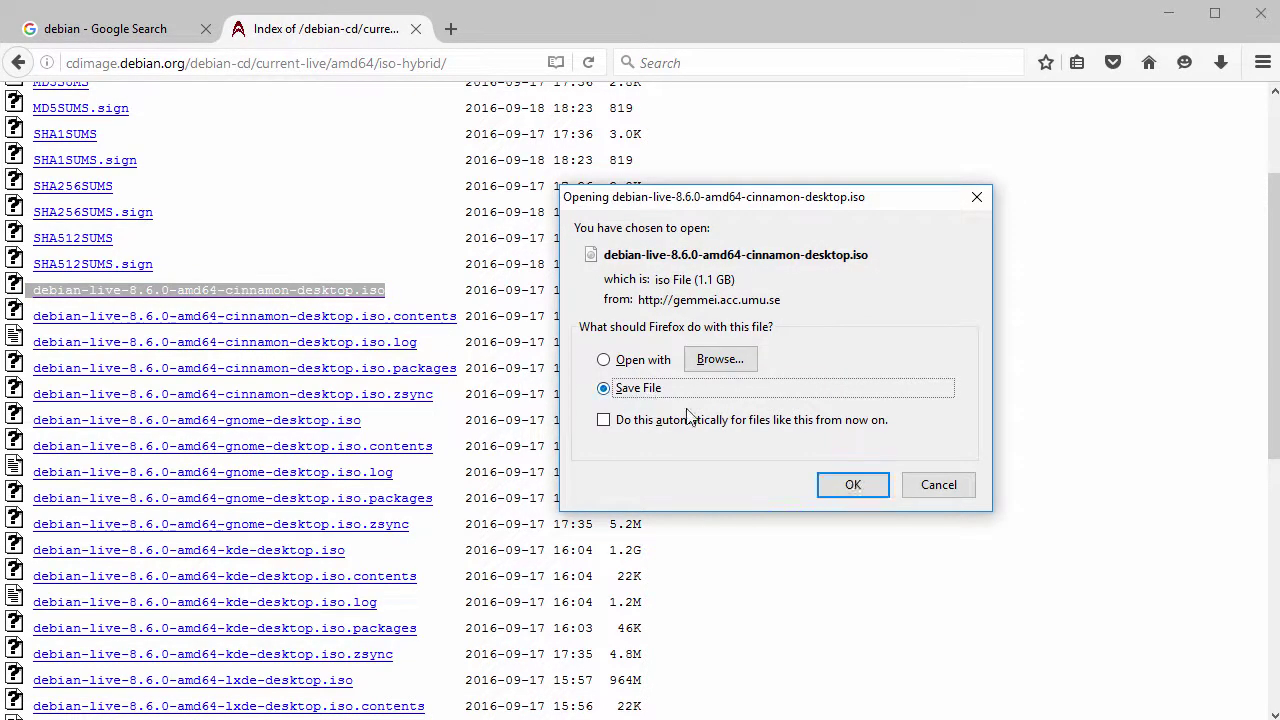
left_click(853, 485)
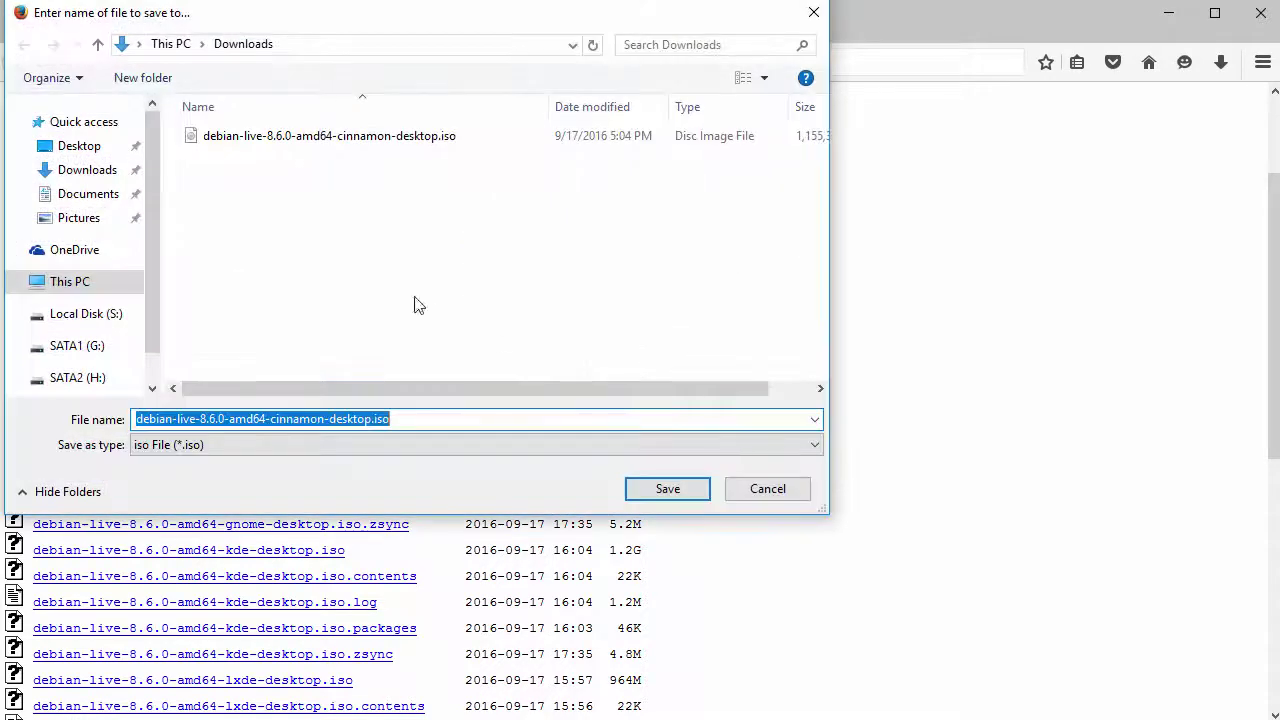
left_click(667, 489)
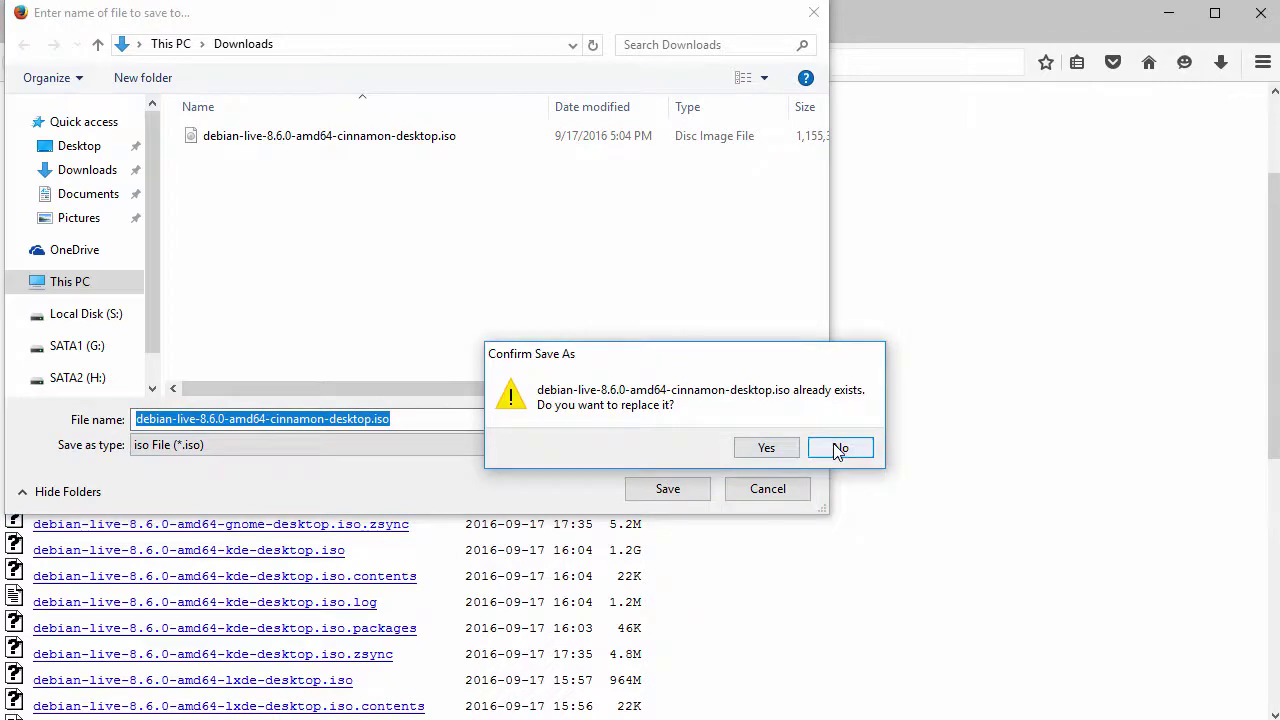
left_click(840, 448)
left_click(766, 489)
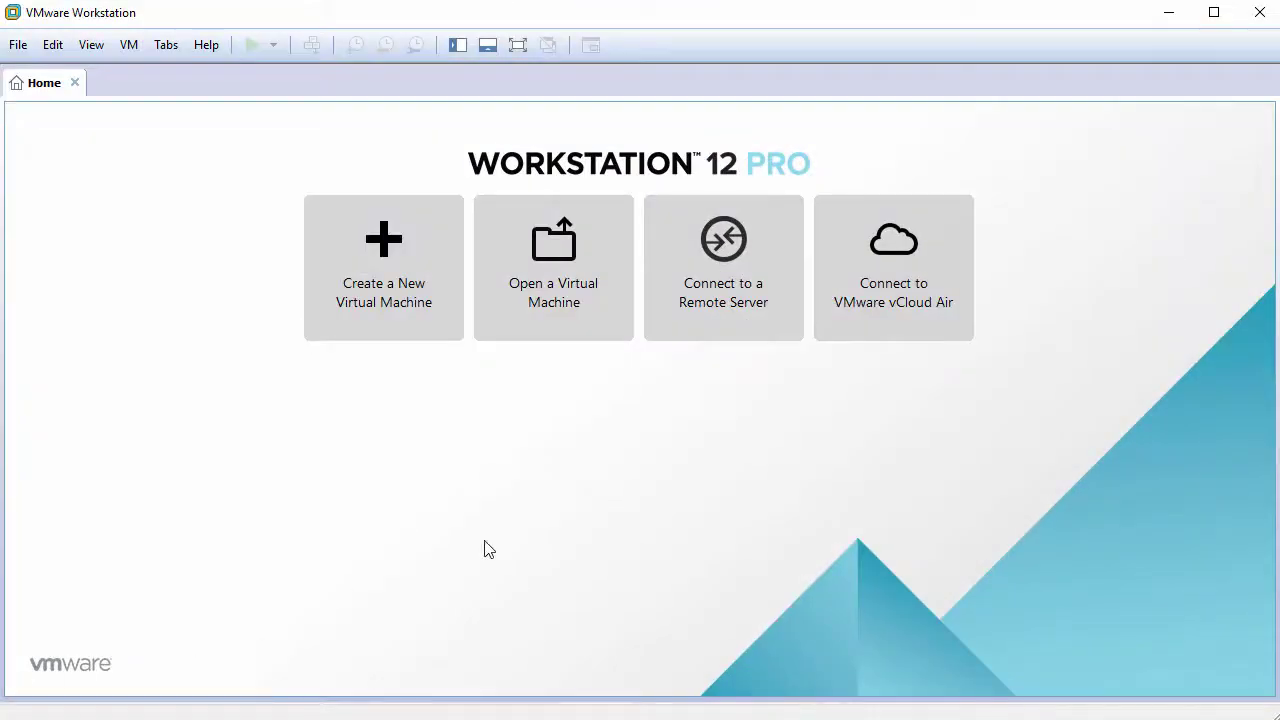
Start a Typical new virtual machine with the operating system to be installed later
left_click(405, 275)
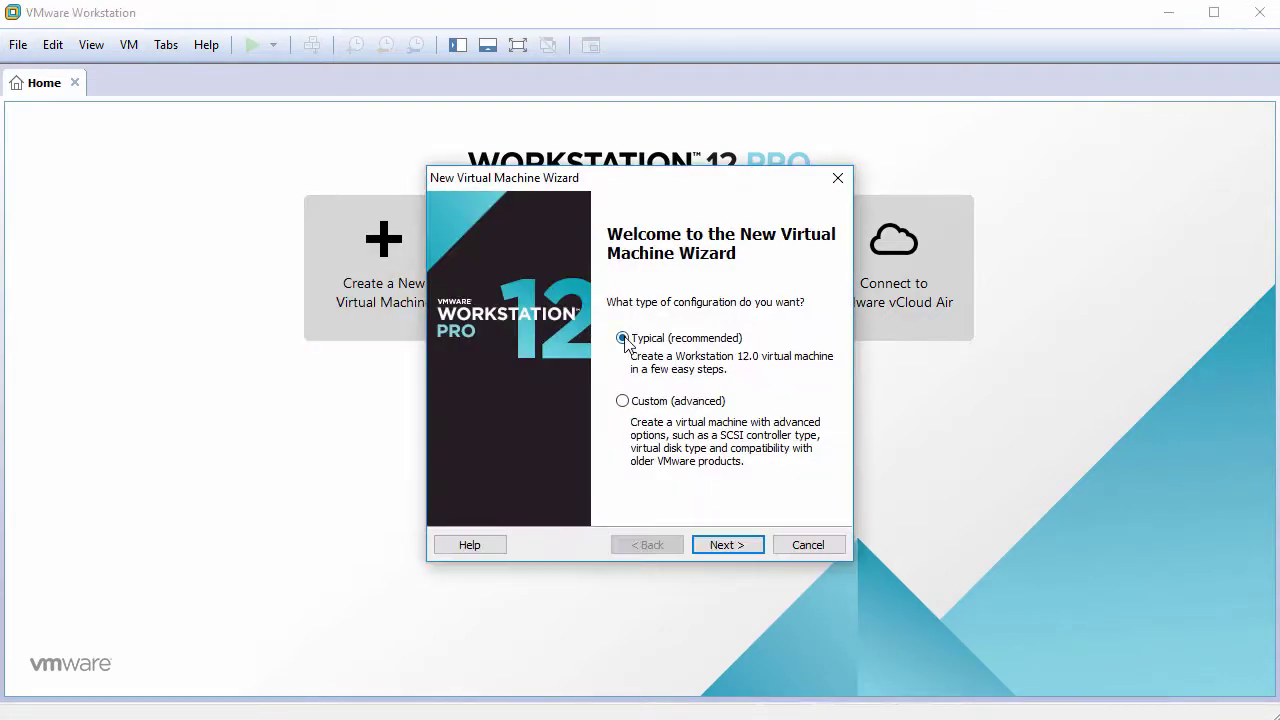
left_click(724, 545)
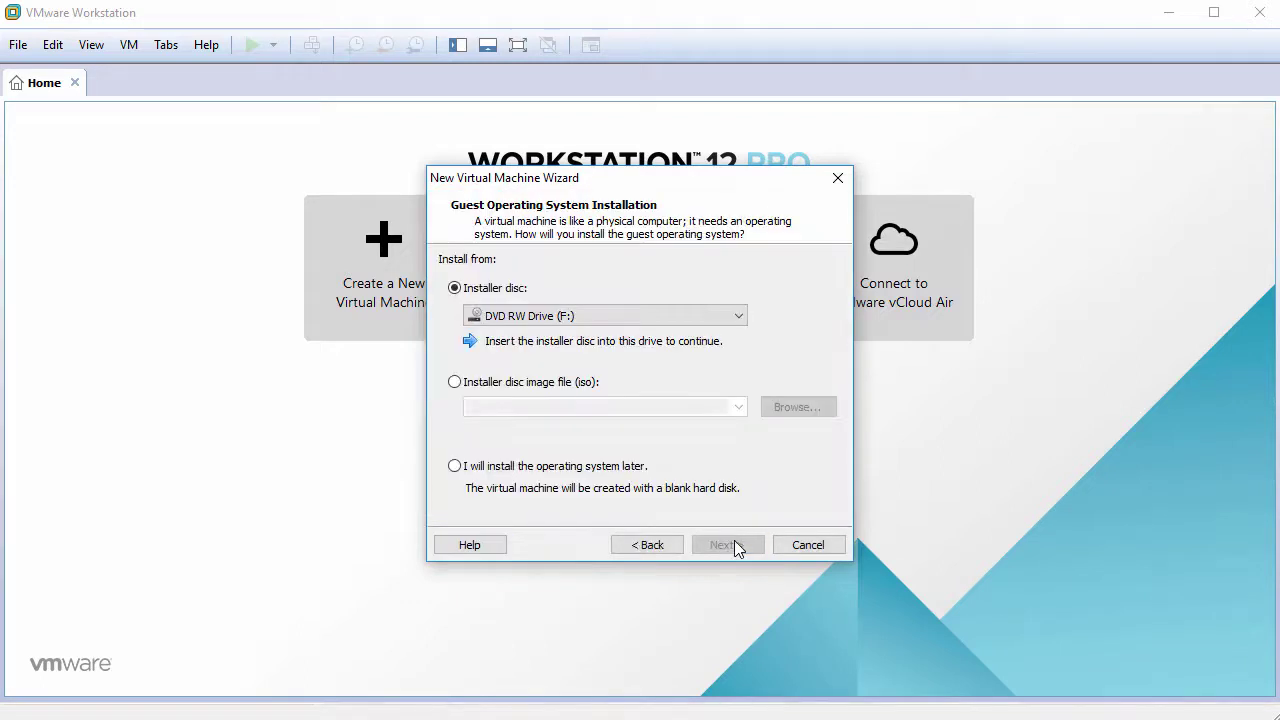
left_click(456, 468)
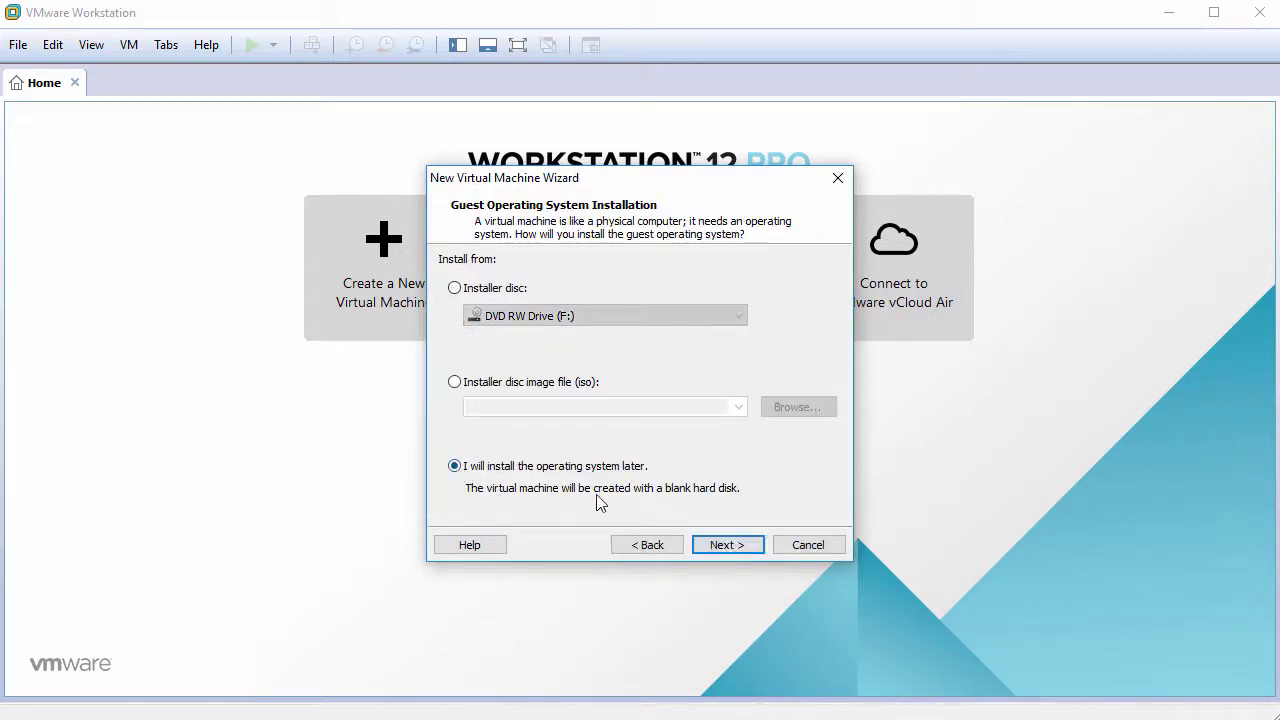
left_click(728, 545)
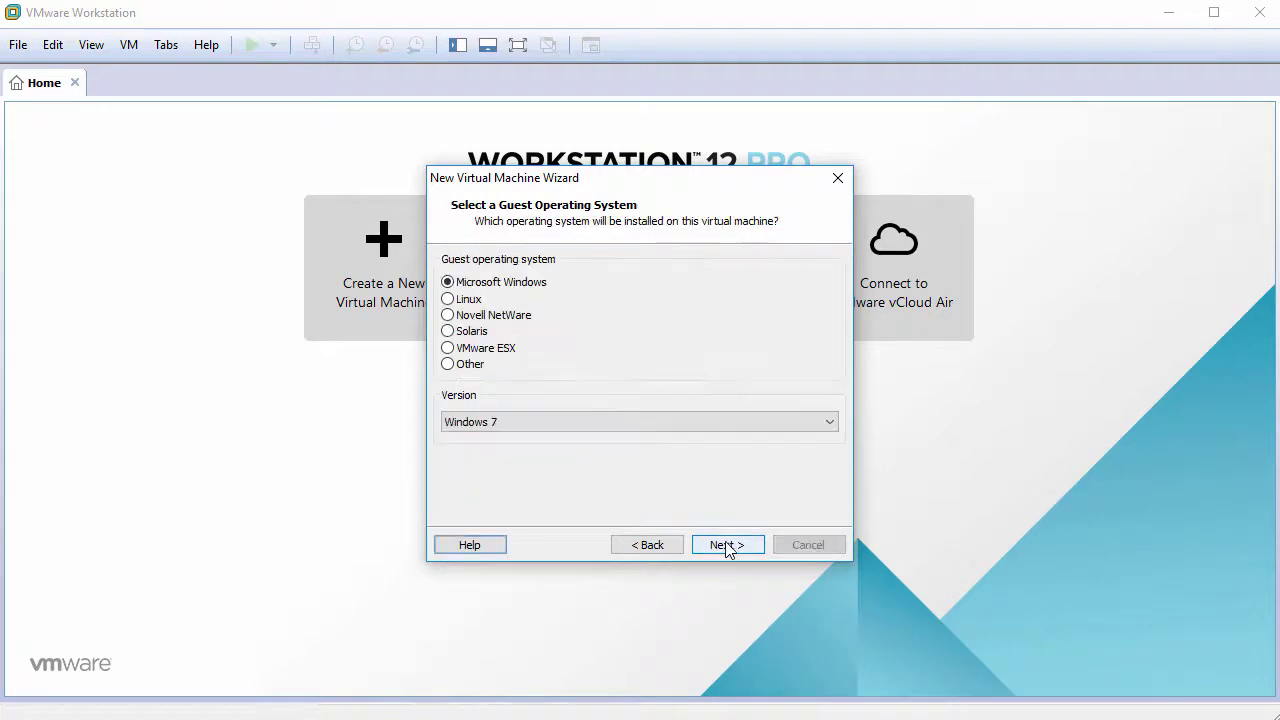
Choose Linux as the guest OS with version Debian 8.x 64-bit
left_click(448, 299)
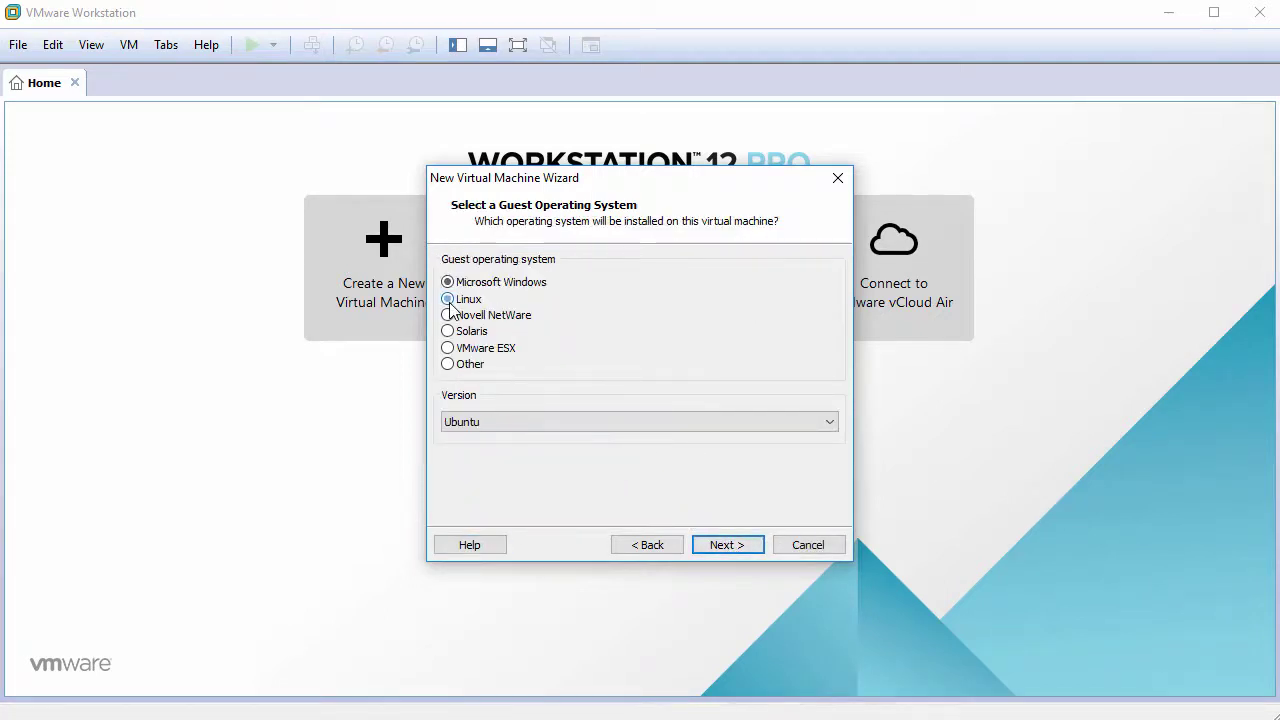
left_click(525, 425)
scroll(540, 500, "up", 7)
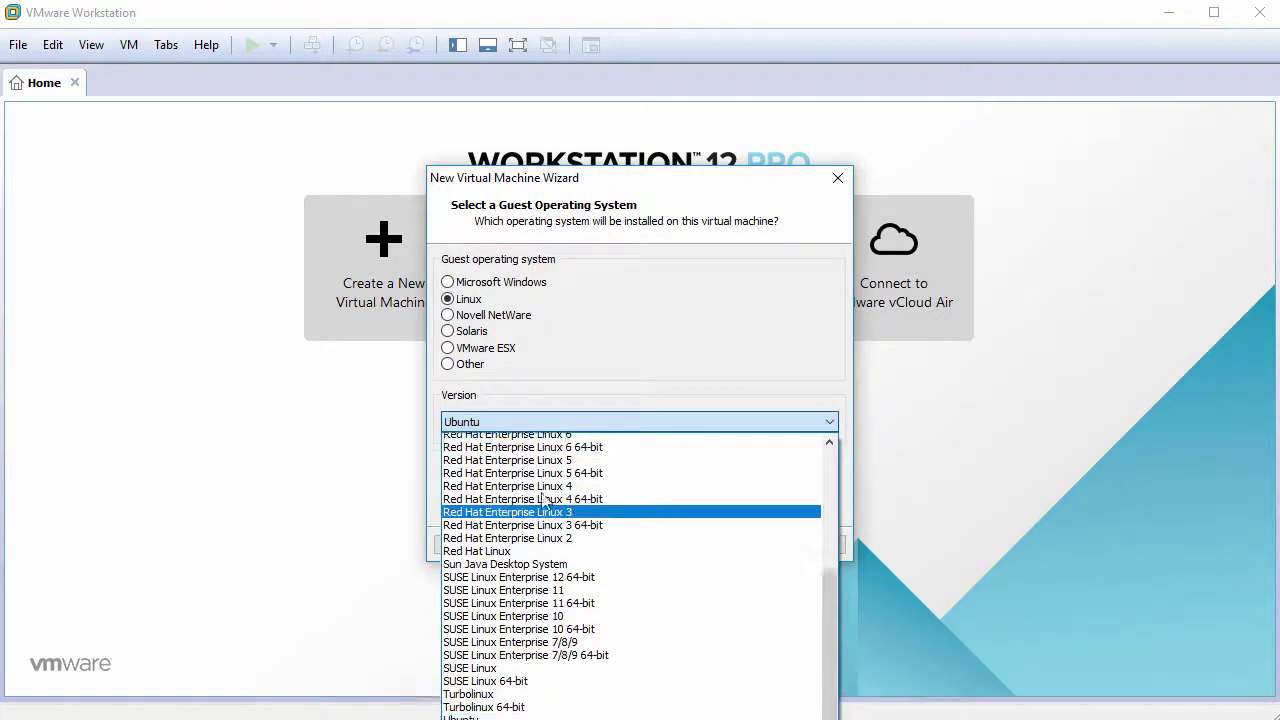
scroll(545, 502, "up", 1)
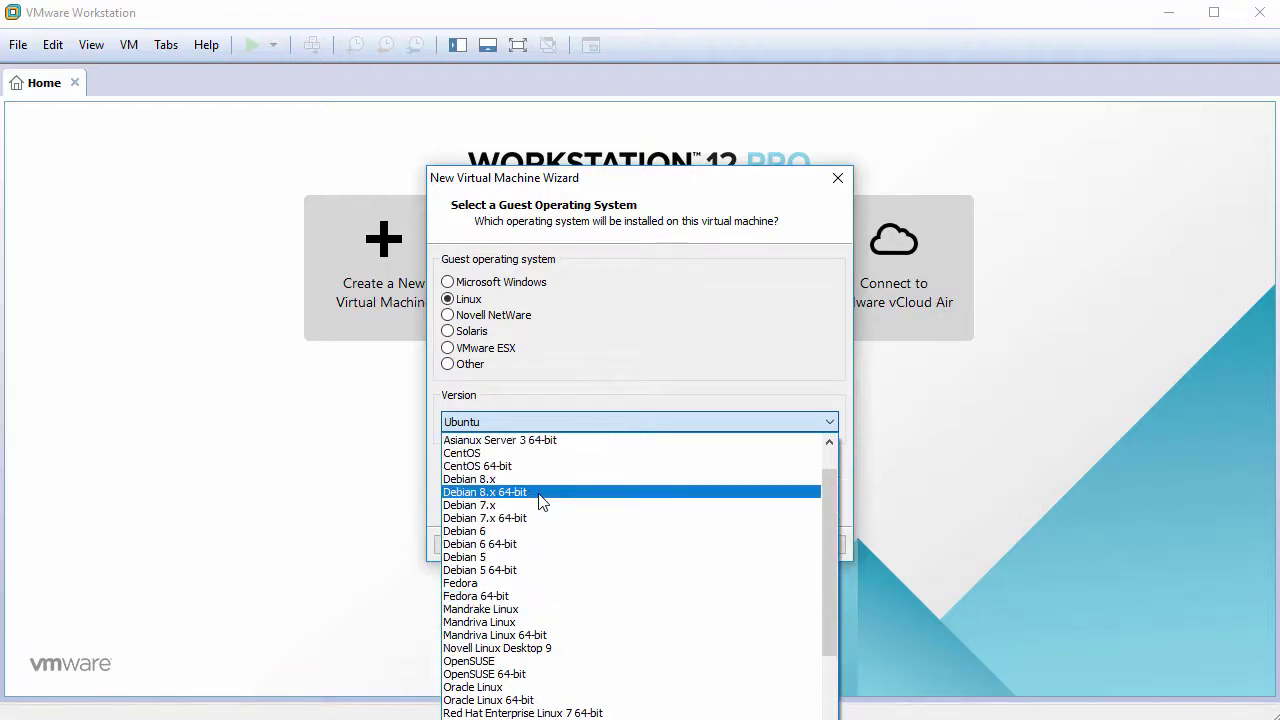
left_click(536, 495)
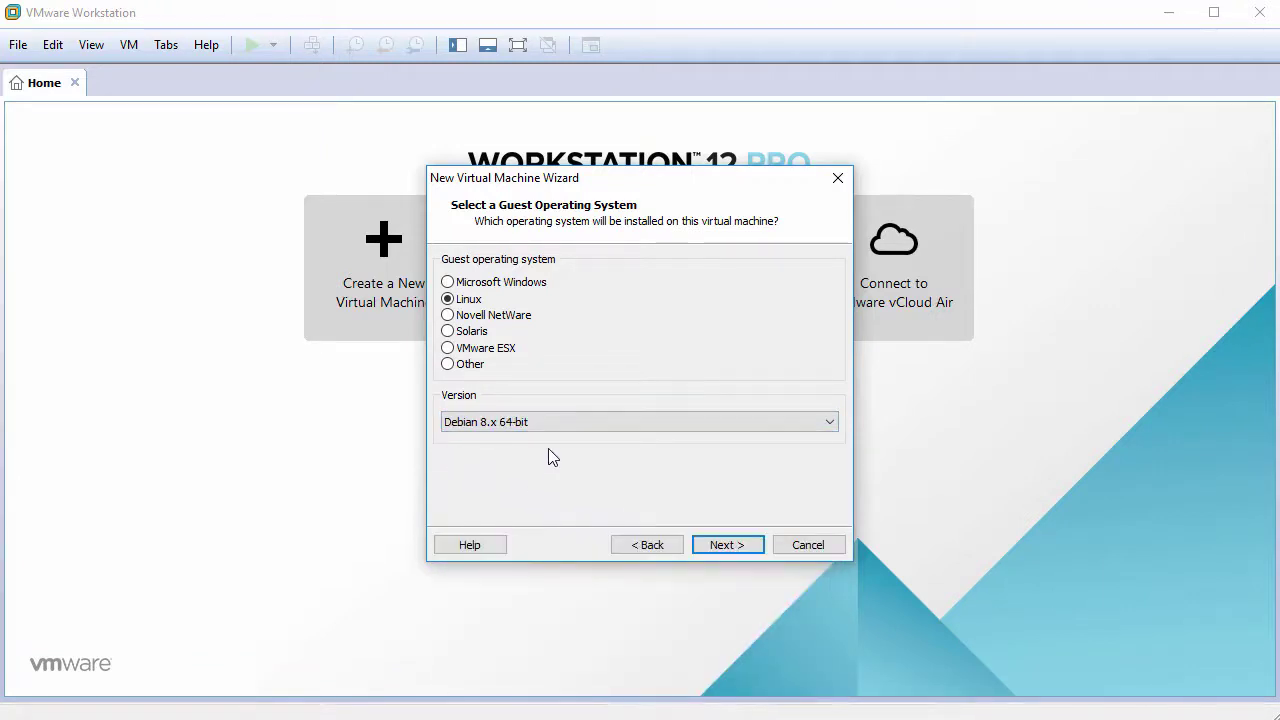
Name the VM Debian8Cinnamon, give it a 60 GB disk stored as a single file, and open Customize Hardware
left_click(718, 546)
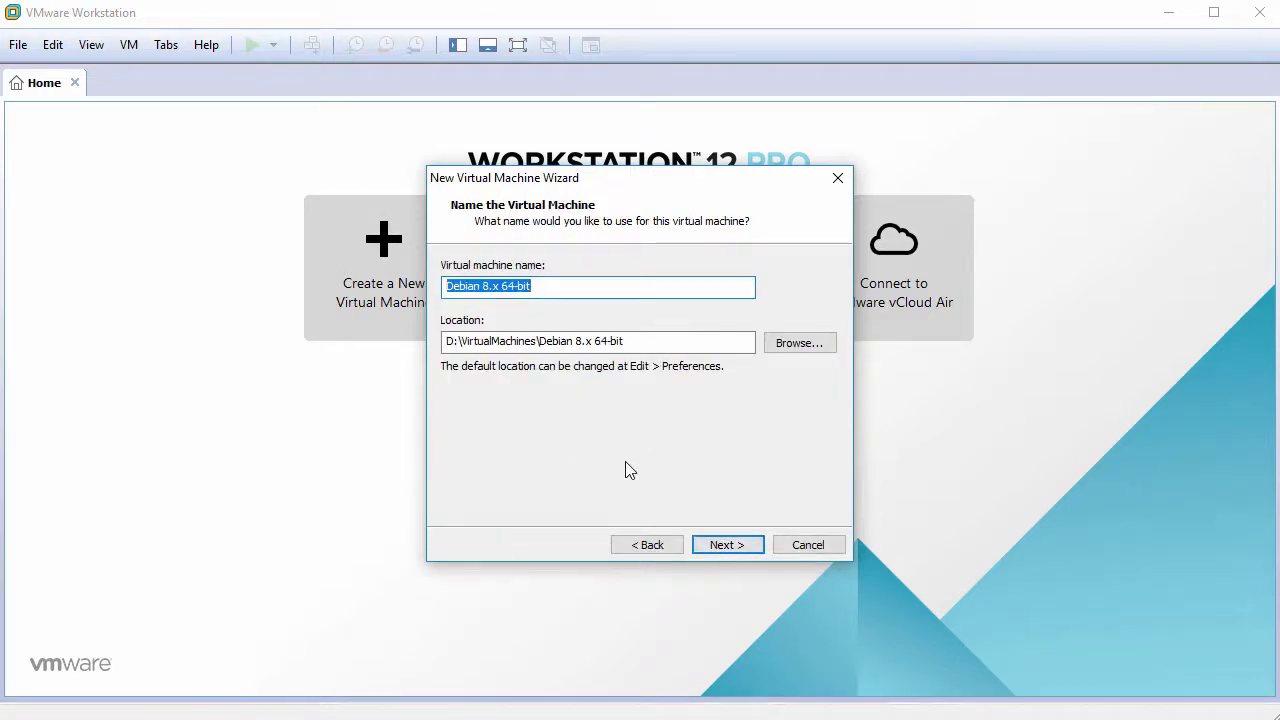
type("Debian")
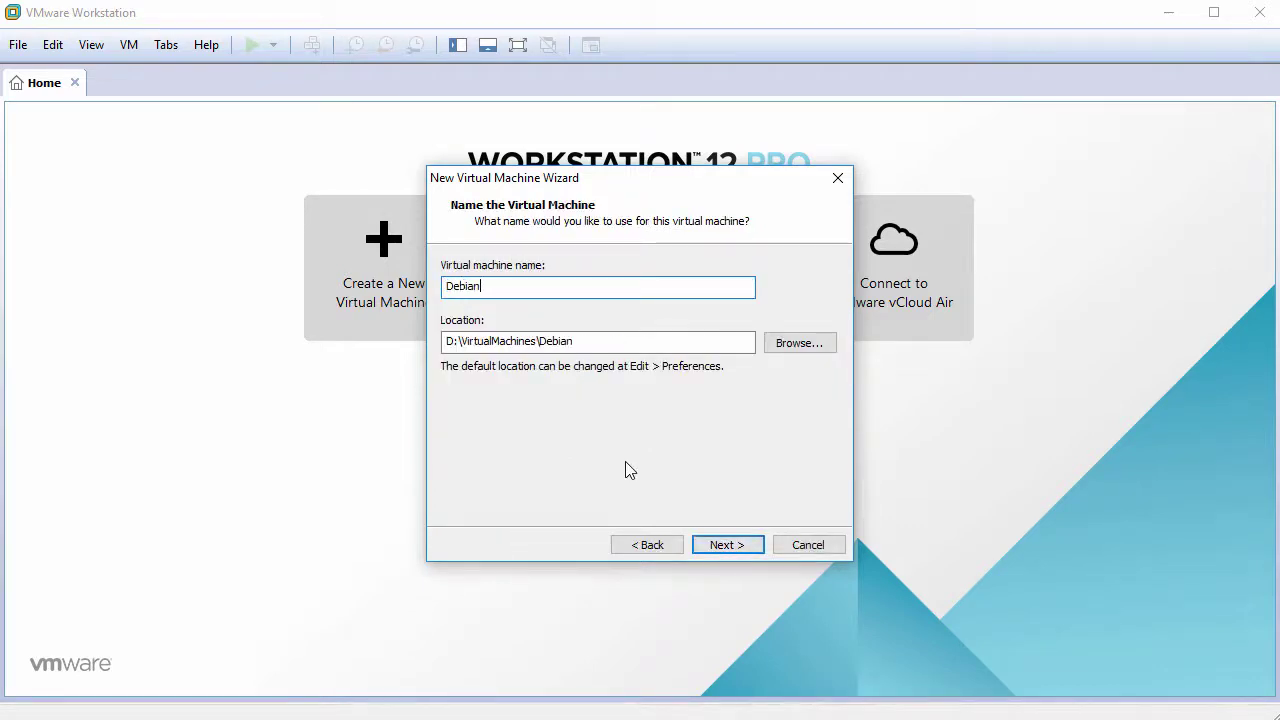
type("8Cinnamon")
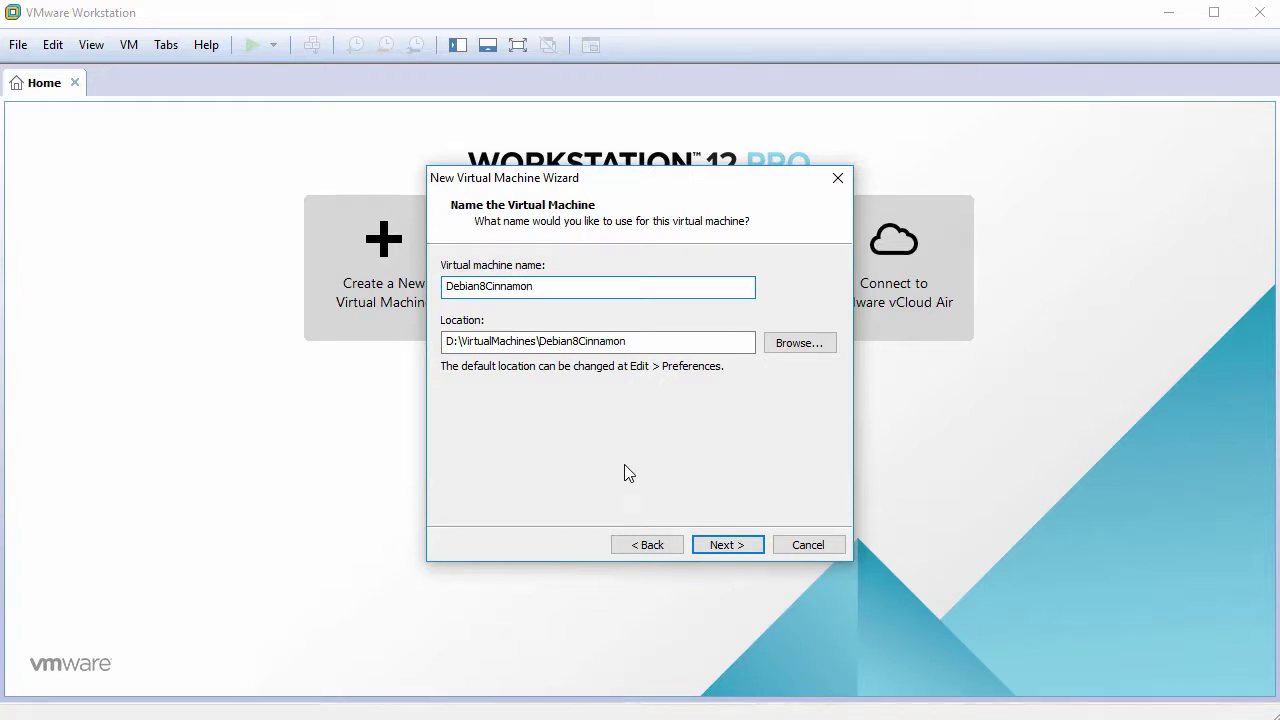
left_click(726, 545)
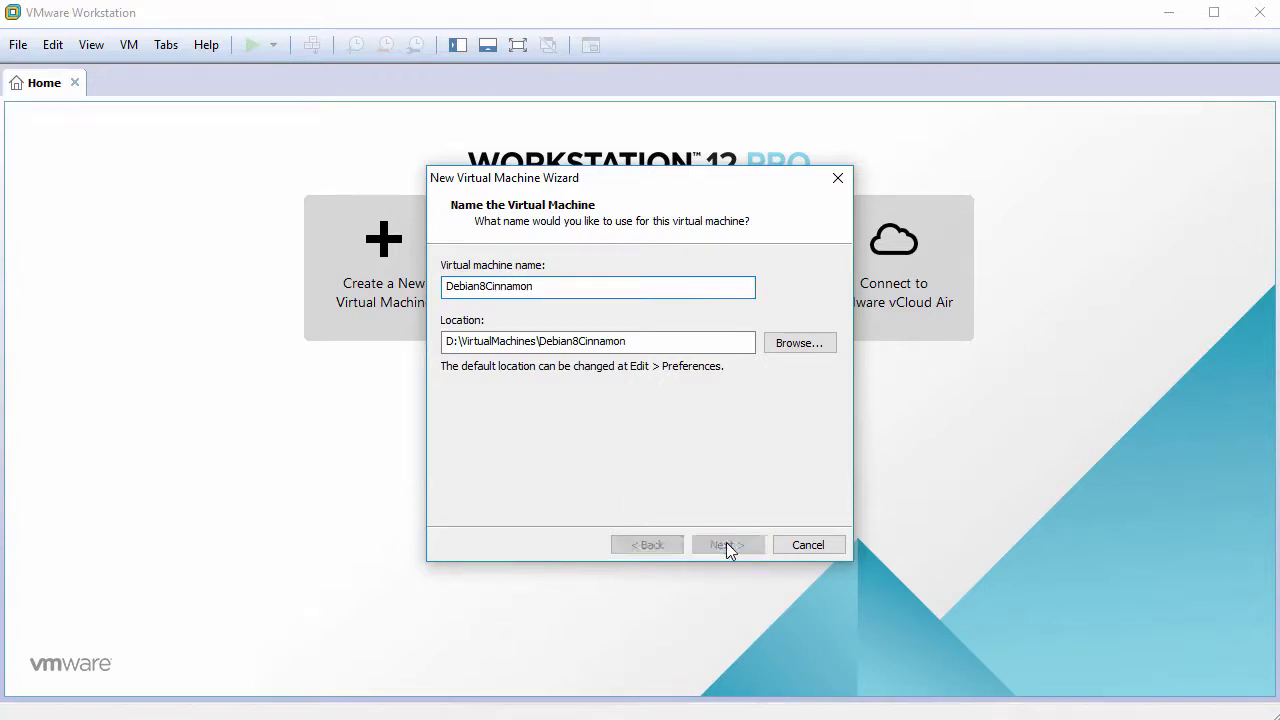
type("60")
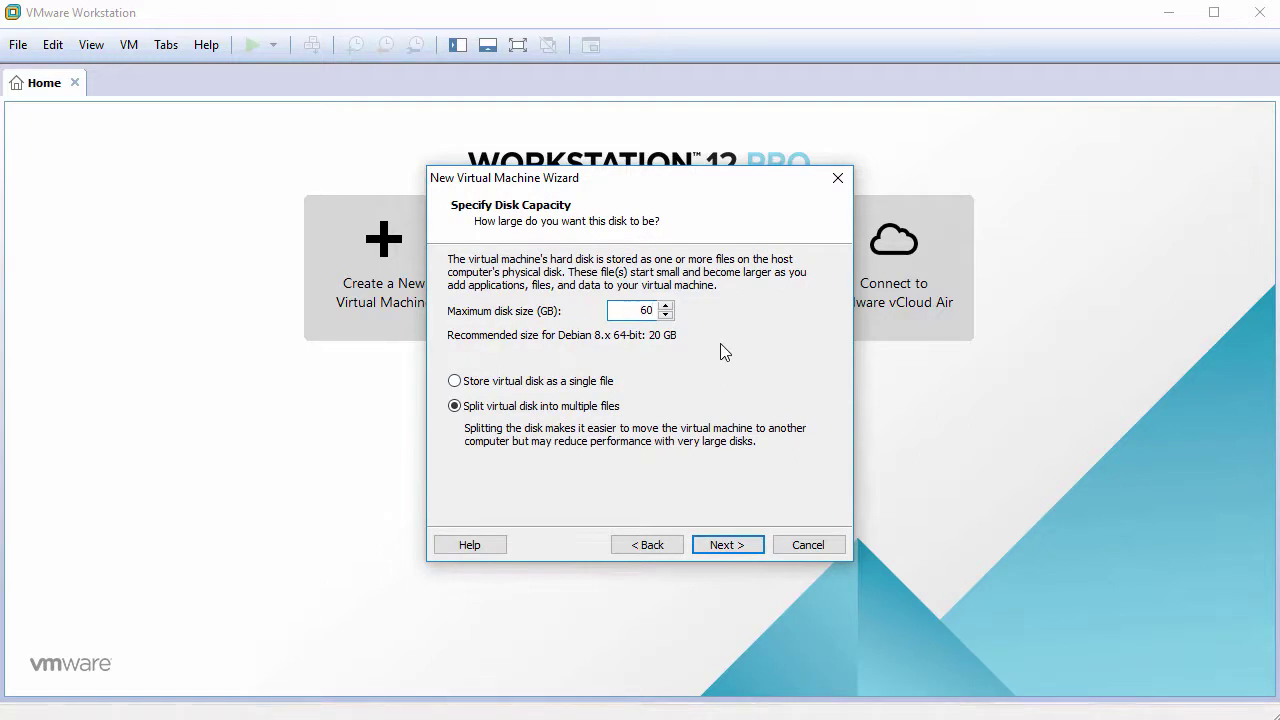
left_click(572, 384)
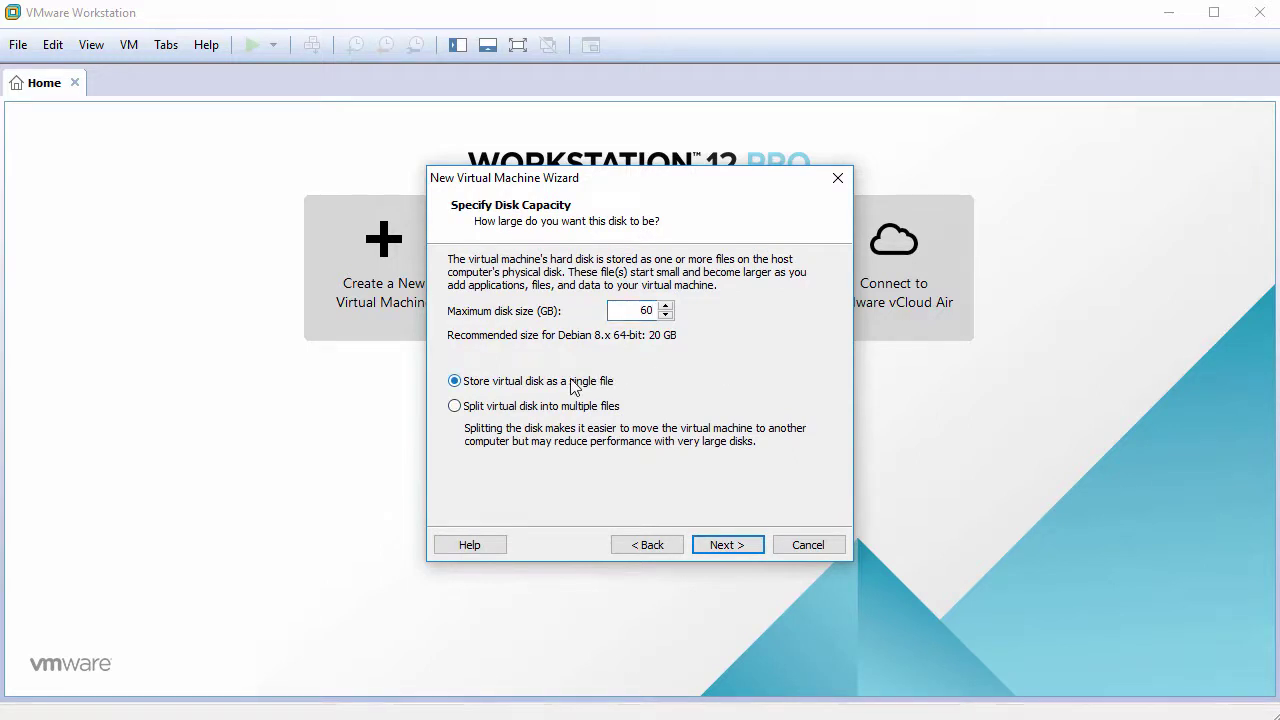
left_click(722, 545)
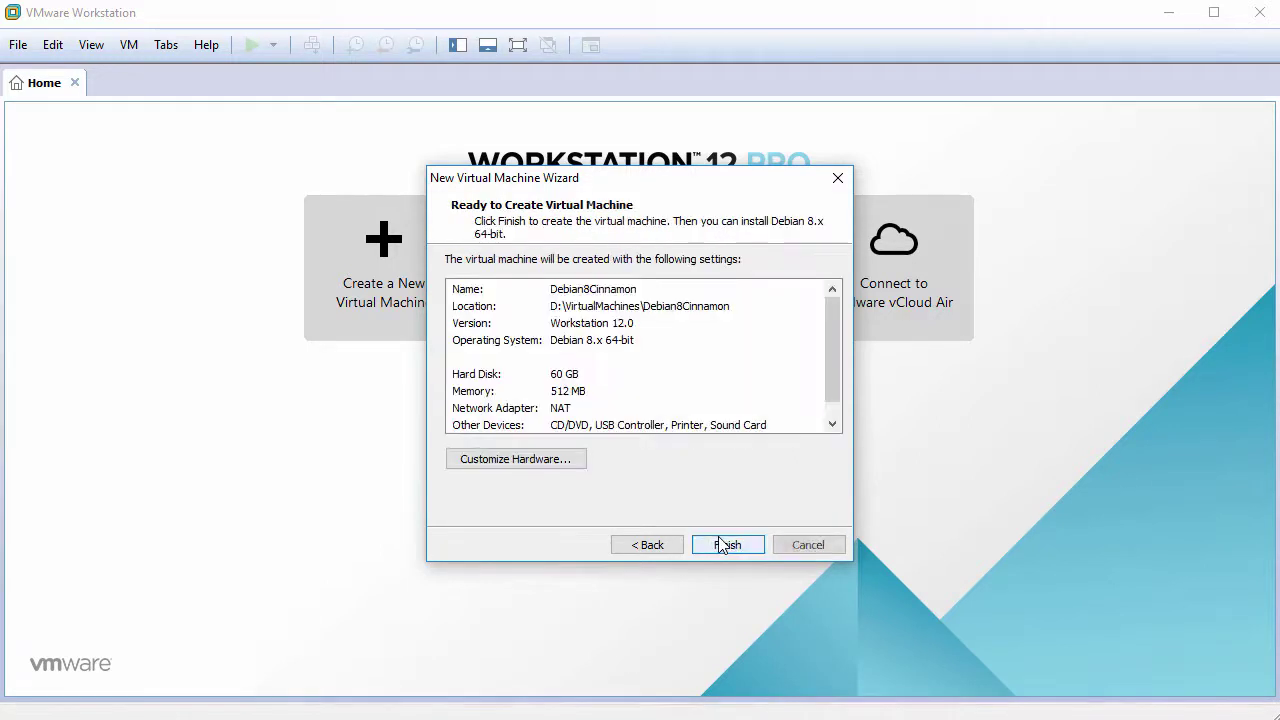
left_click(537, 463)
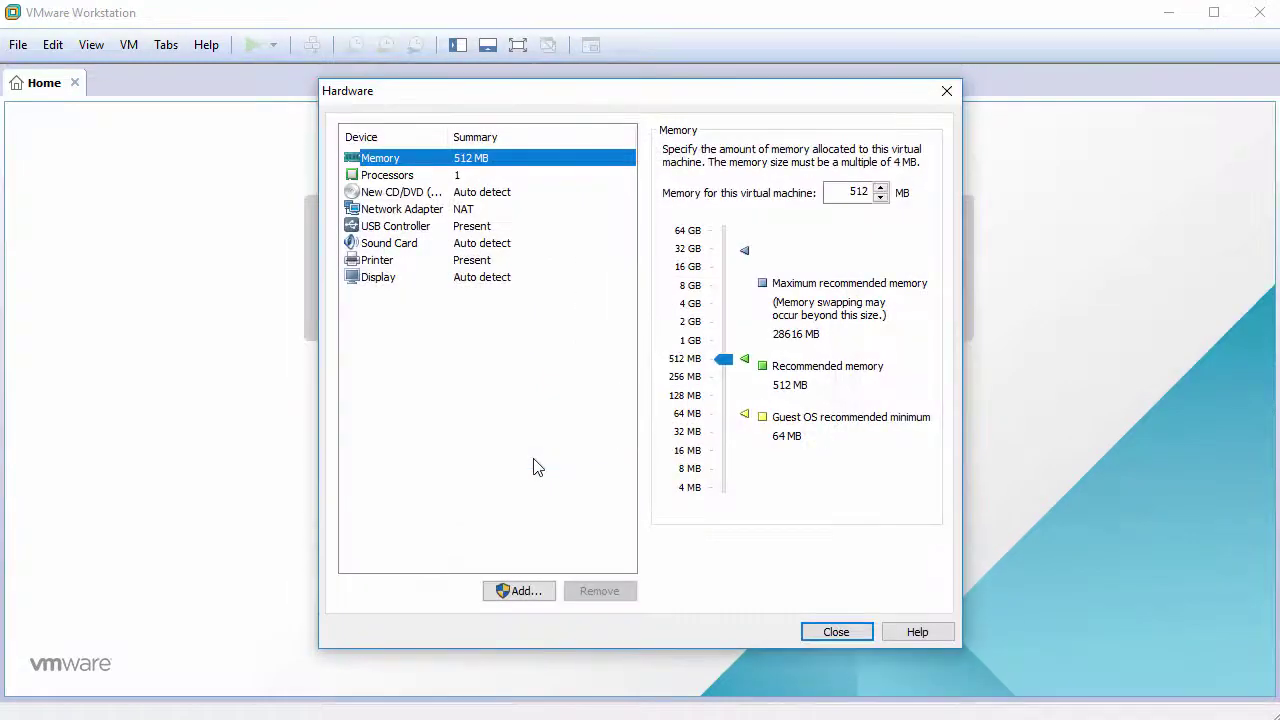
Set the VM memory to 1024 MB and the processor to 2 cores
double_click(858, 192)
type("1024")
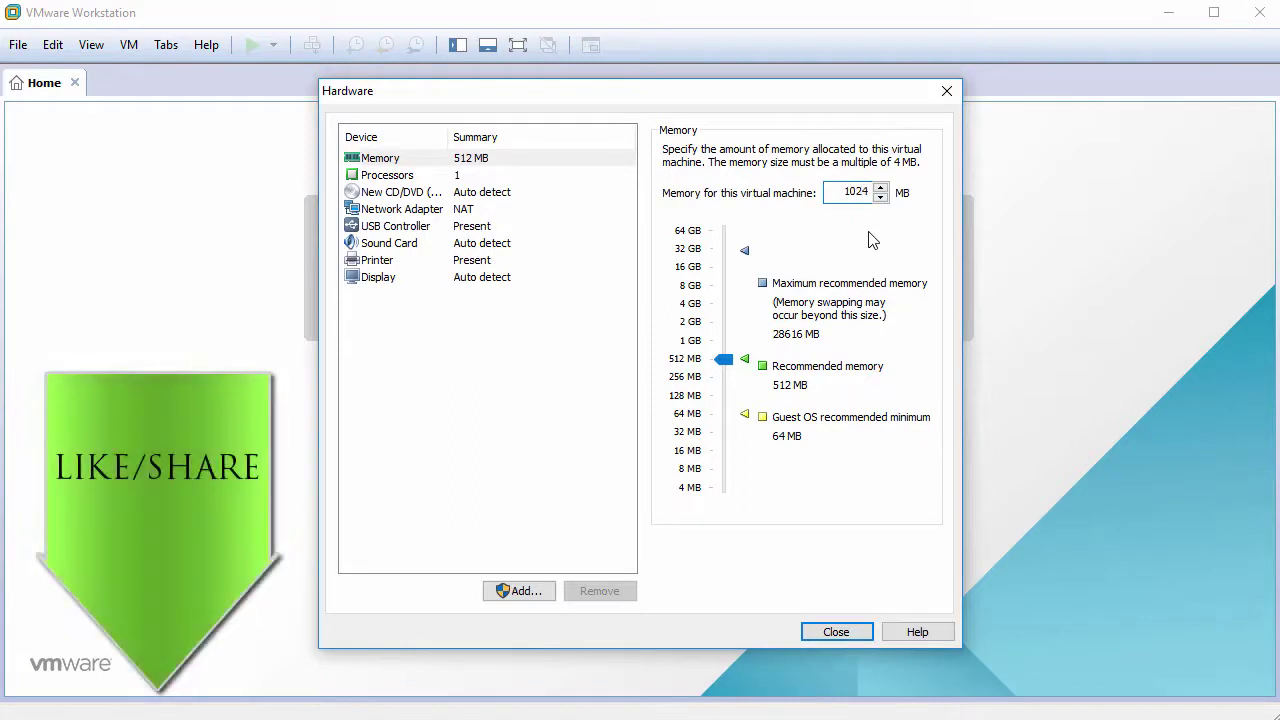
left_click(400, 177)
left_click(852, 180)
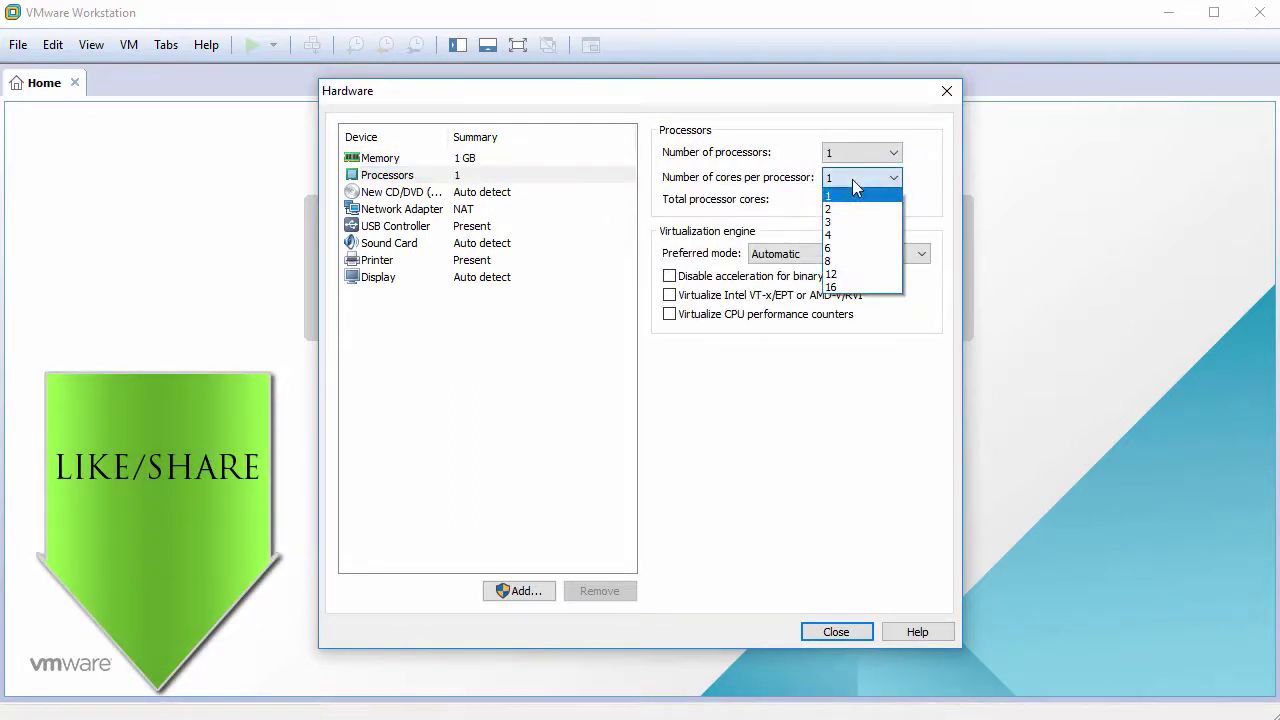
left_click(850, 206)
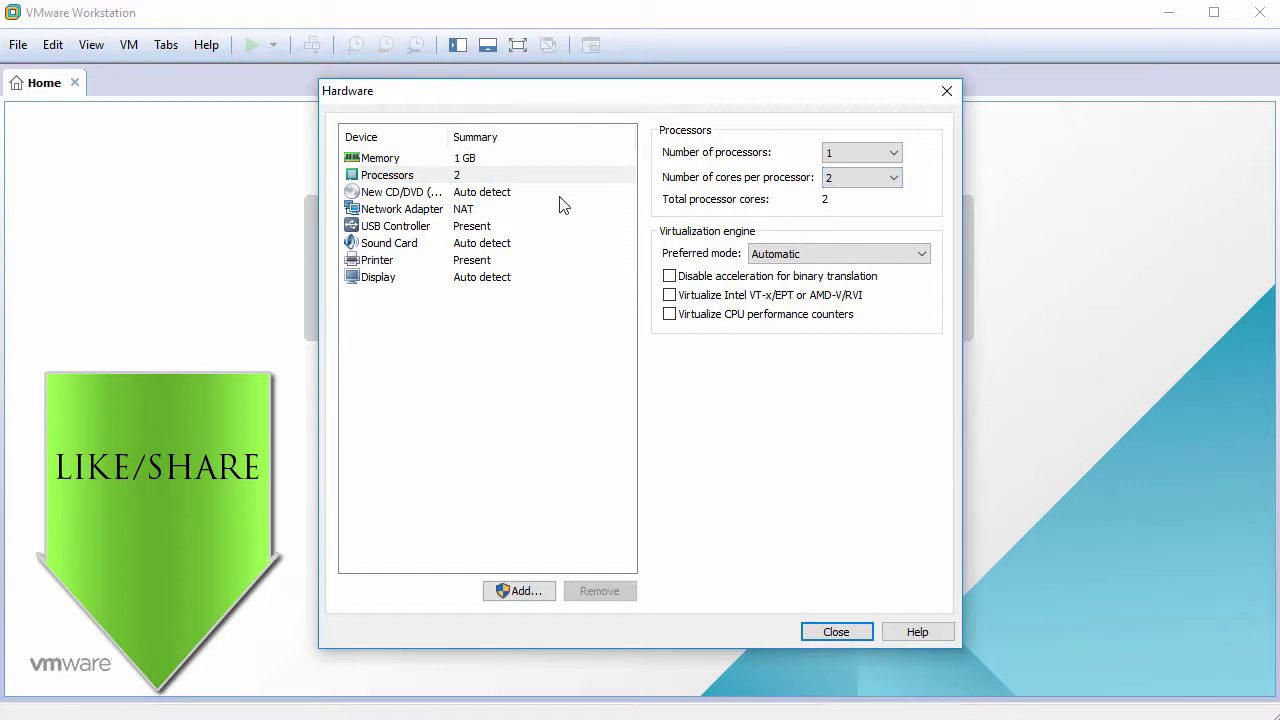
Mount debian-live-8.6.0-amd64-cinnamon-desktop.iso as the CD/DVD drive's disc image
left_click(404, 196)
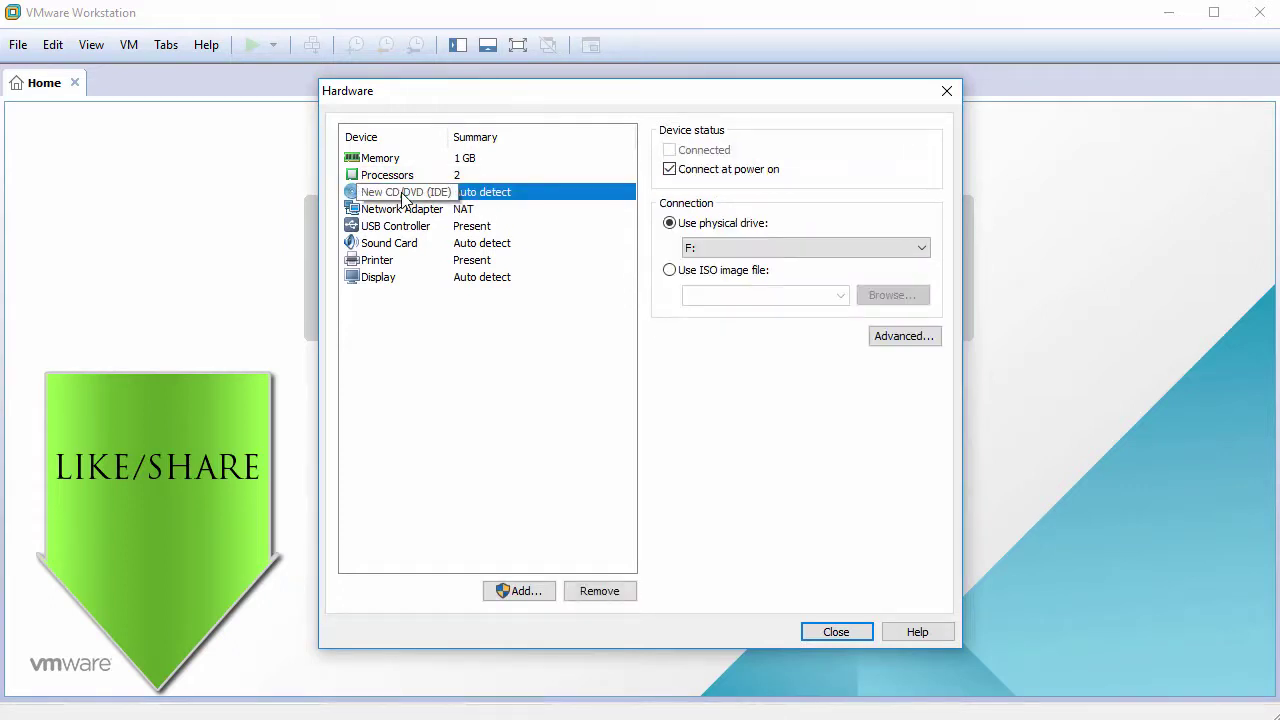
left_click(669, 270)
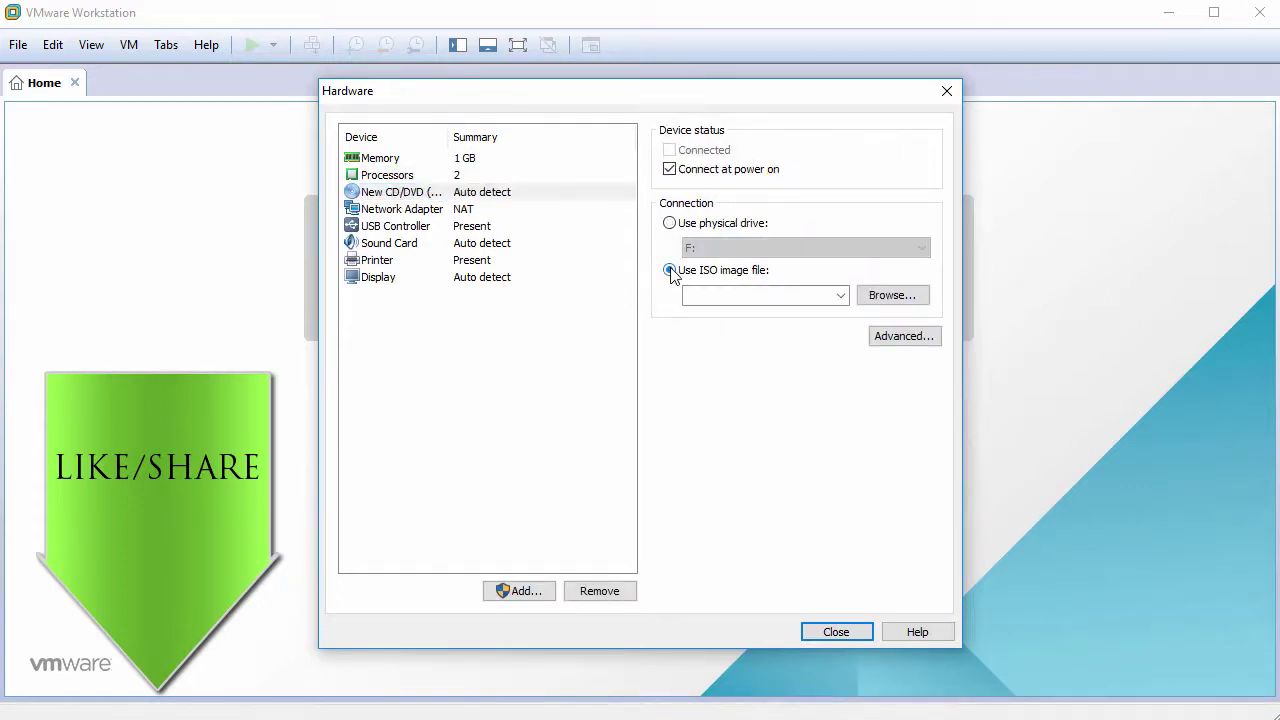
left_click(894, 303)
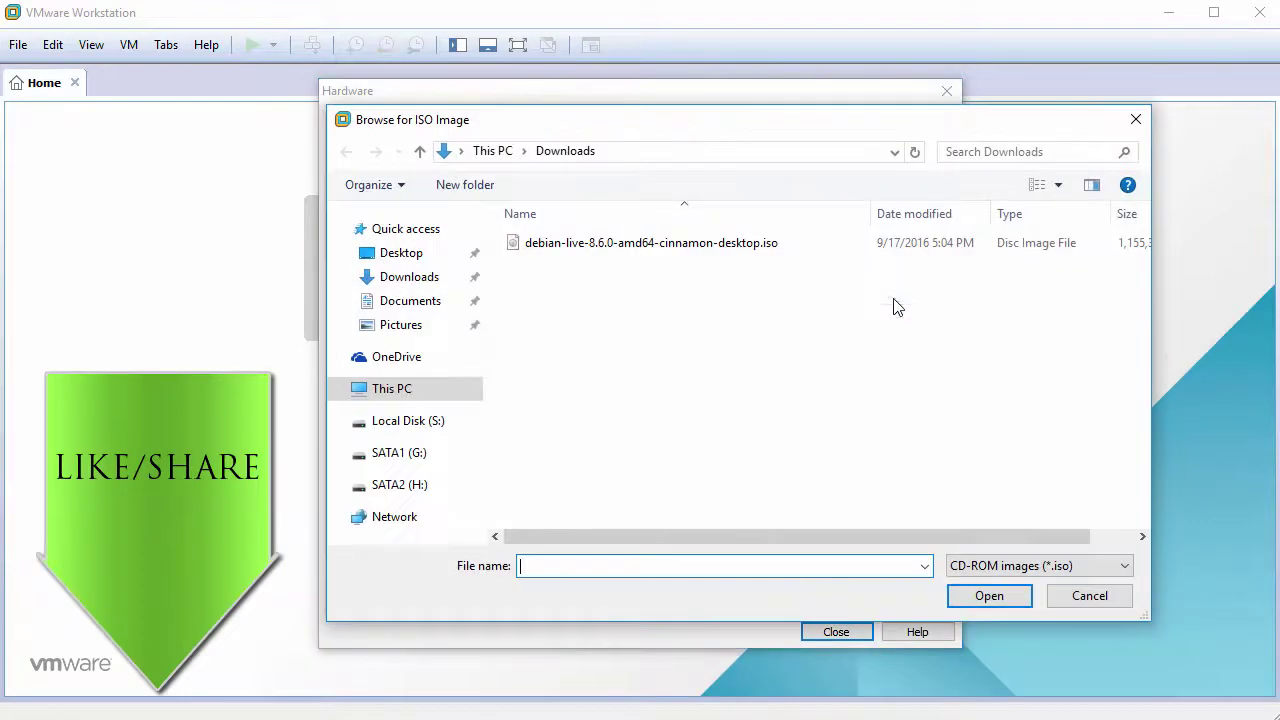
left_click(680, 246)
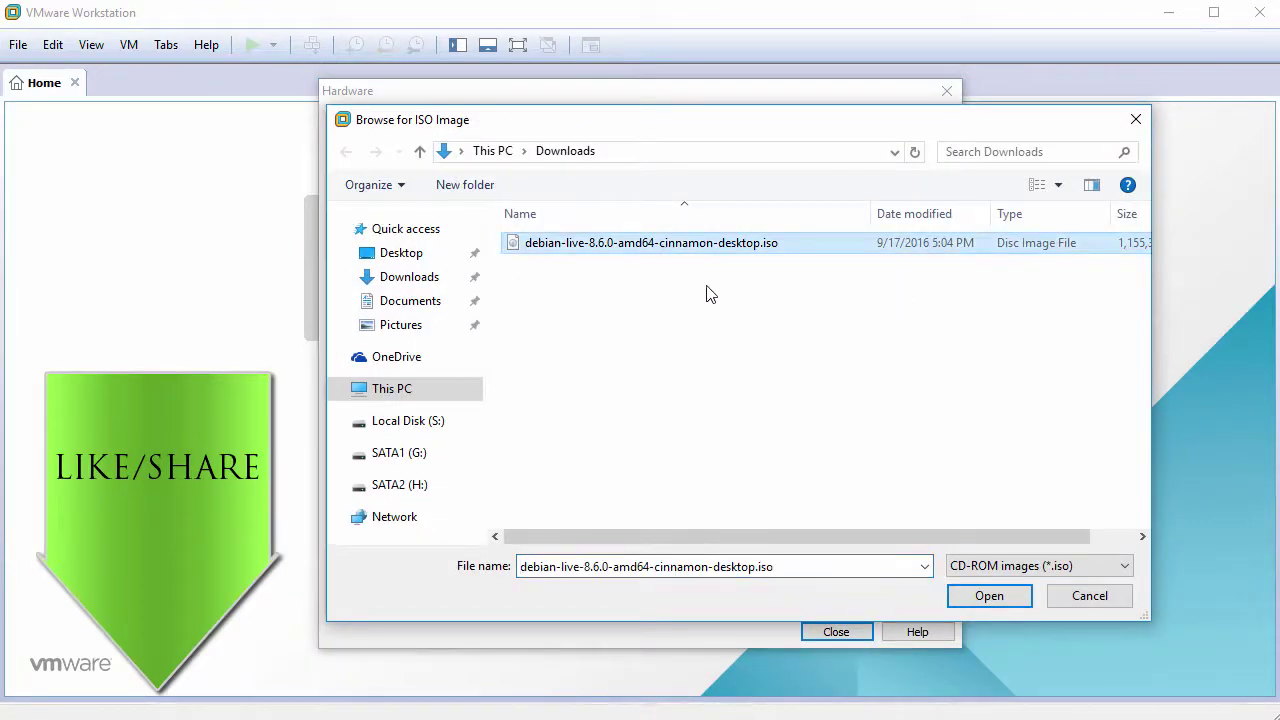
left_click(985, 592)
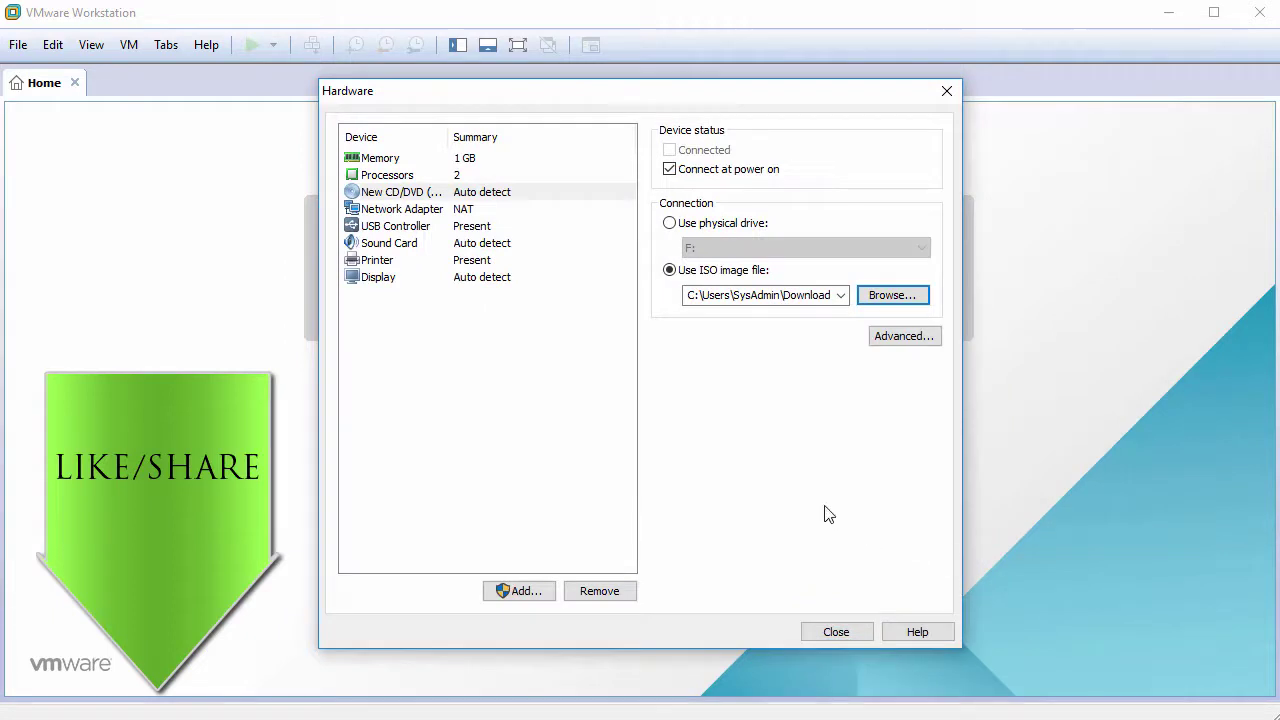
Remove the USB controller, sound card and printer, enable 3D acceleration, and finish creating the VM
left_click(407, 227)
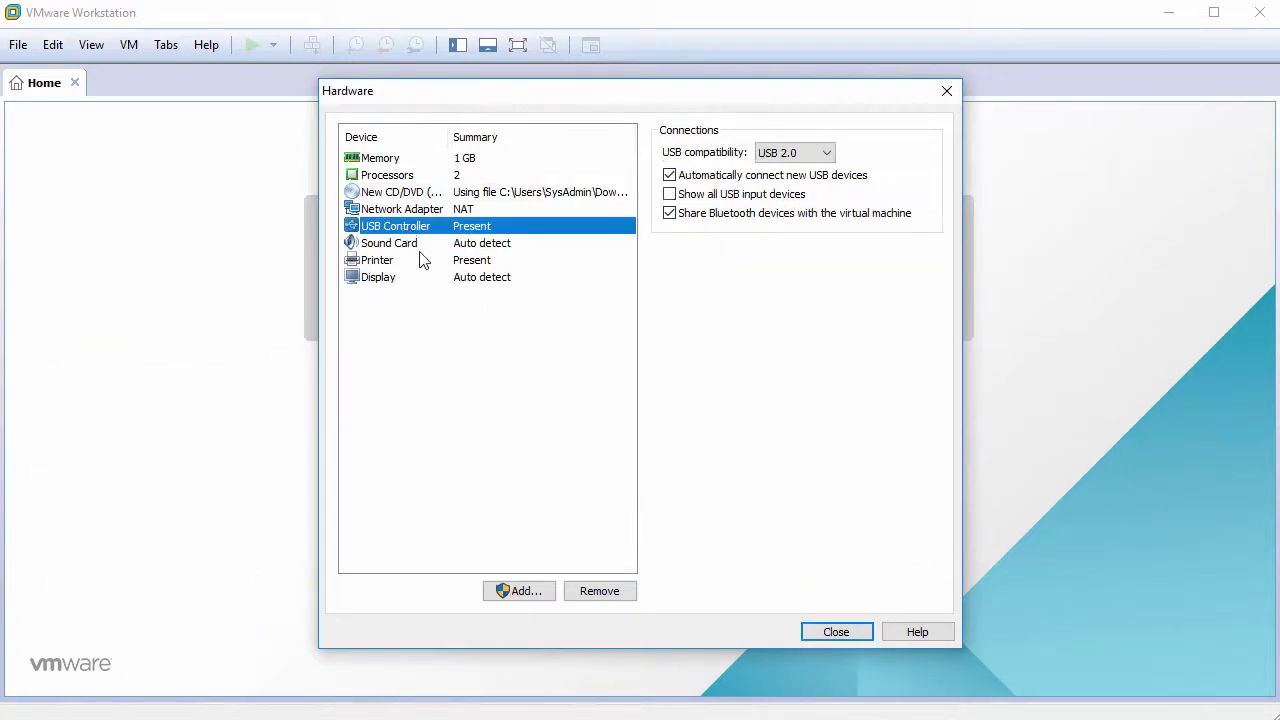
left_click(607, 591)
left_click(610, 592)
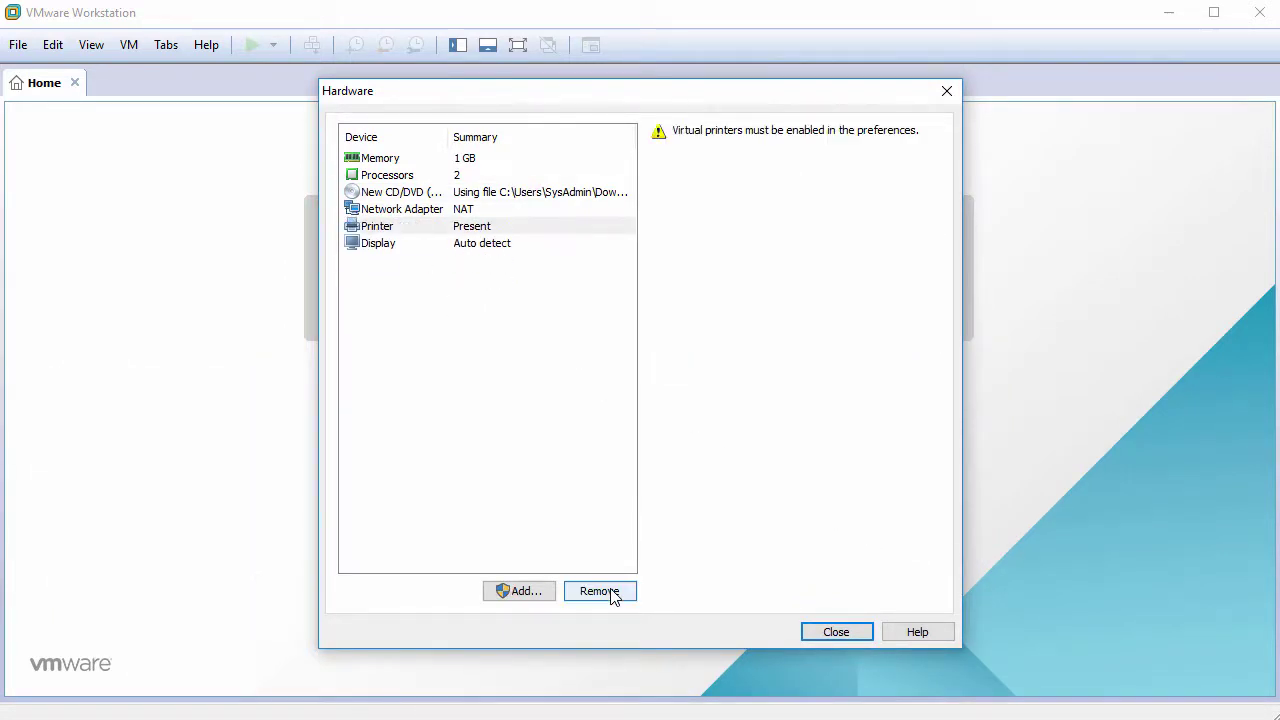
left_click(610, 591)
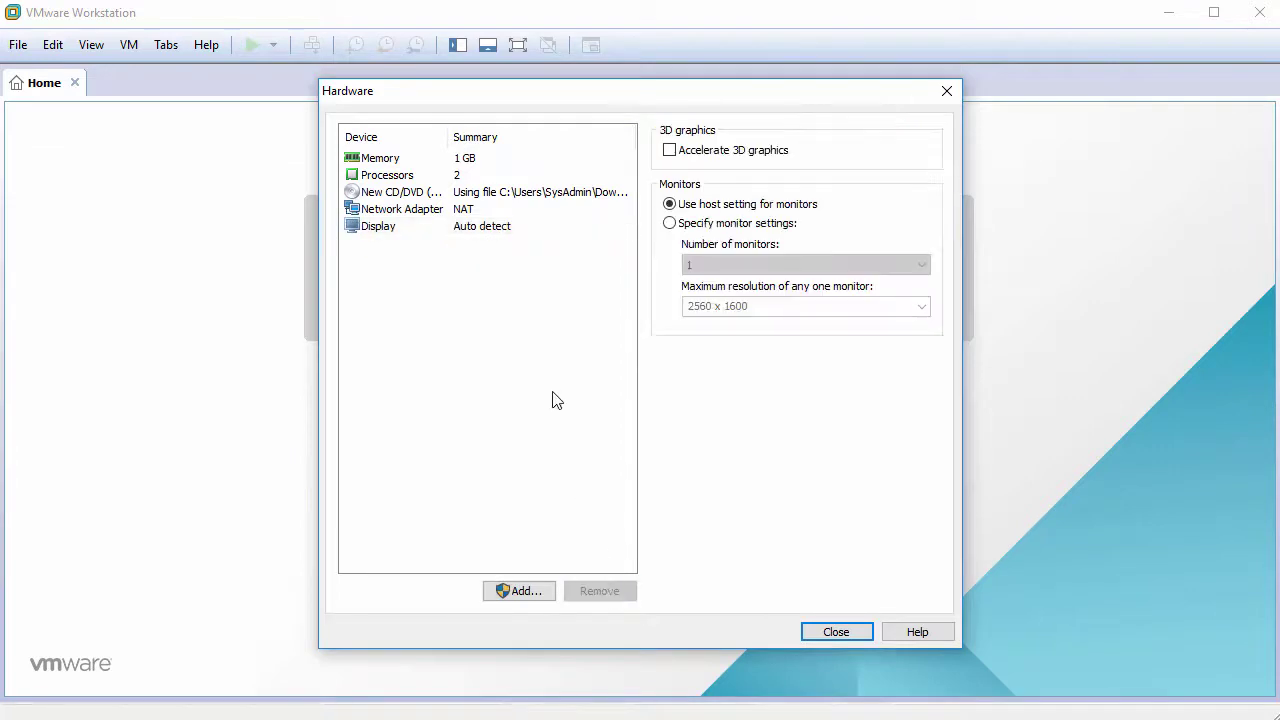
left_click(677, 156)
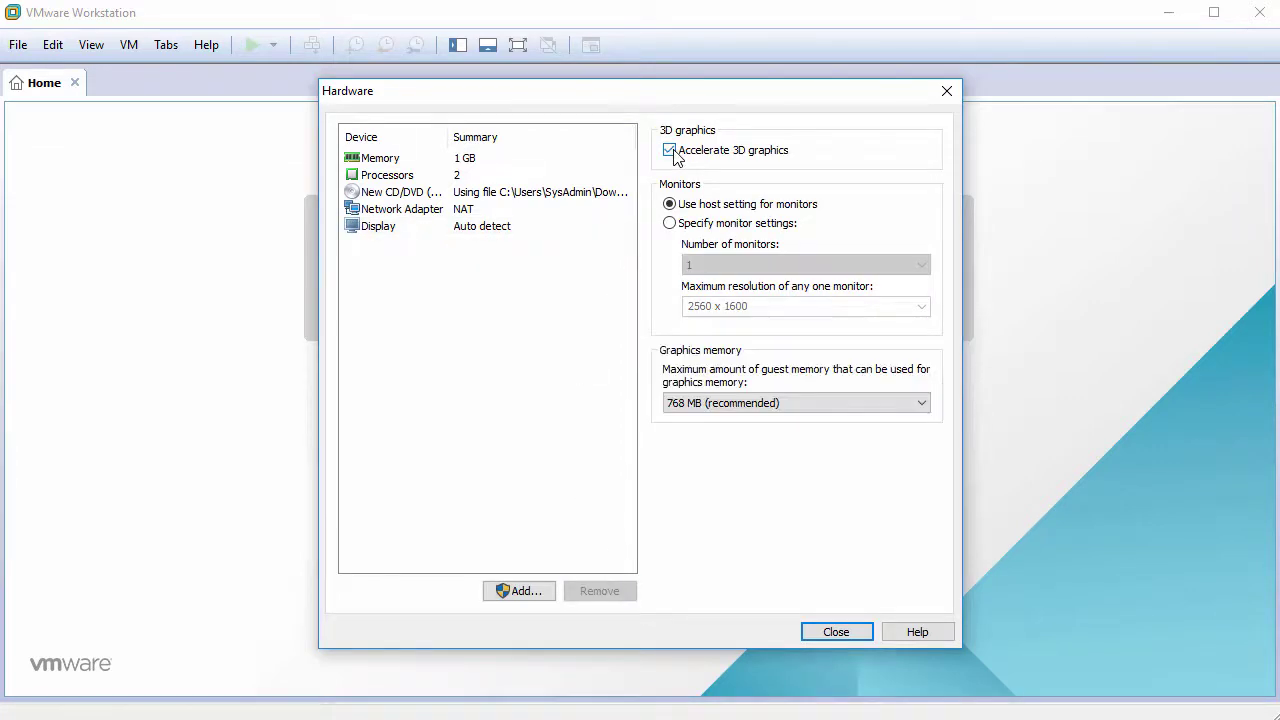
left_click(835, 632)
left_click(728, 545)
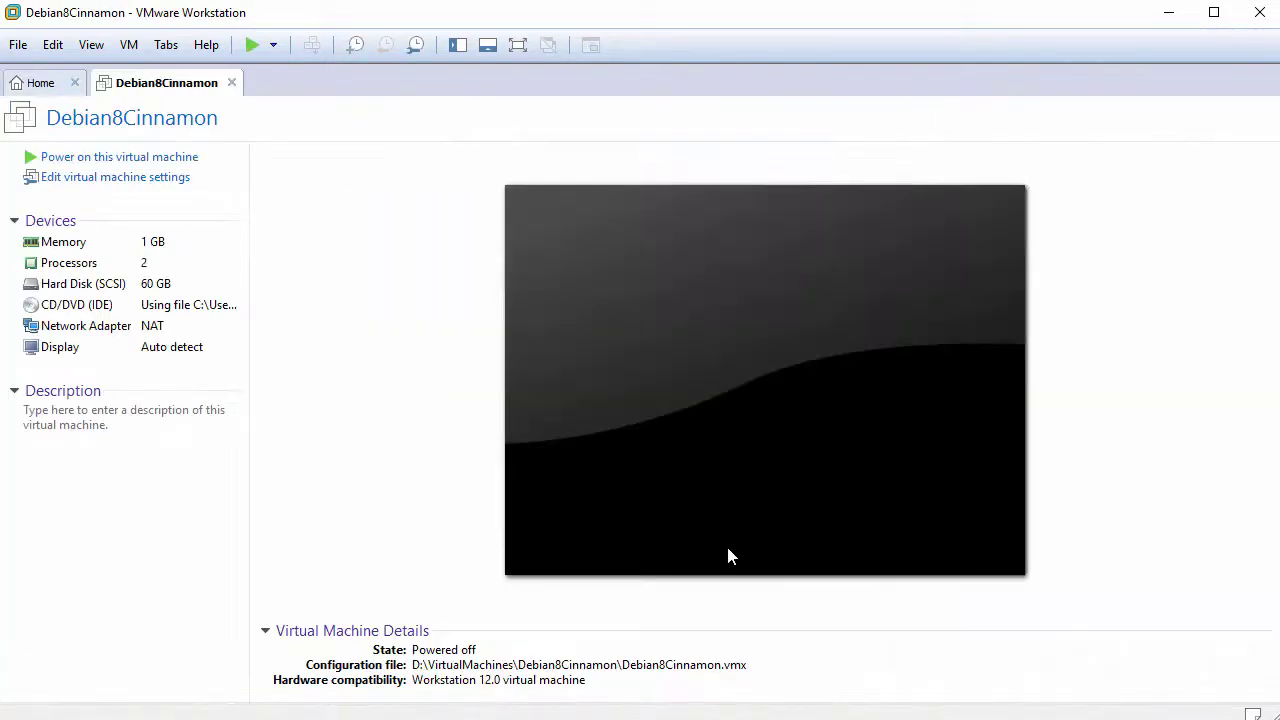
Power on Debian8Cinnamon and boot the Graphical install entry from the boot menu
left_click(131, 160)
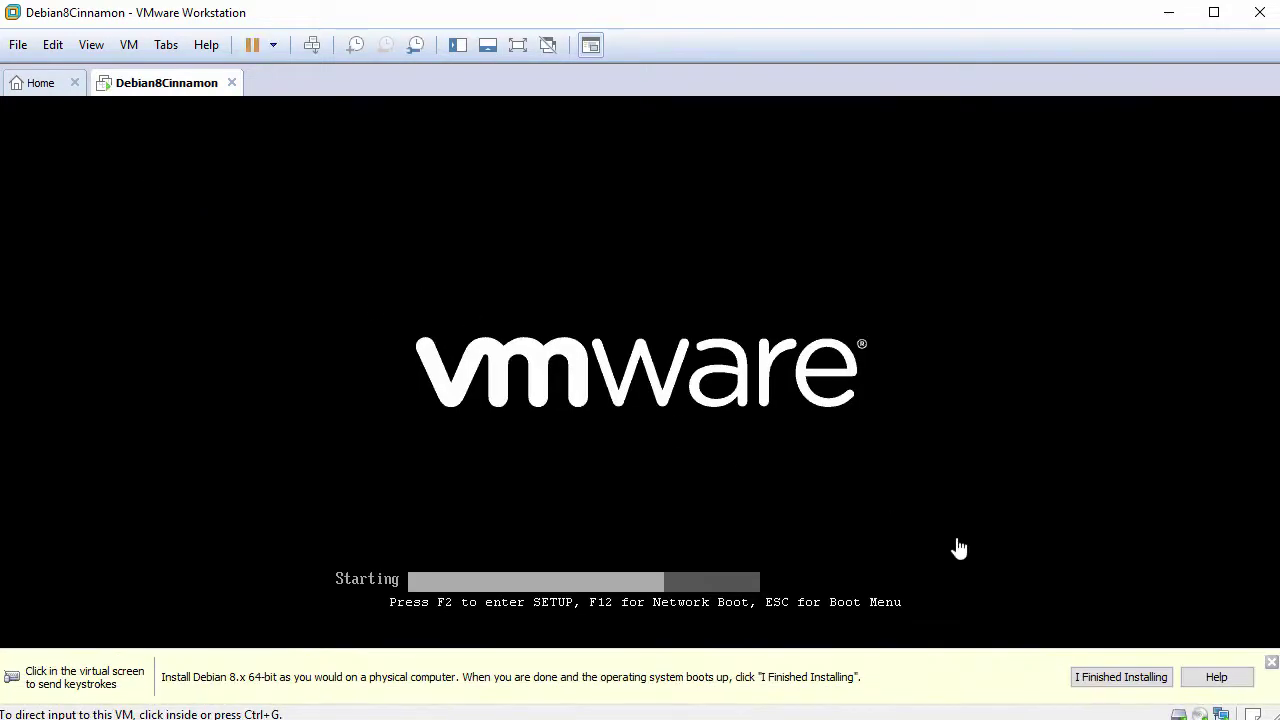
left_click(1271, 662)
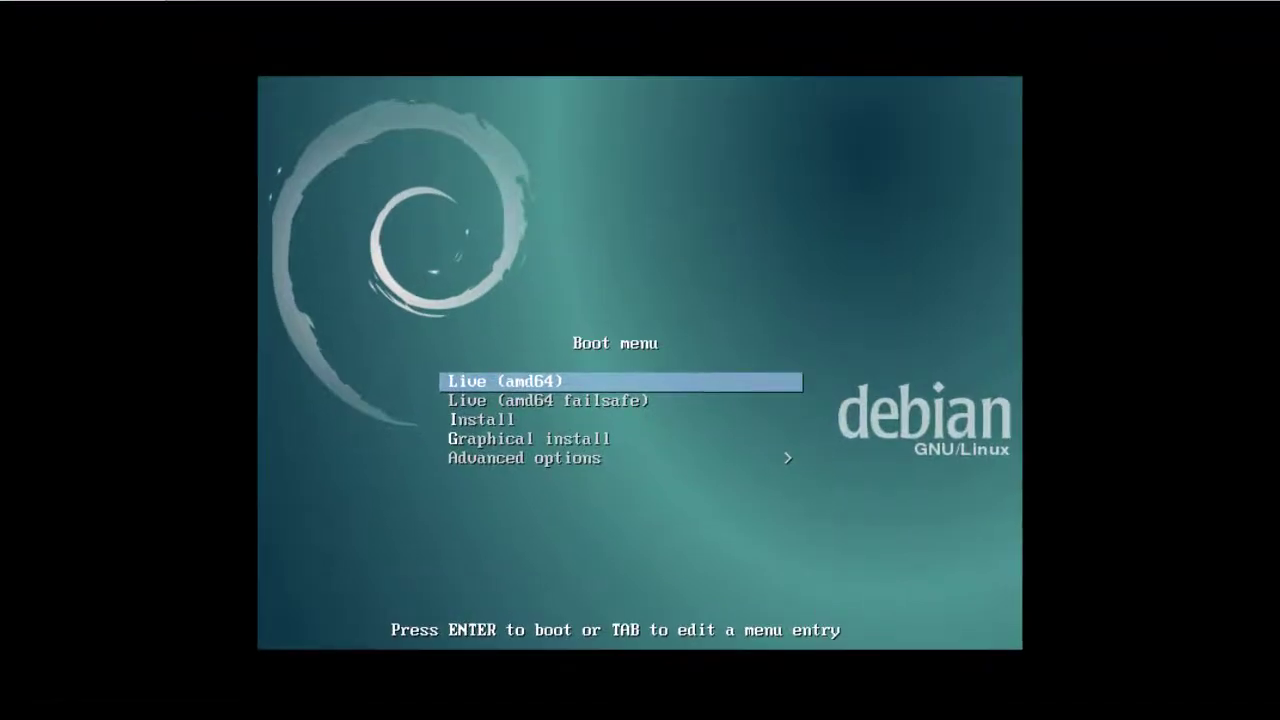
key("Down")
key("Down")
key("Down")
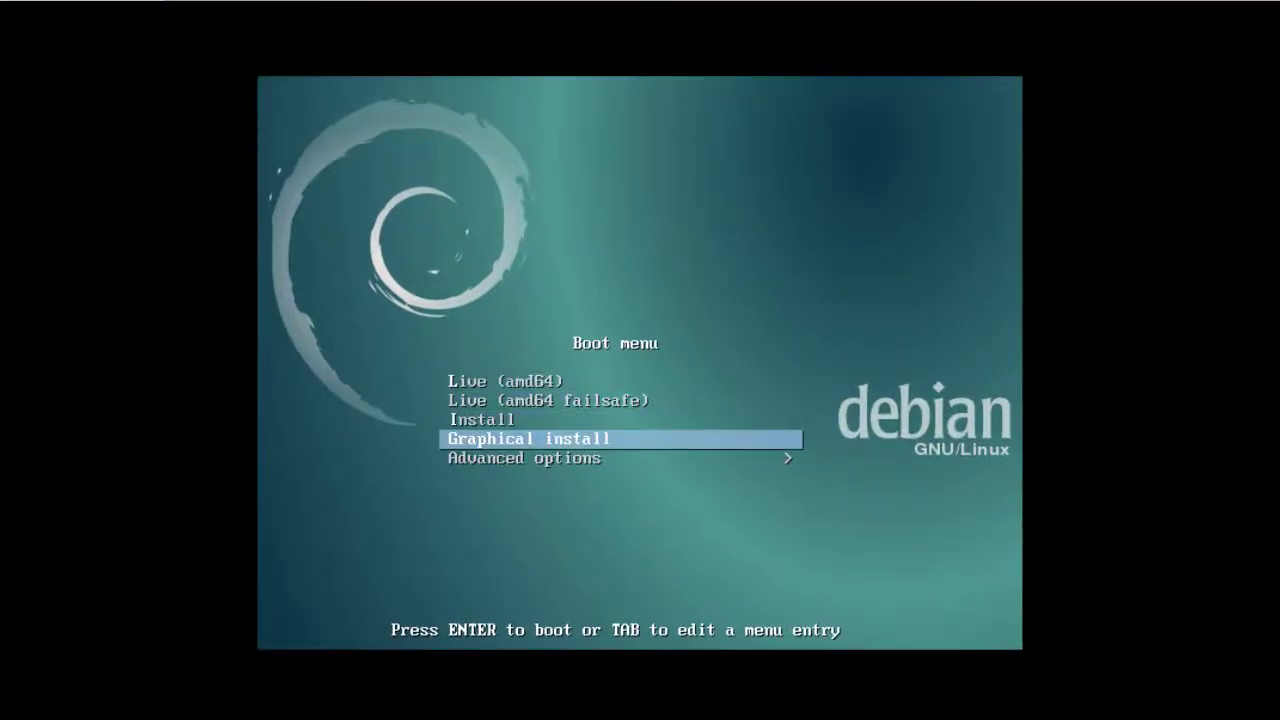
key("Return")
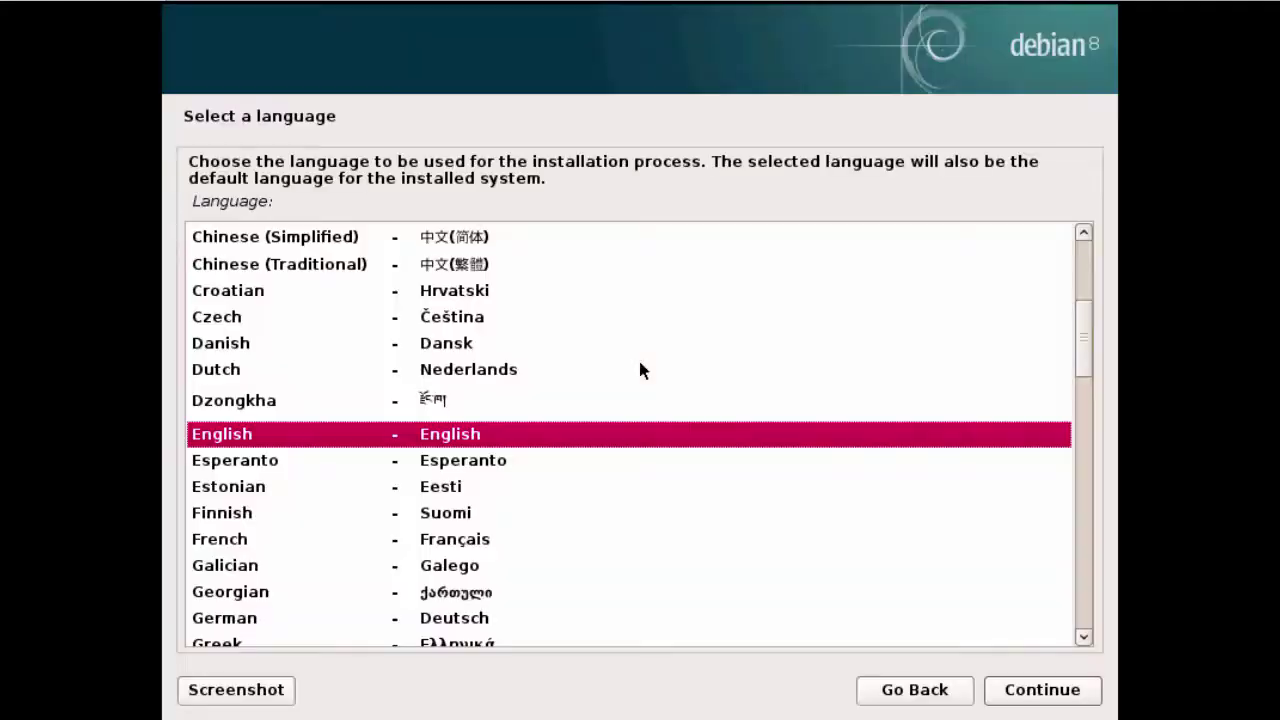
Keep English as the installer language
left_click_drag(284, 208, 194, 216)
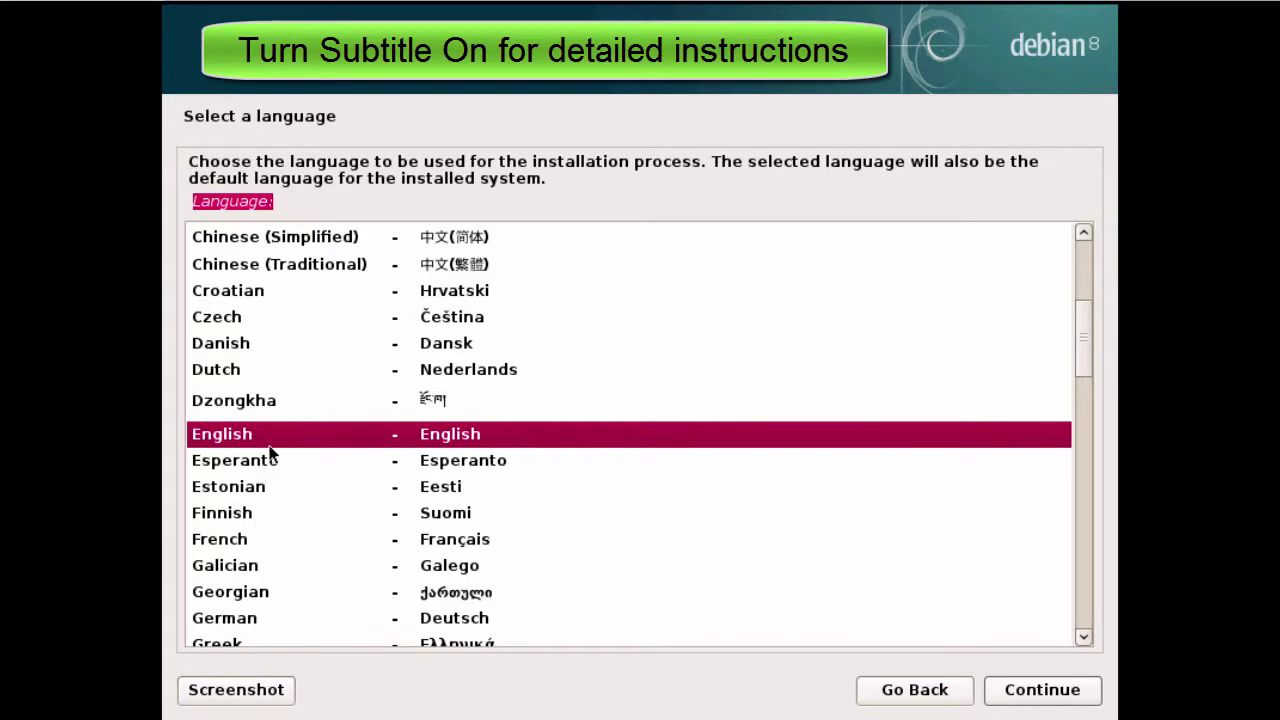
left_click(422, 441)
mouse_move(1085, 352)
left_mouse_down()
mouse_move(1086, 297)
mouse_move(1091, 475)
mouse_move(1066, 366)
left_mouse_up()
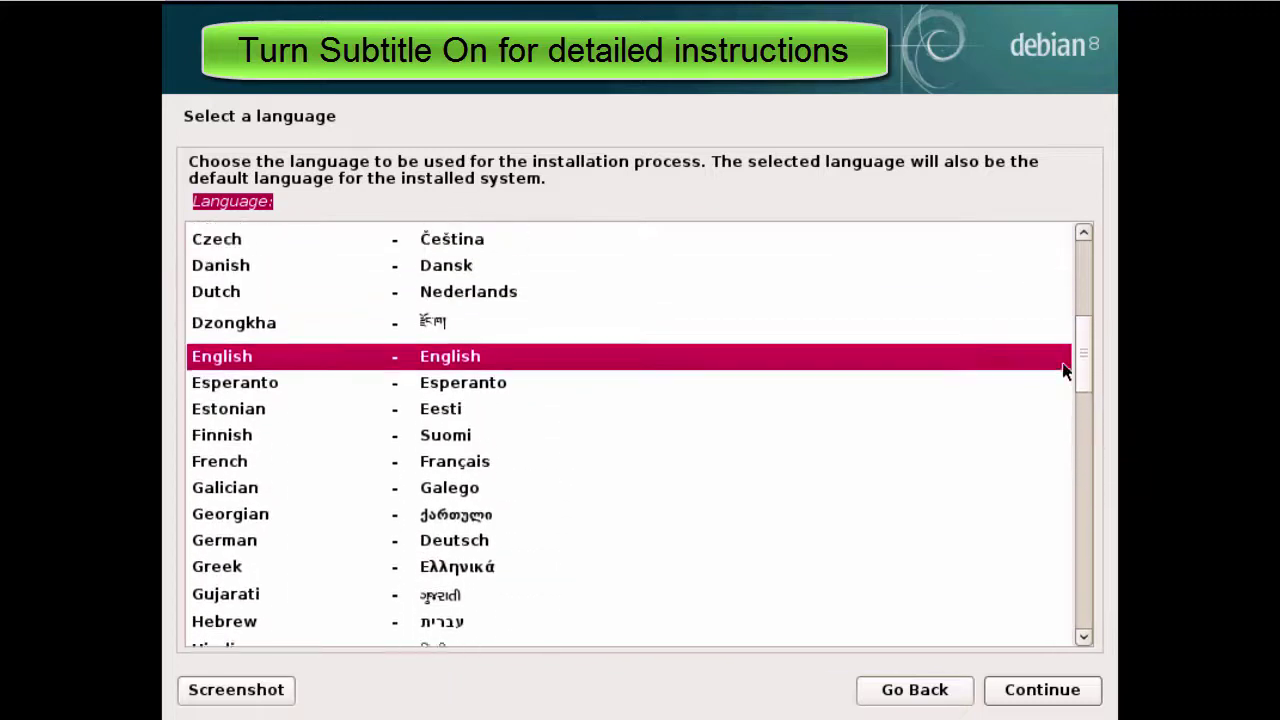
left_click(1030, 695)
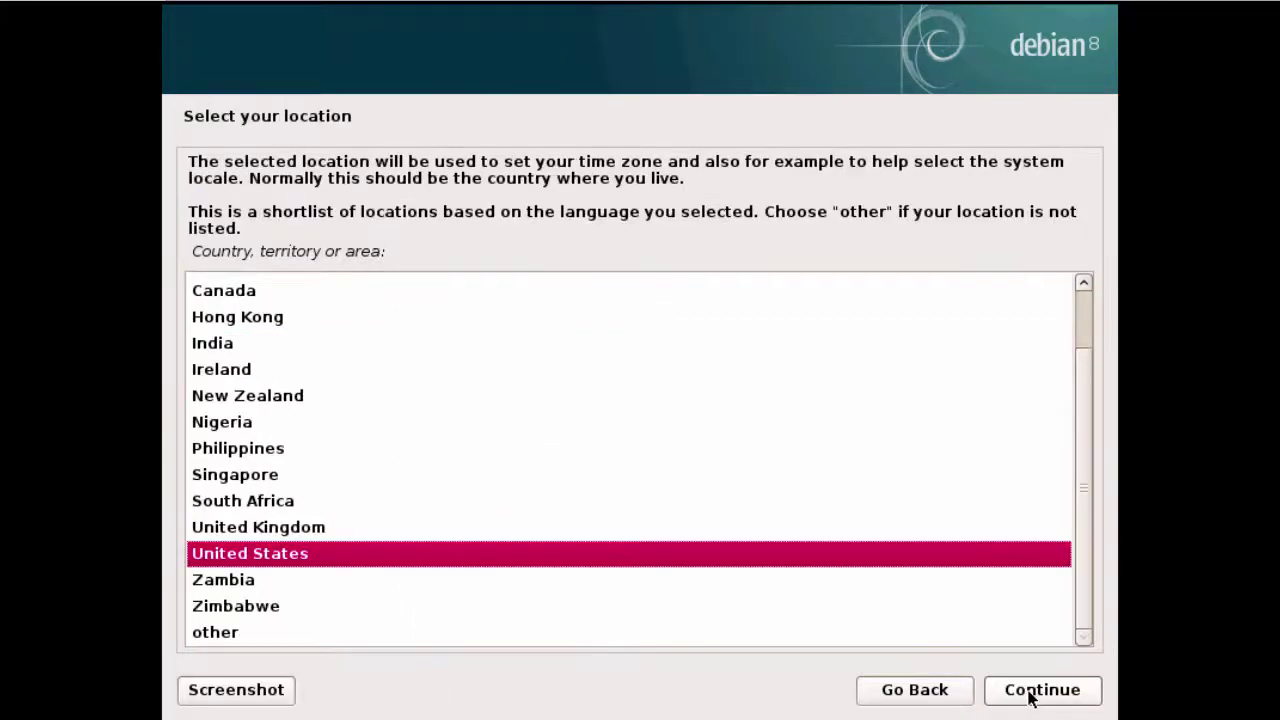
Set the location to Ireland
left_click_drag(189, 250, 372, 251)
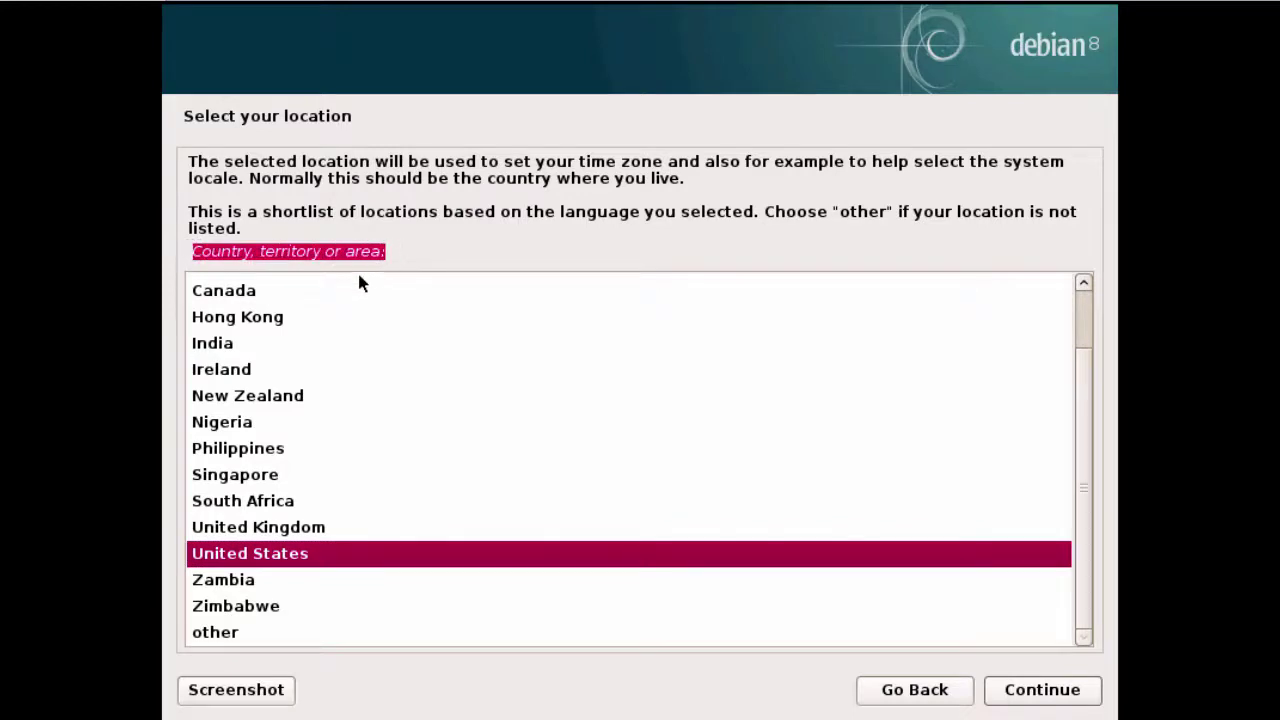
left_click(234, 374)
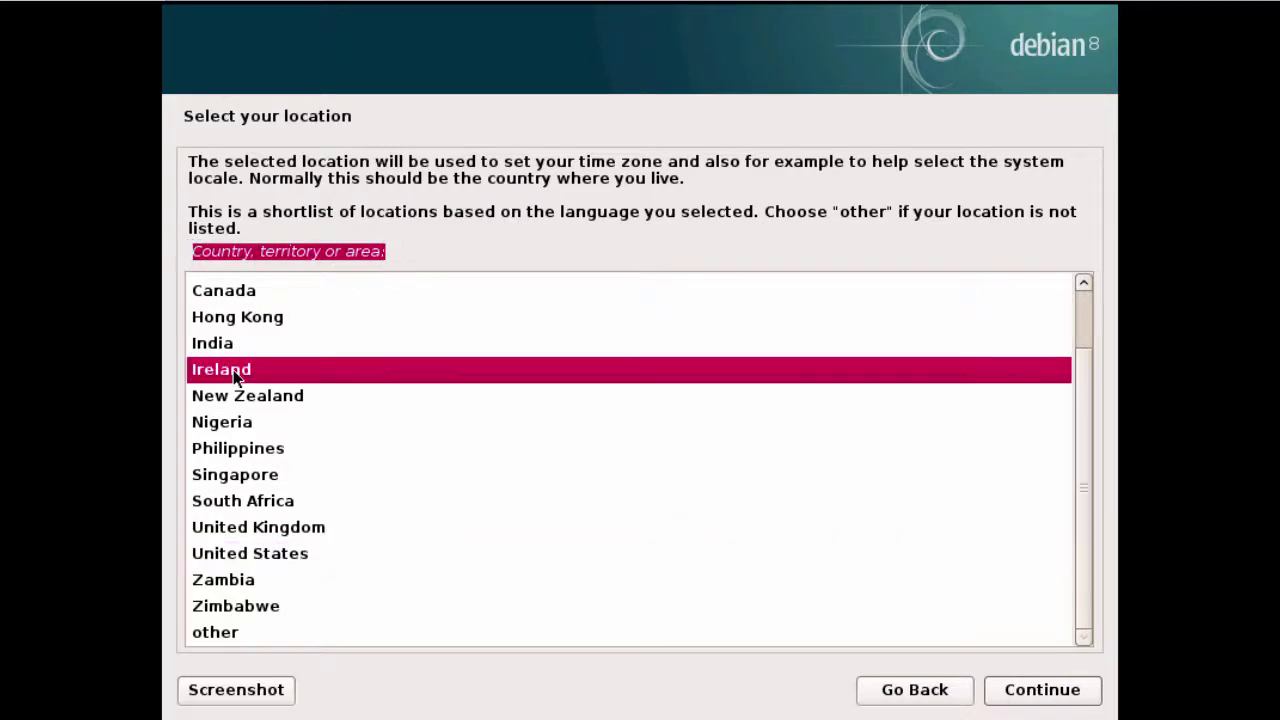
left_click(1032, 700)
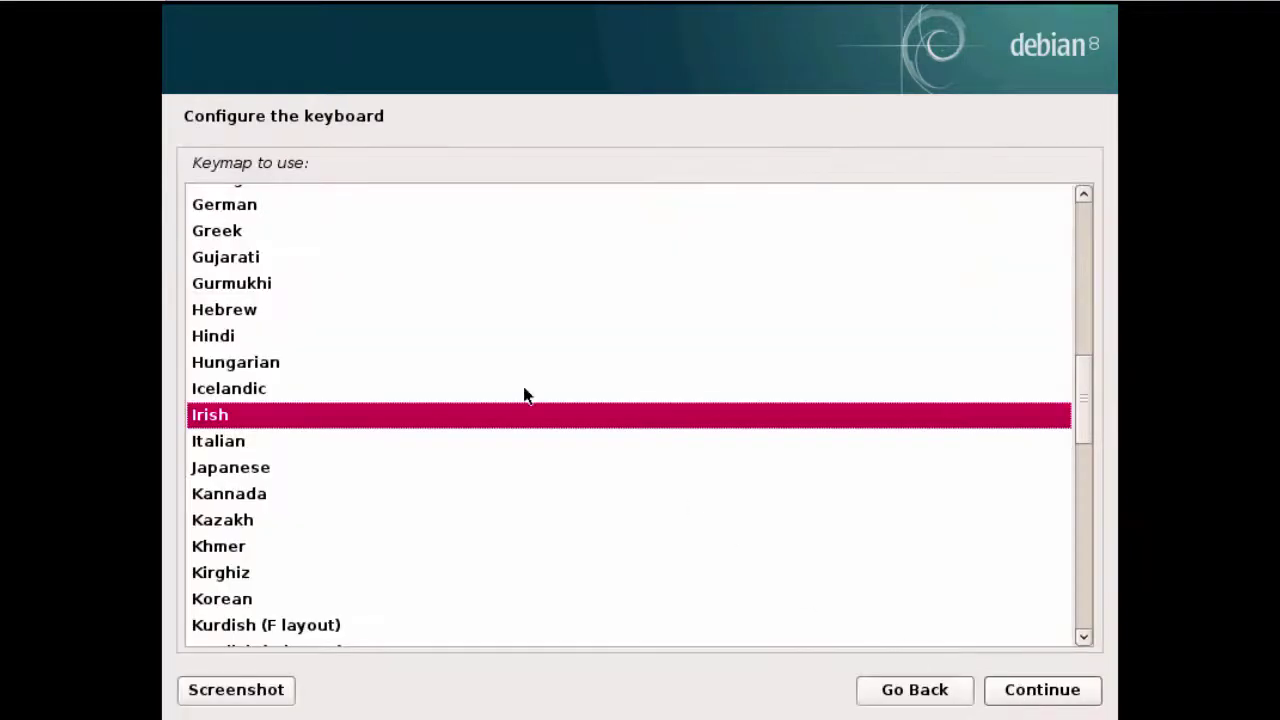
Choose American English as the keymap
left_click_drag(196, 168, 312, 168)
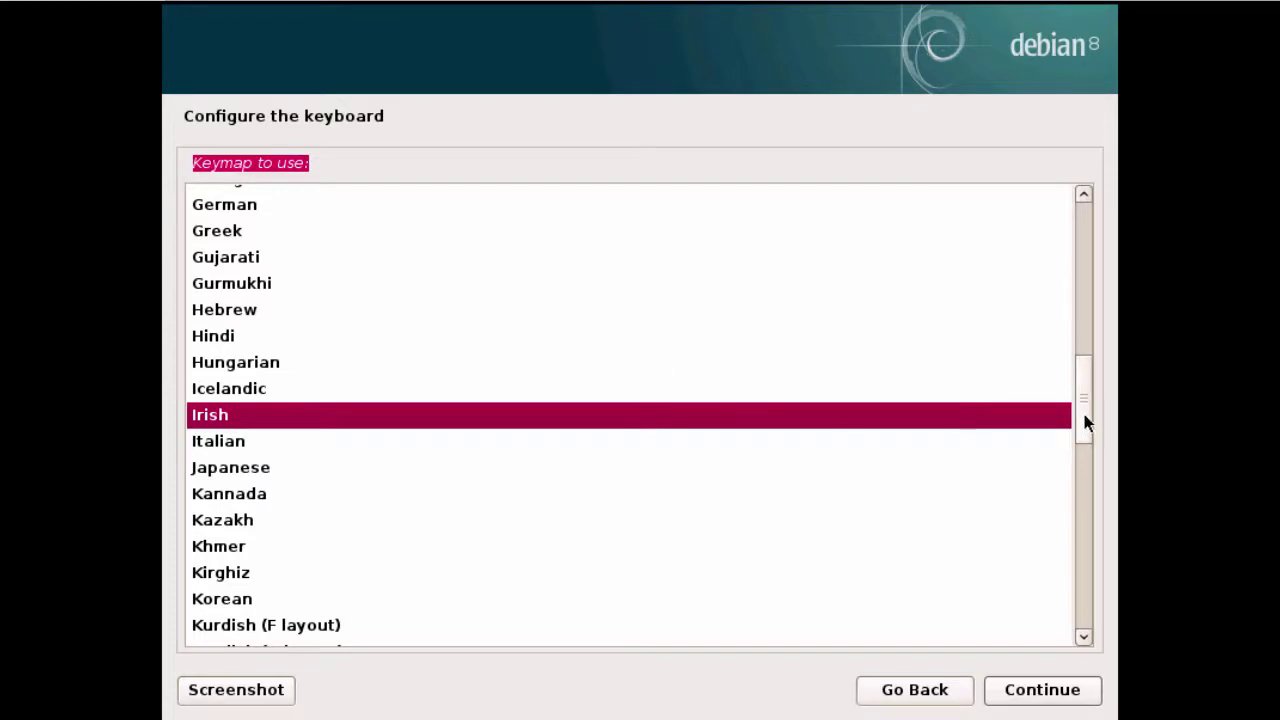
left_click_drag(1083, 420, 1117, 258)
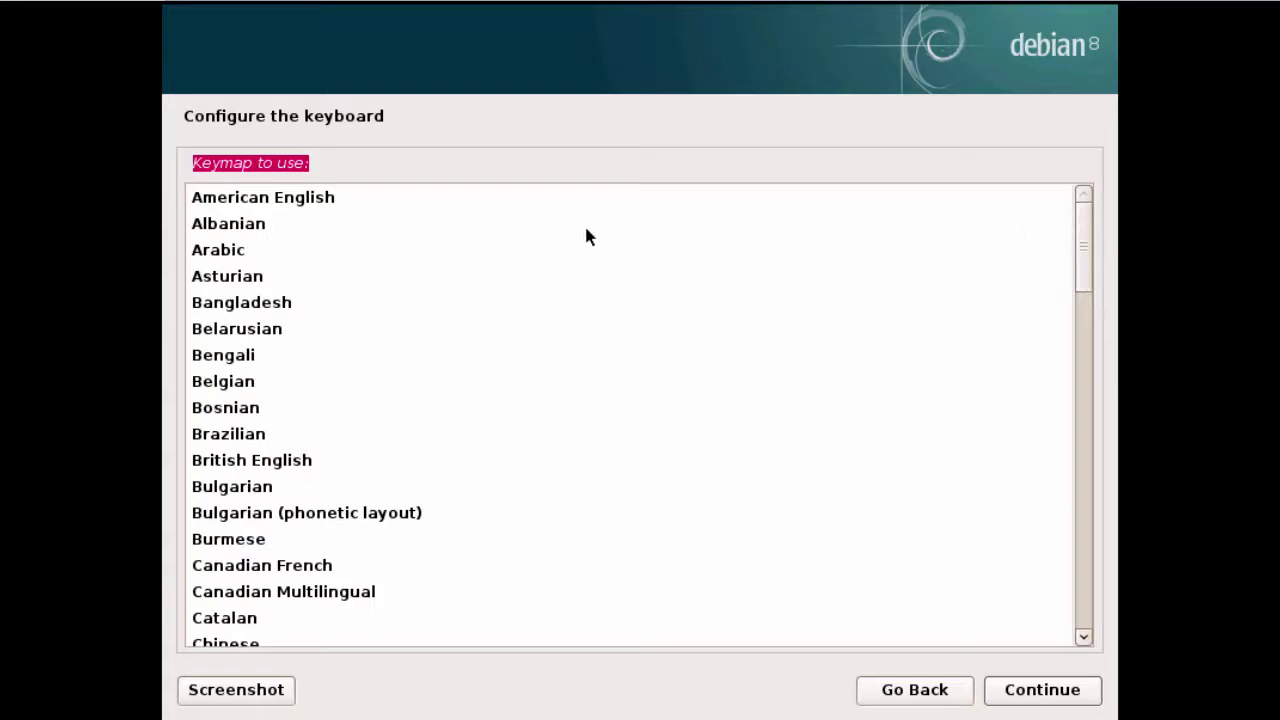
left_click(224, 204)
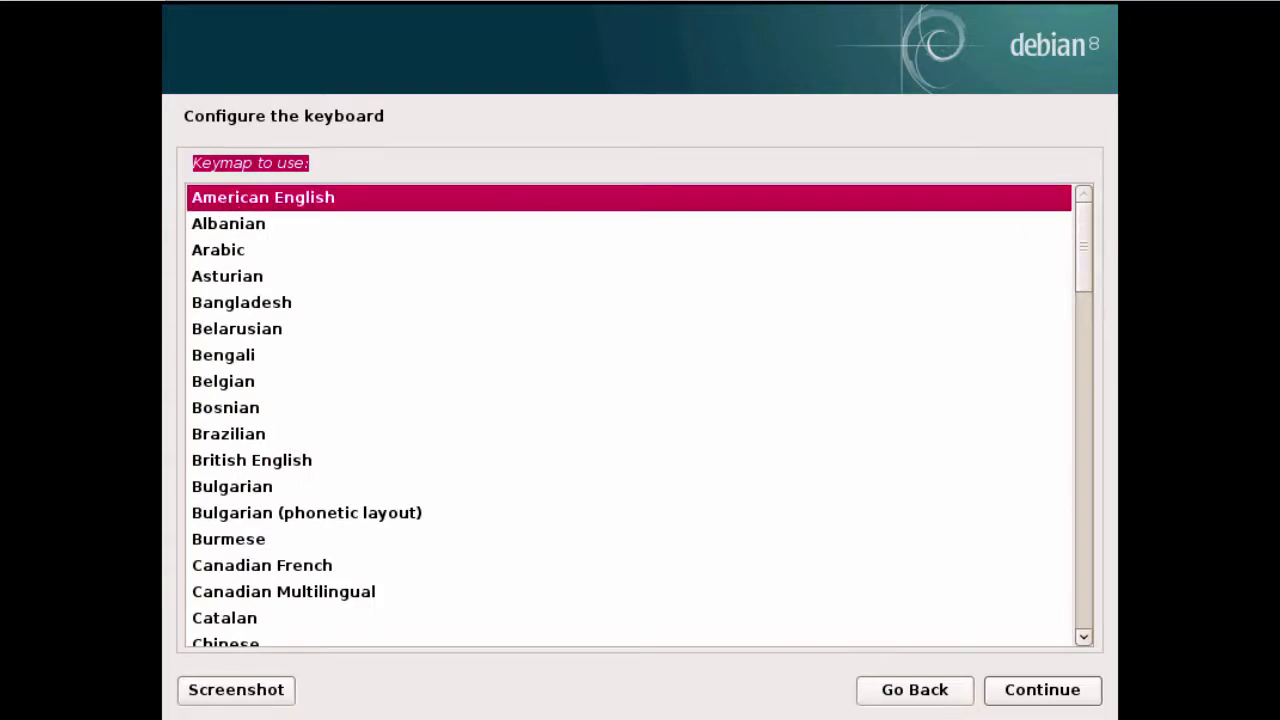
Confirm the keymap, set the hostname to debian8, and leave the domain name blank
left_click(1043, 690)
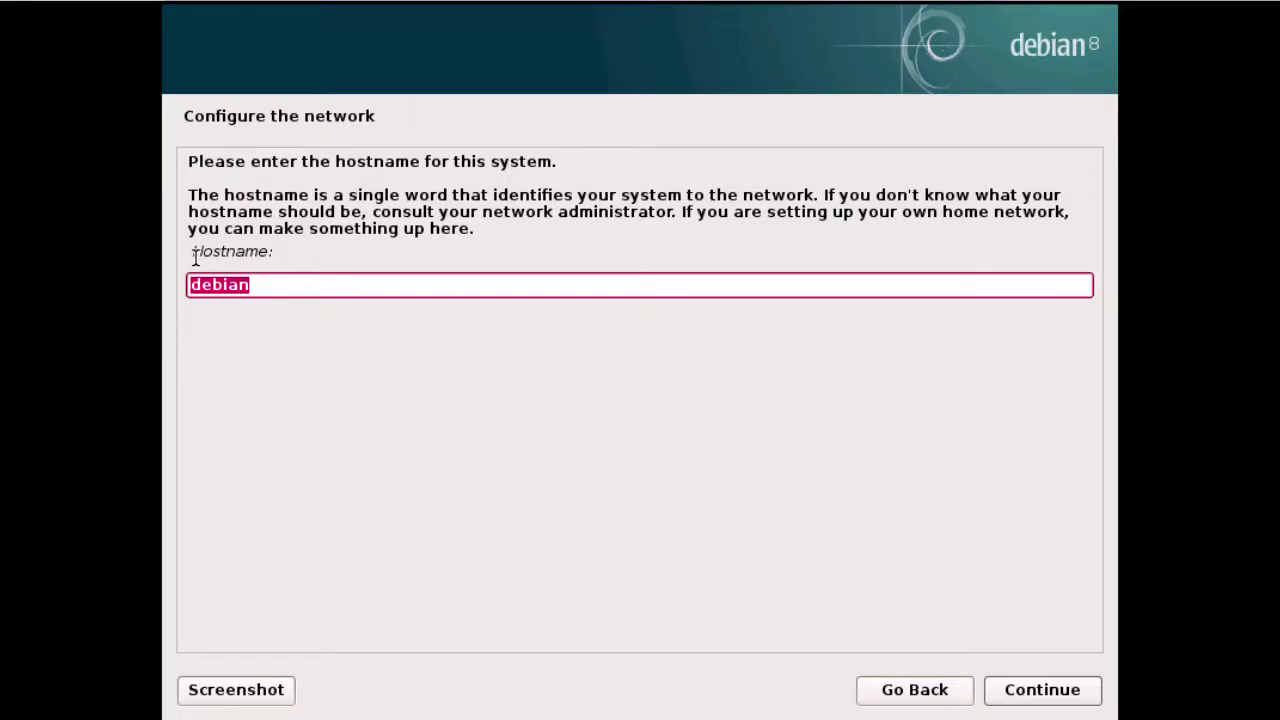
left_click_drag(195, 257, 274, 247)
left_click(343, 291)
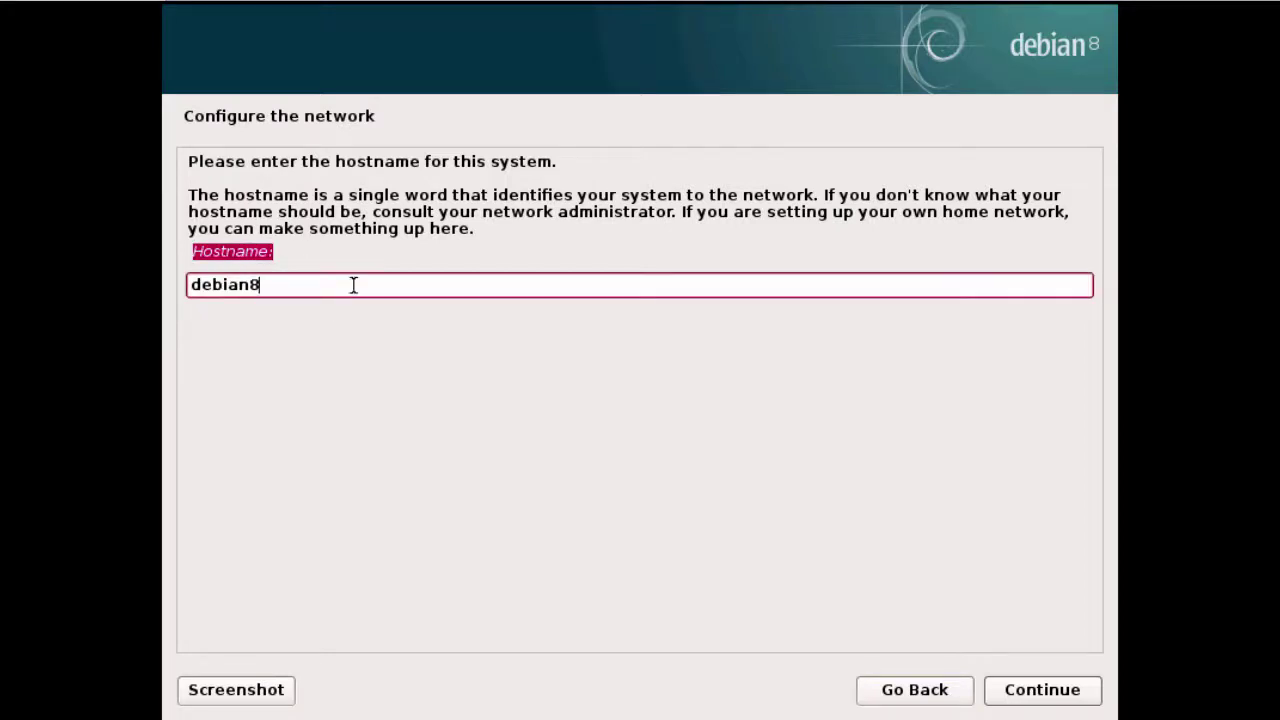
left_click(1024, 688)
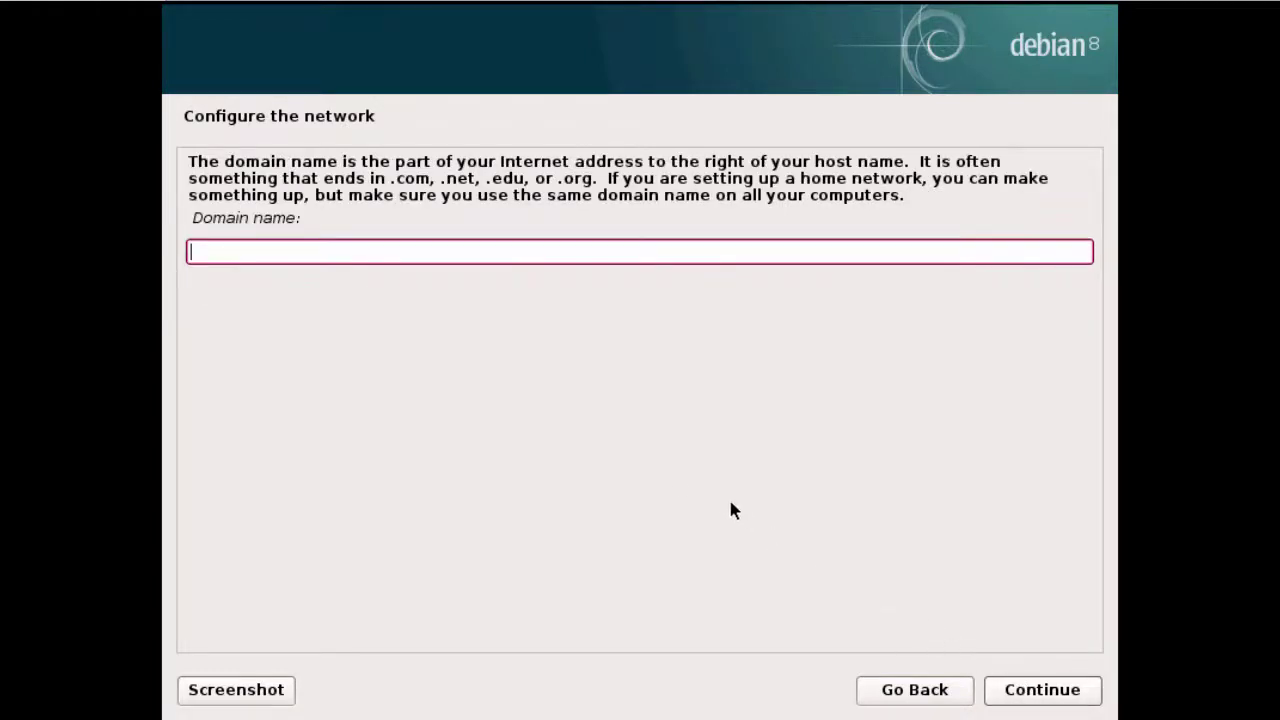
left_click(1041, 691)
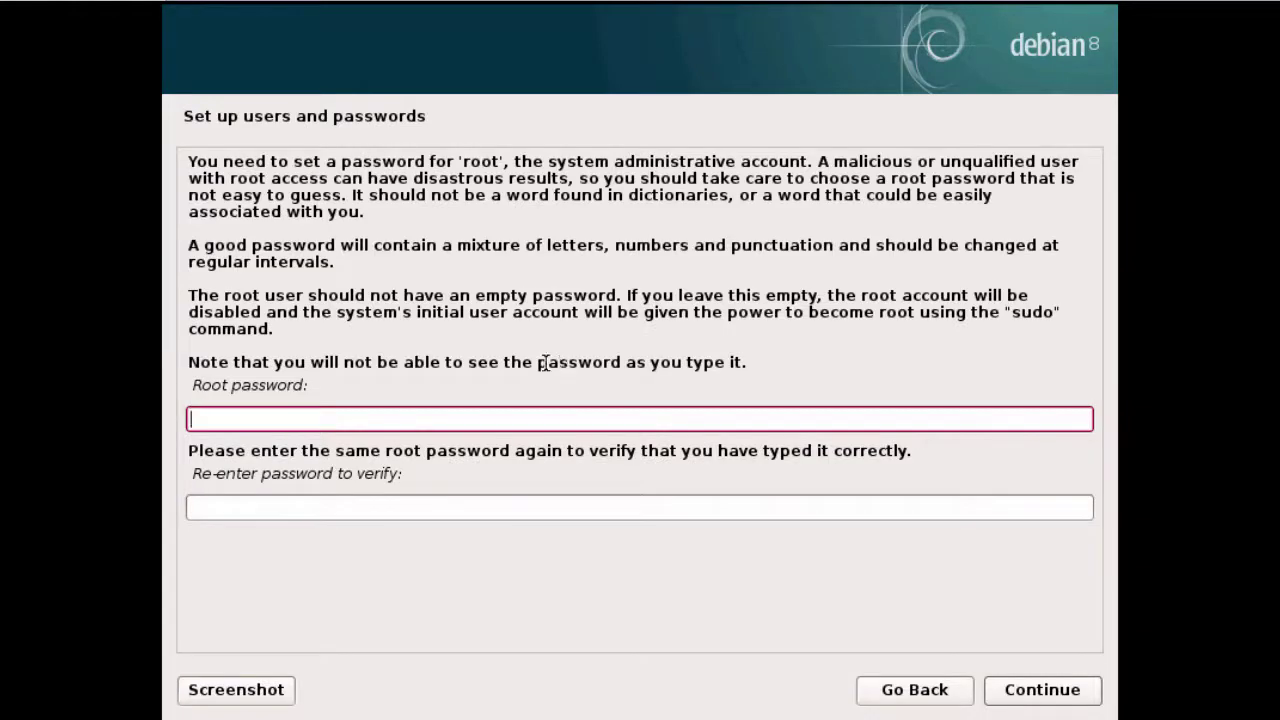
Enter and confirm the root password
left_click_drag(198, 386, 312, 386)
left_click(471, 420)
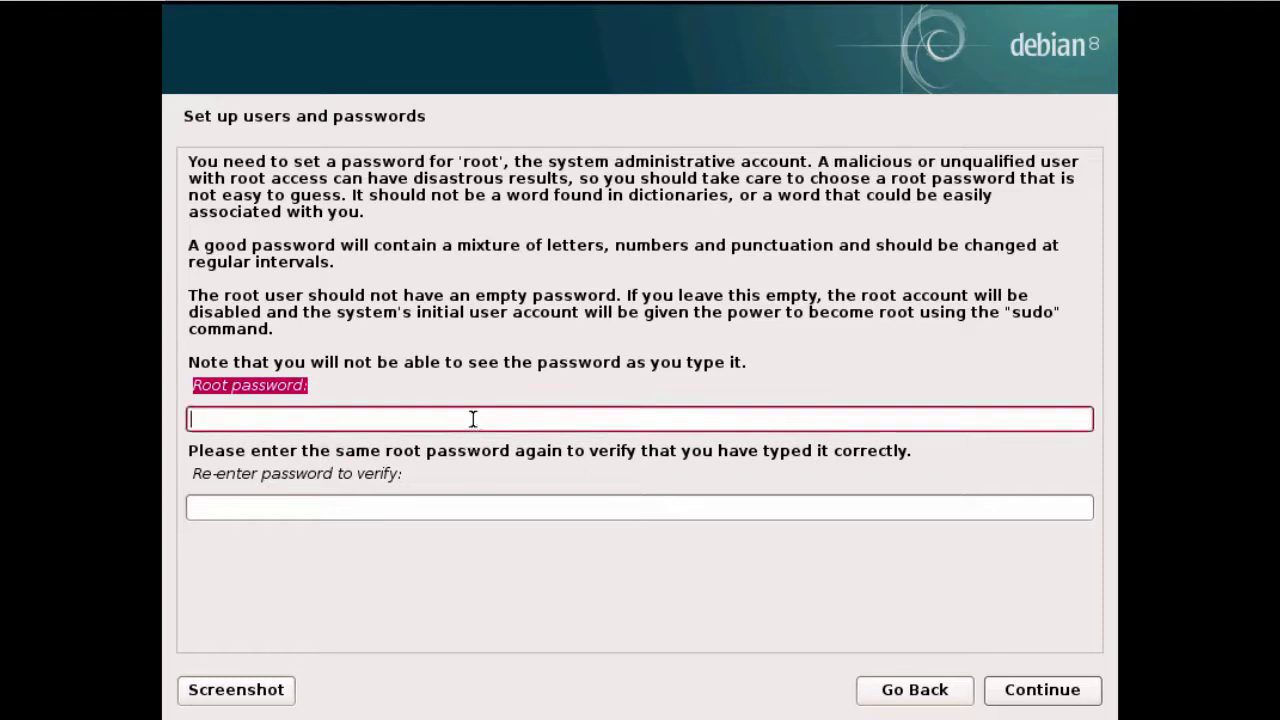
type("********")
key("Tab")
type("********")
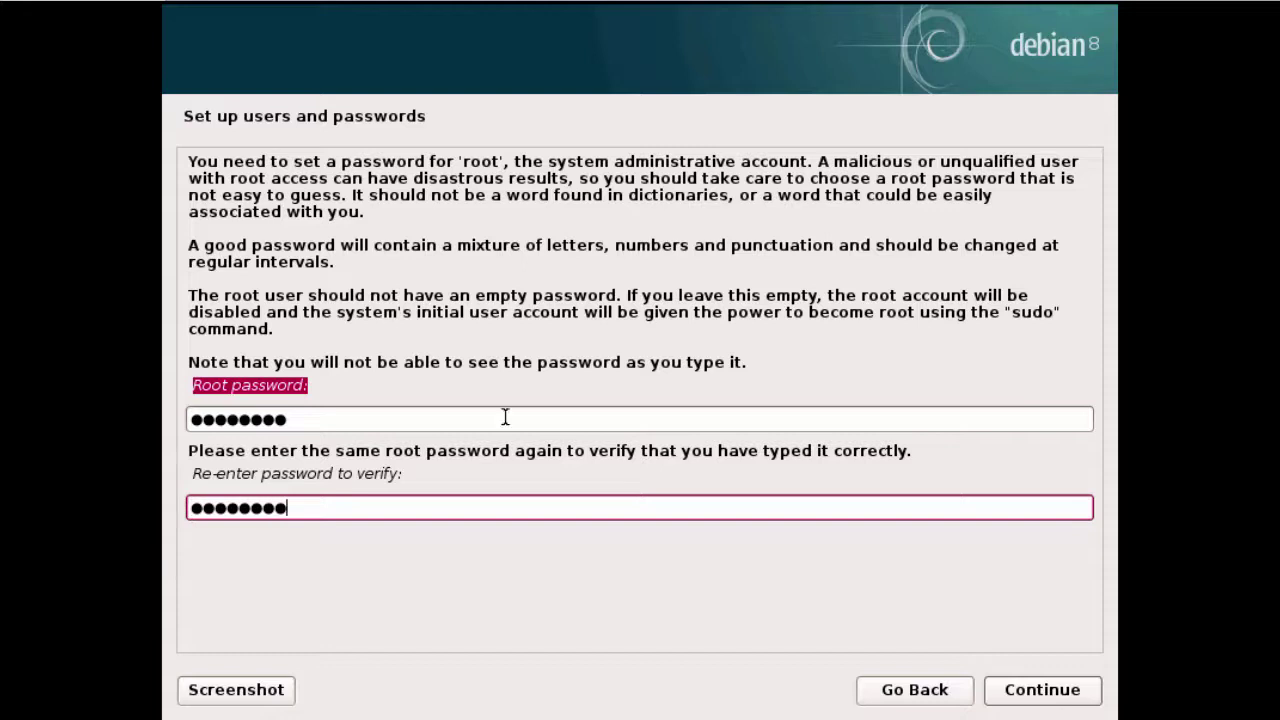
left_click(1043, 699)
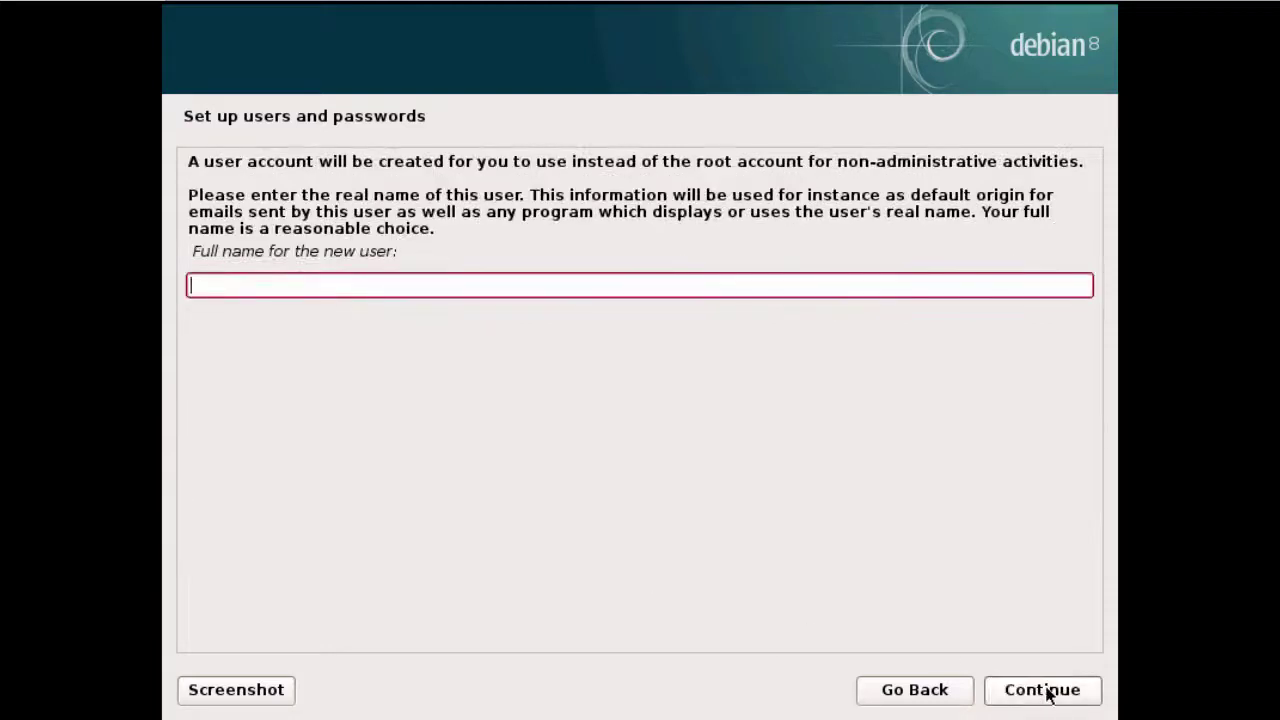
Enter the new user's full name and accept the suggested username
left_click_drag(191, 250, 420, 254)
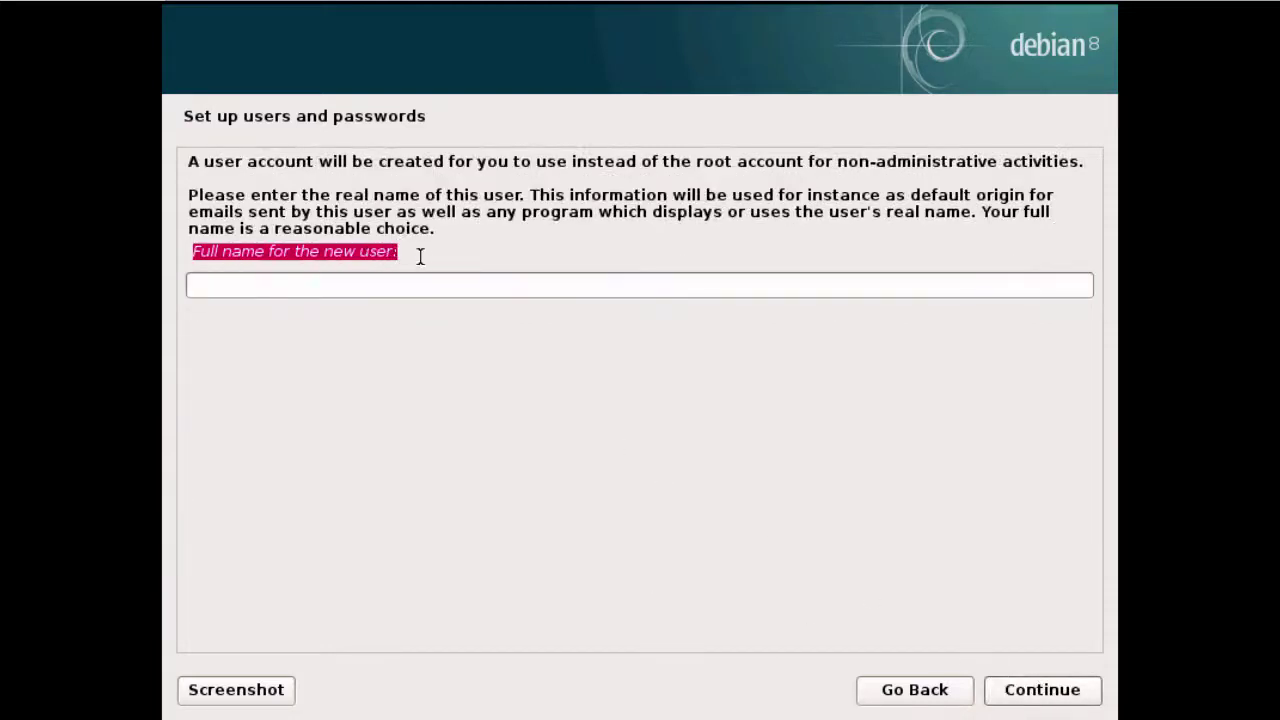
left_click(461, 285)
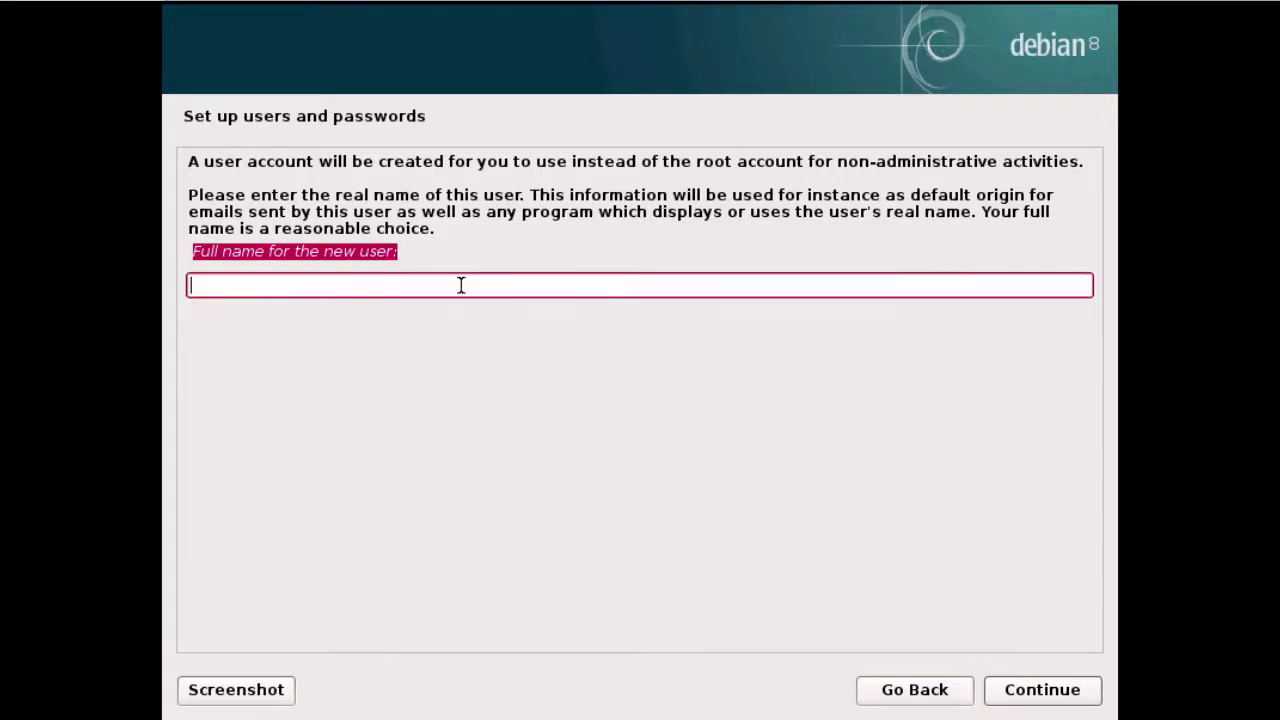
type("John Smith")
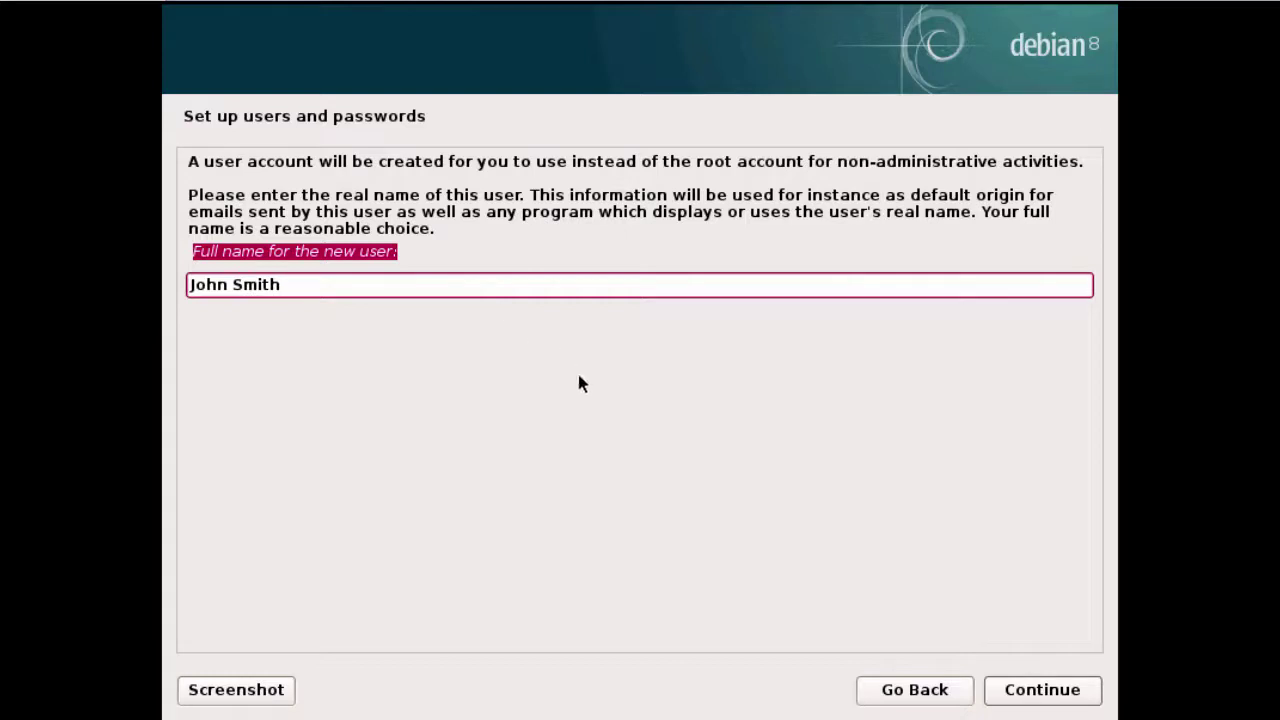
left_click(1030, 689)
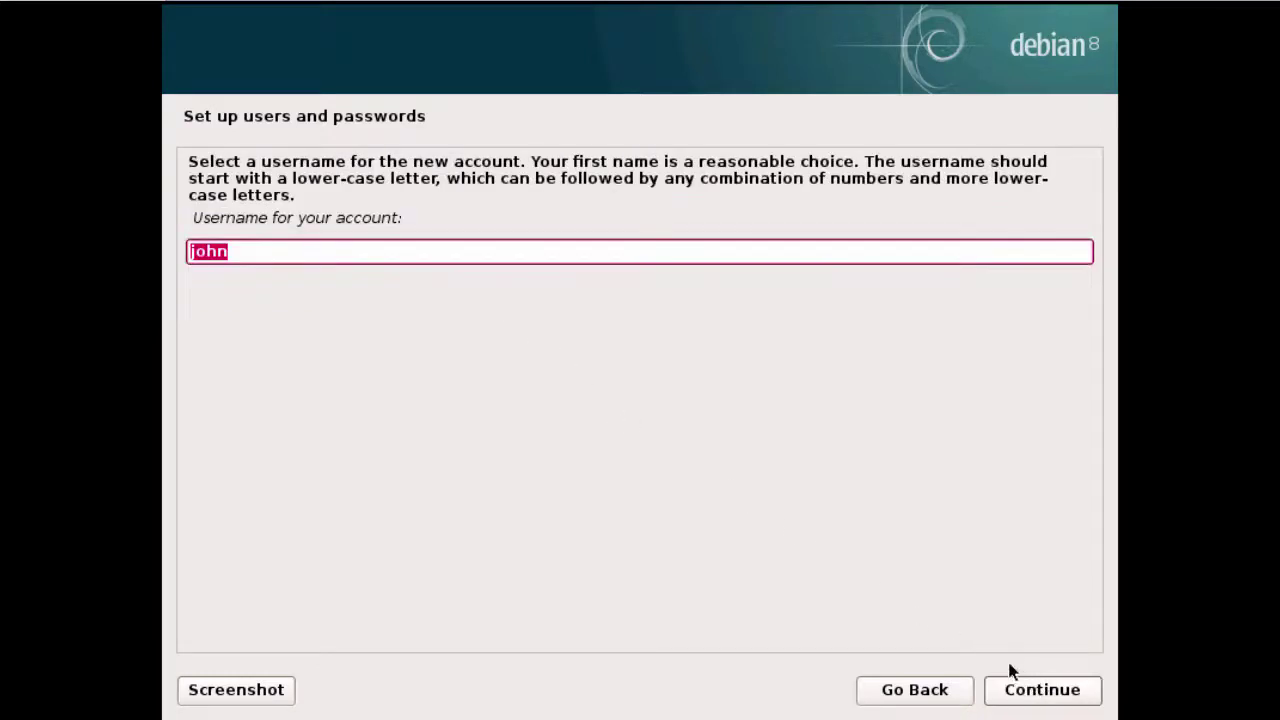
left_click_drag(190, 217, 458, 230)
left_click(445, 252)
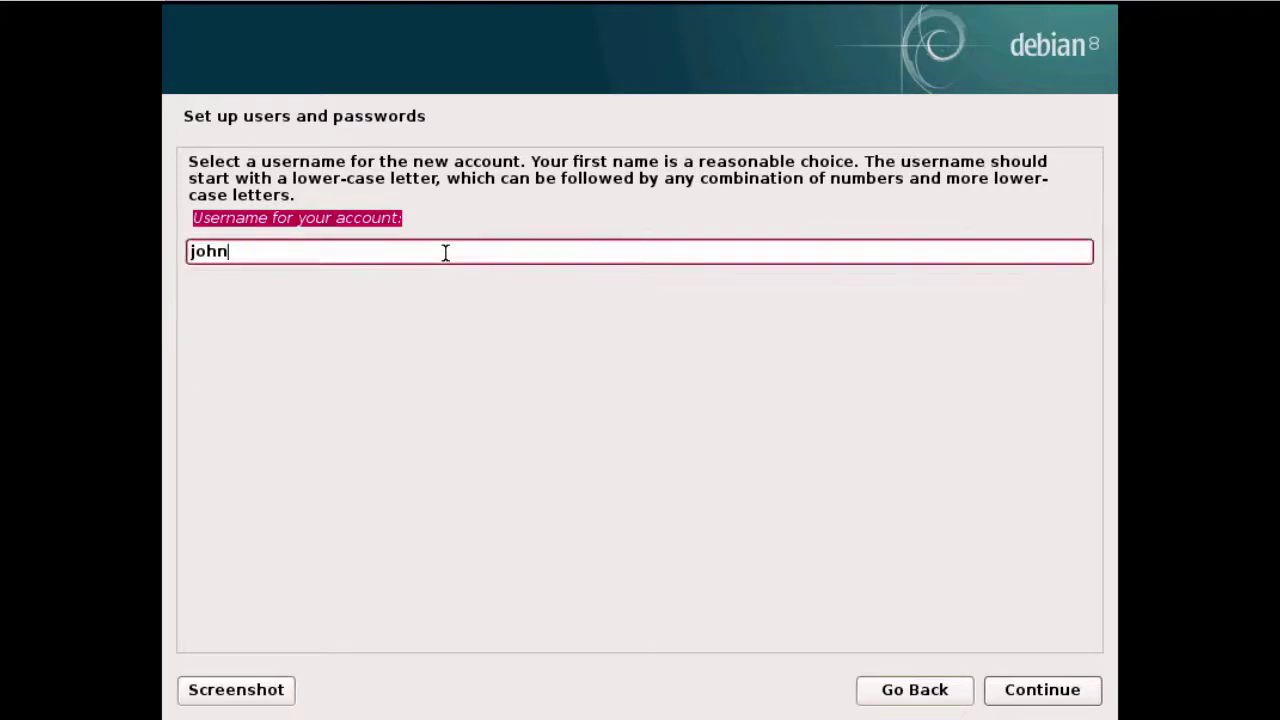
left_click(1028, 689)
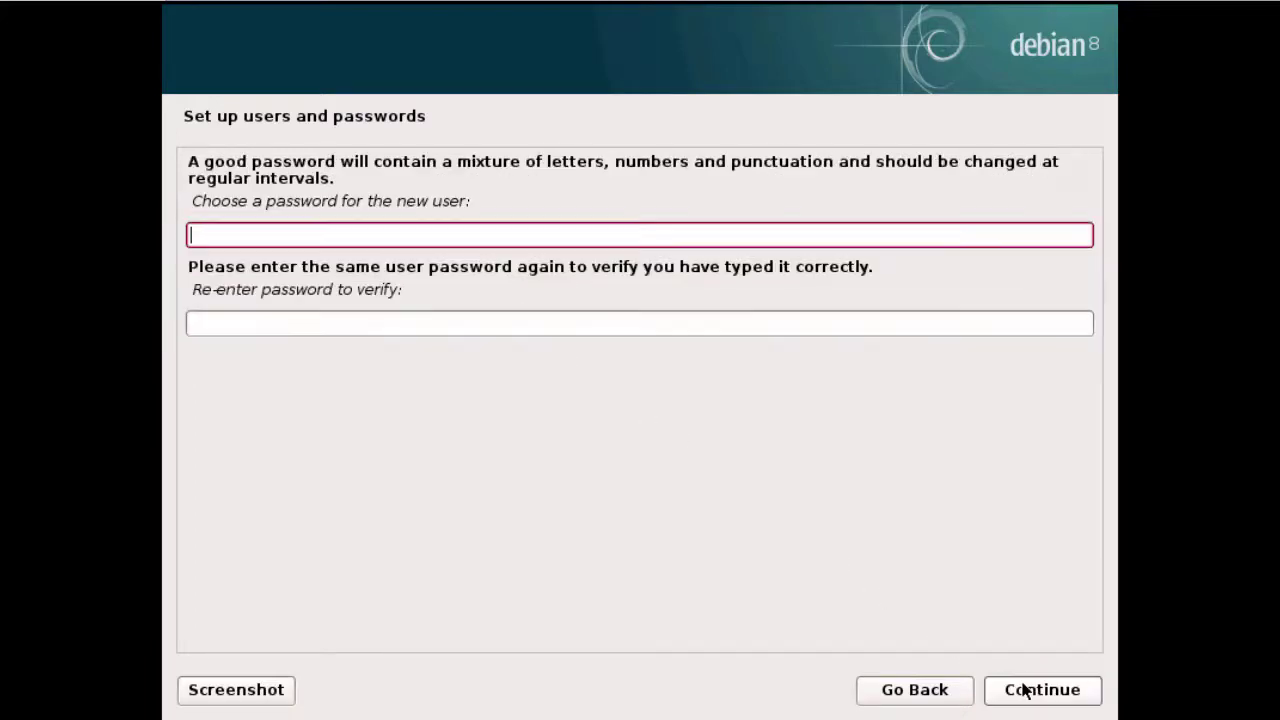
Set and confirm the new user's password
left_click_drag(191, 201, 483, 212)
left_click(485, 235)
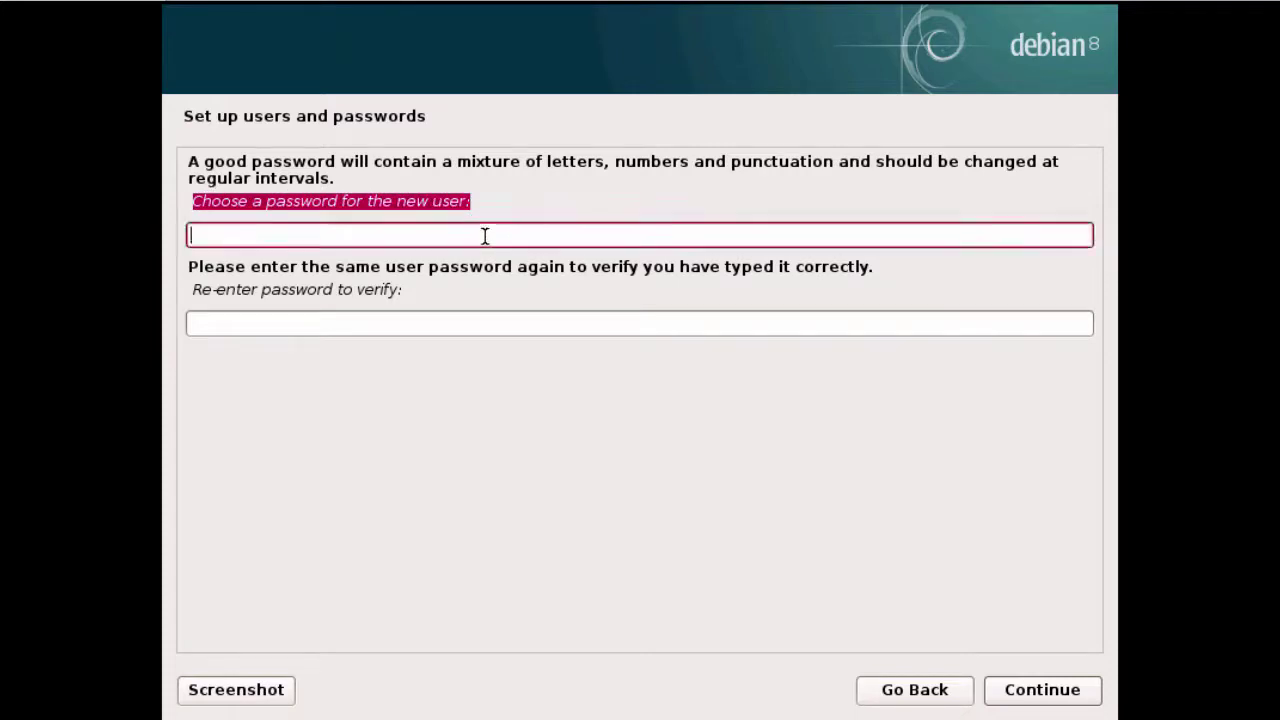
type("********")
key("Tab")
type("********")
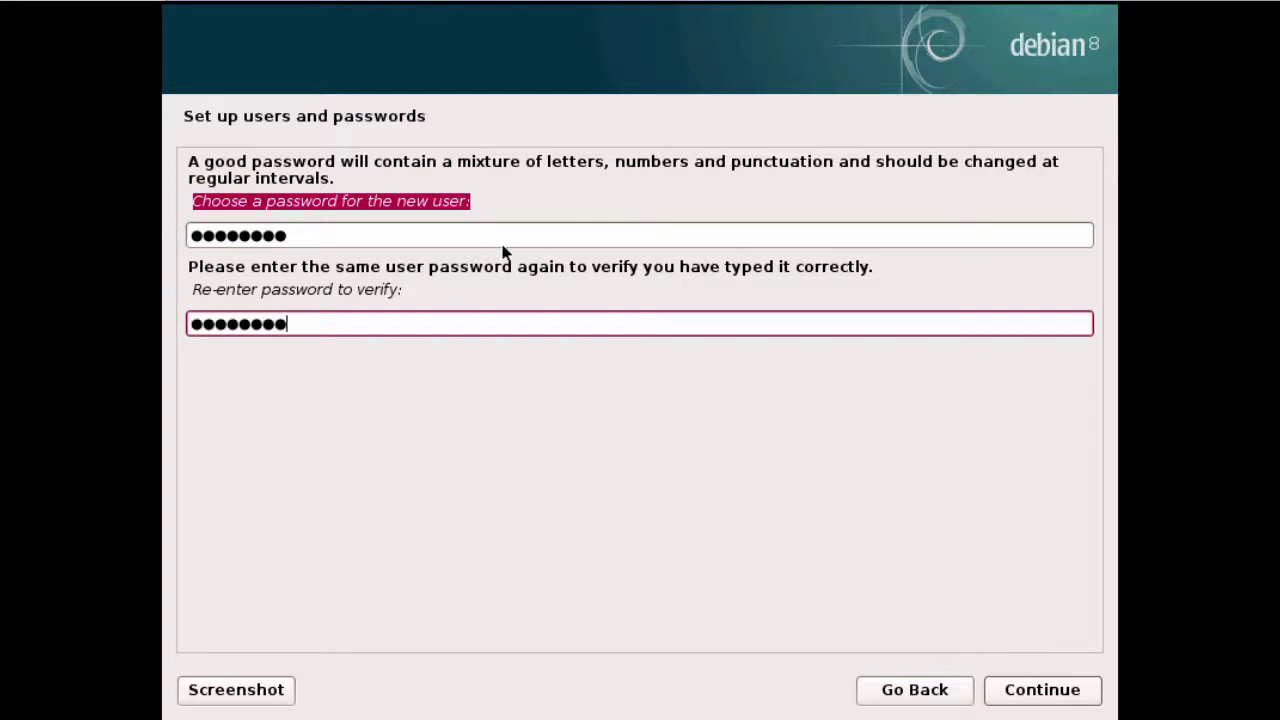
left_click(1042, 690)
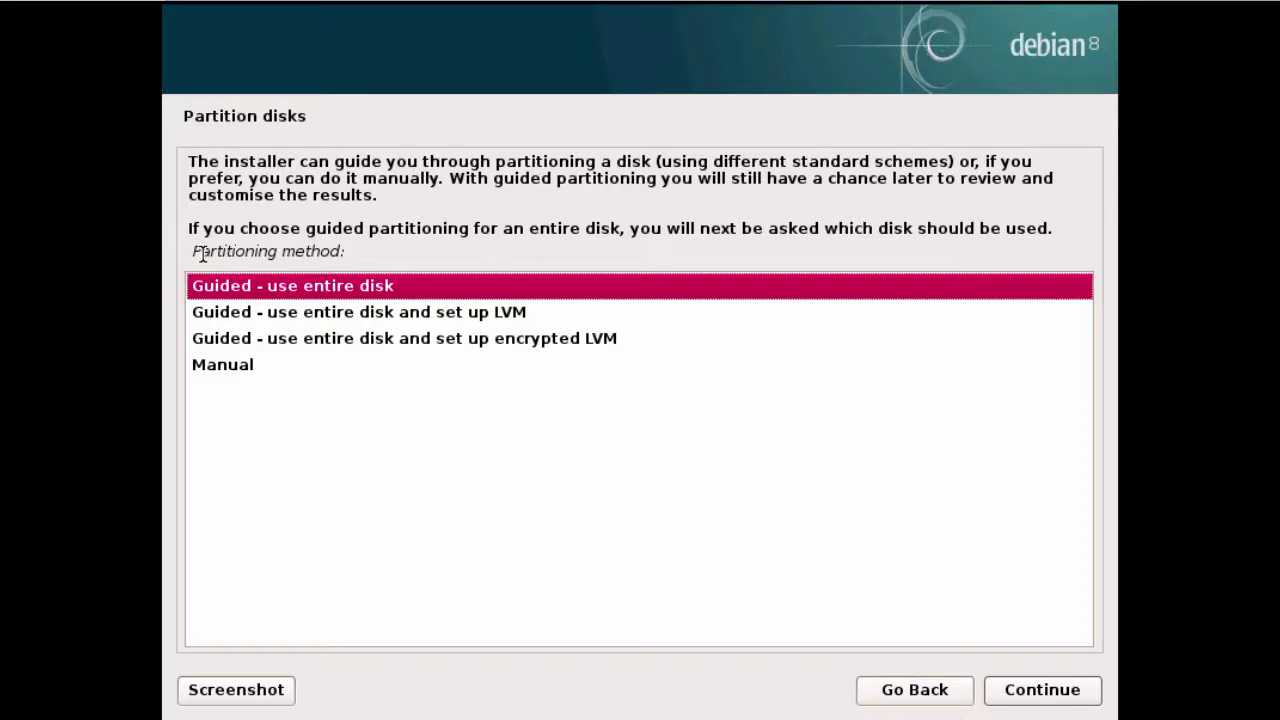
Choose guided partitioning of the entire 64.4 GB virtual disk
left_click_drag(195, 251, 360, 247)
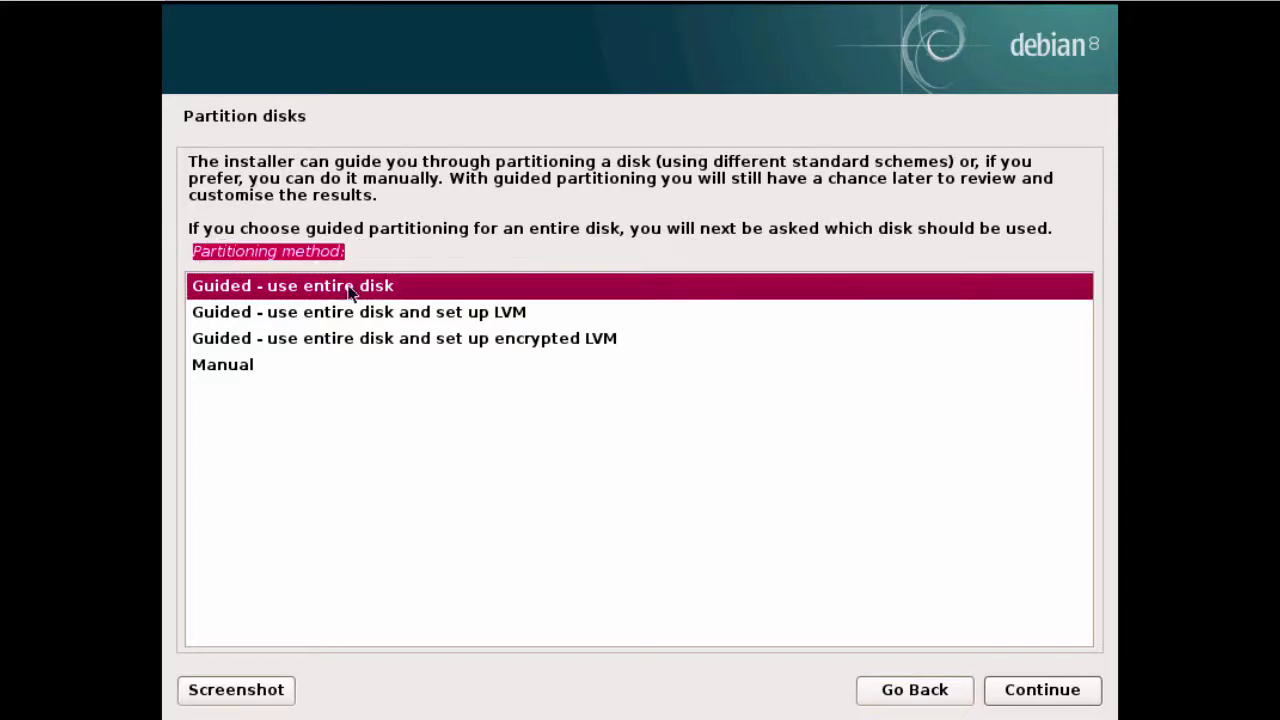
left_click(350, 290)
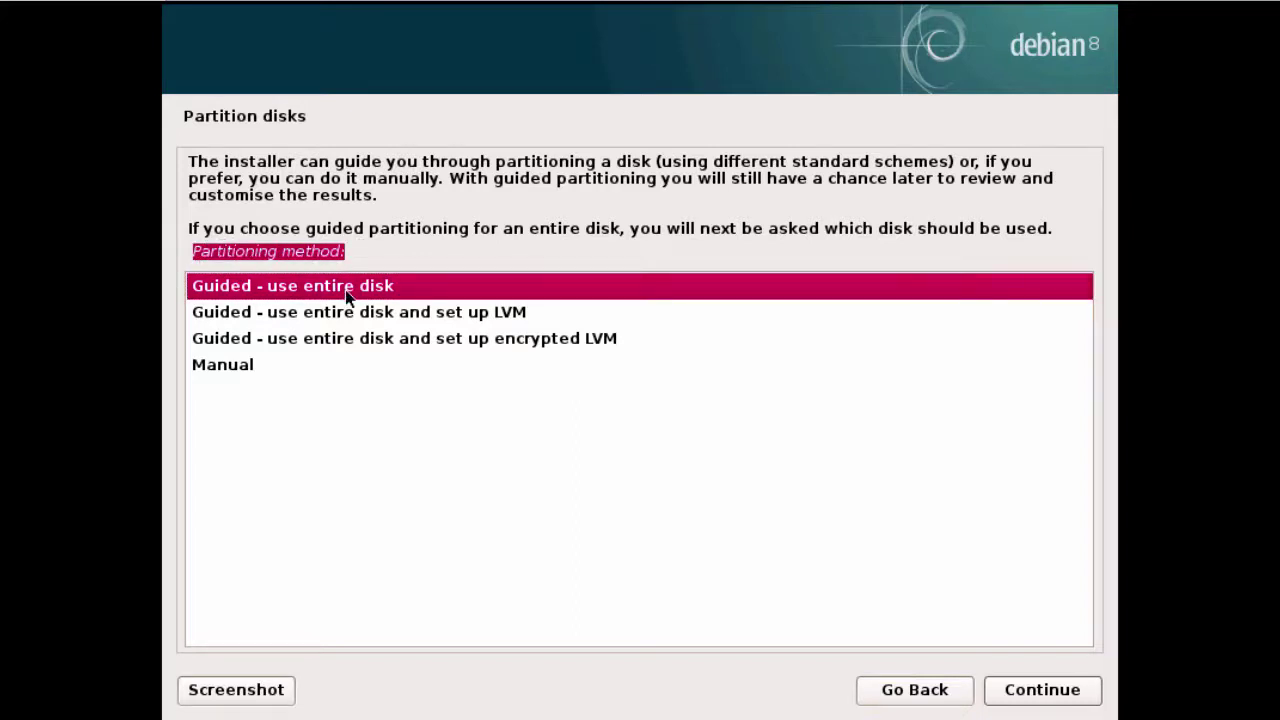
left_click(1052, 703)
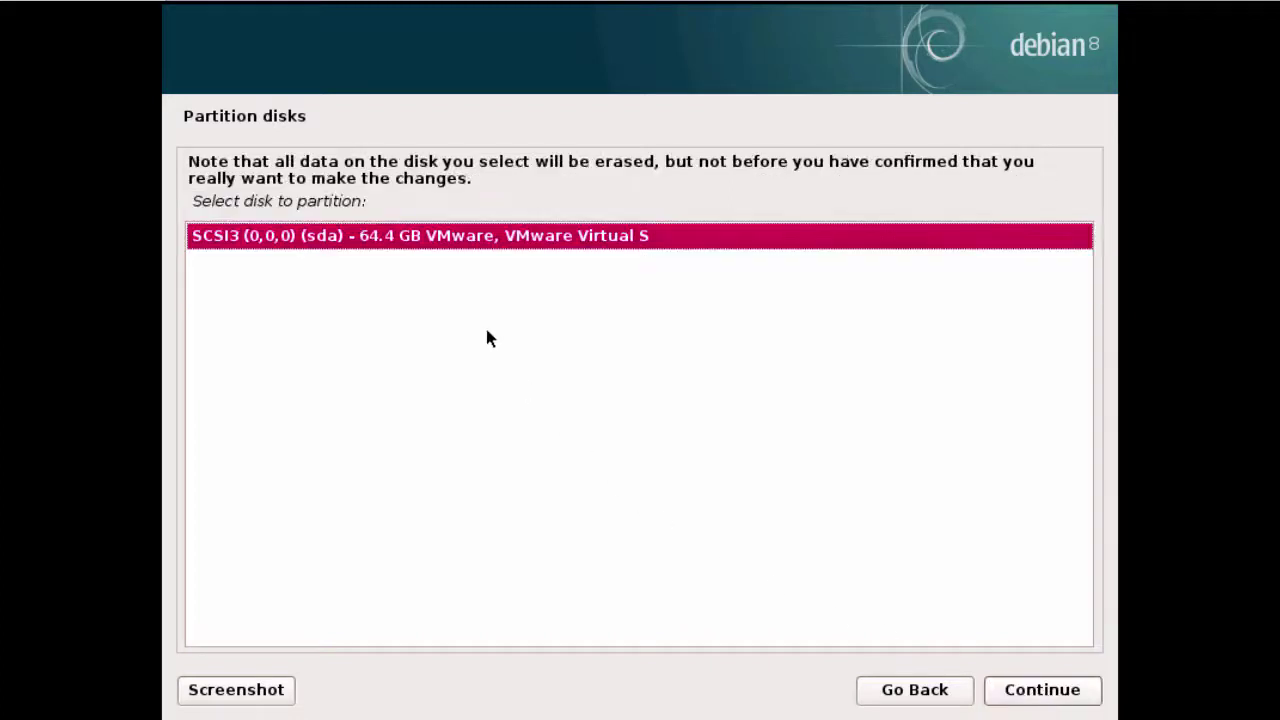
left_click(1036, 690)
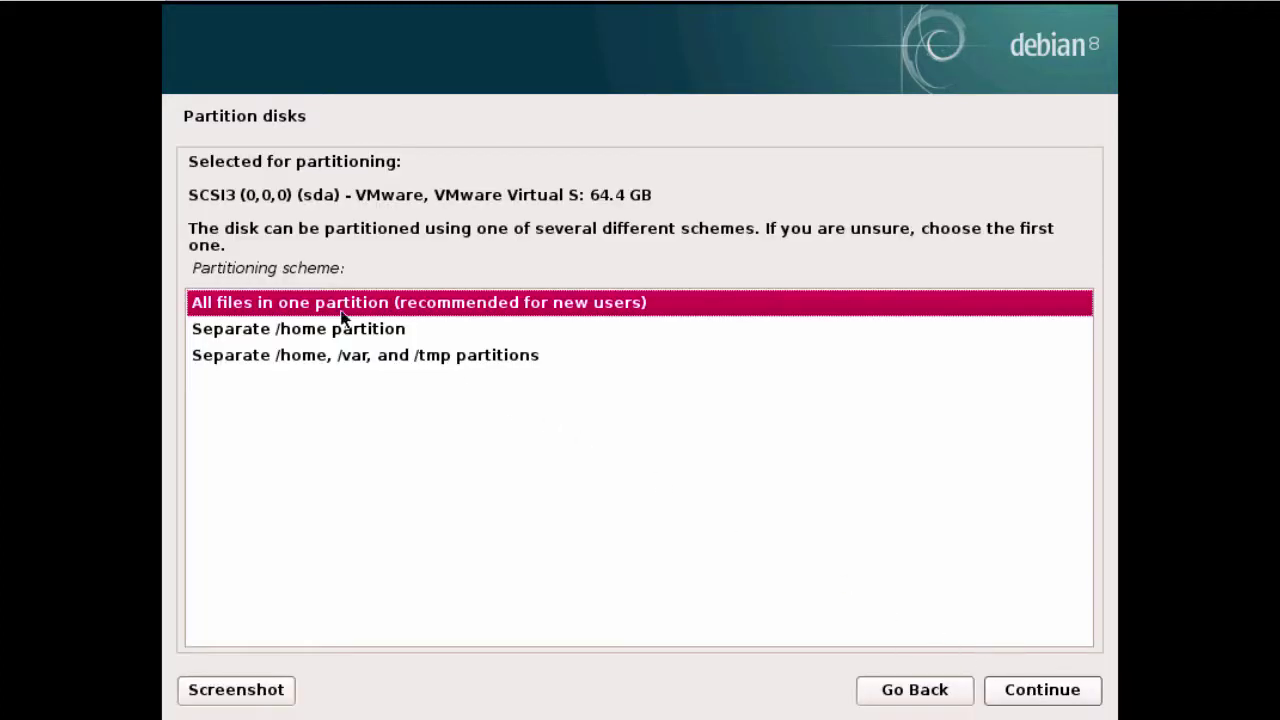
Use the separate /home partition scheme, finish partitioning, and write the changes to disk
left_click_drag(191, 268, 358, 270)
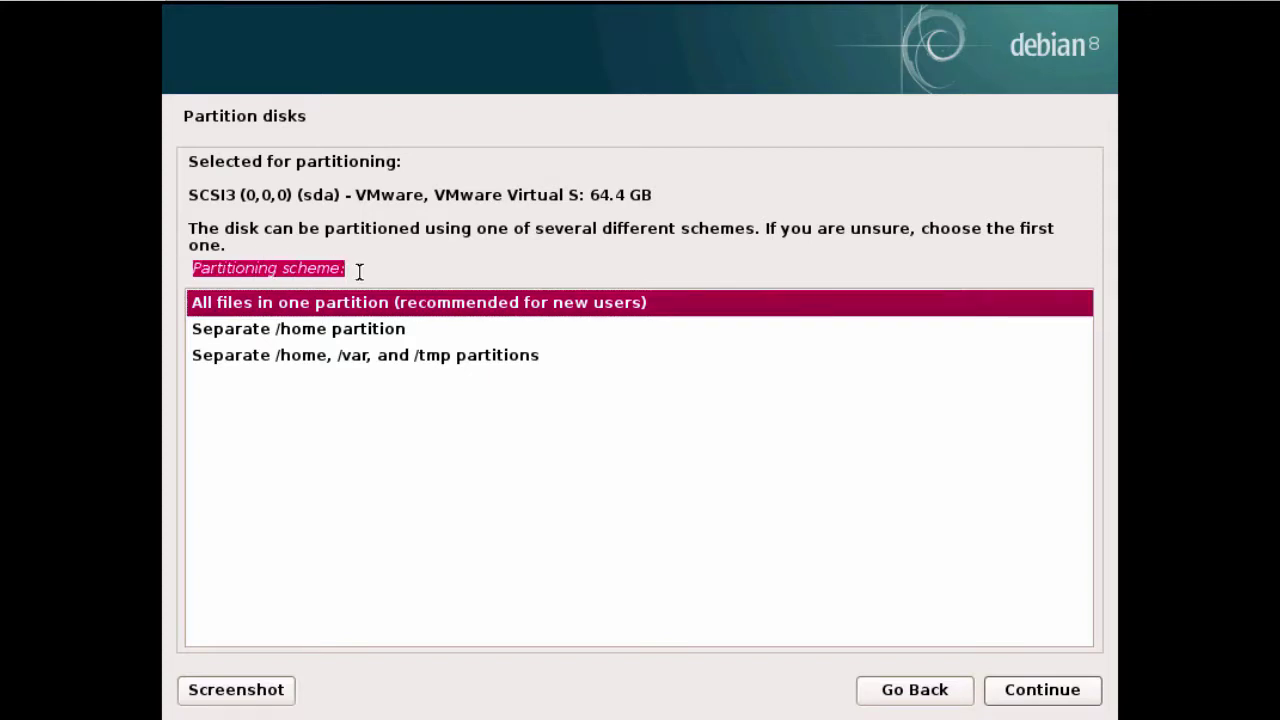
left_click(357, 328)
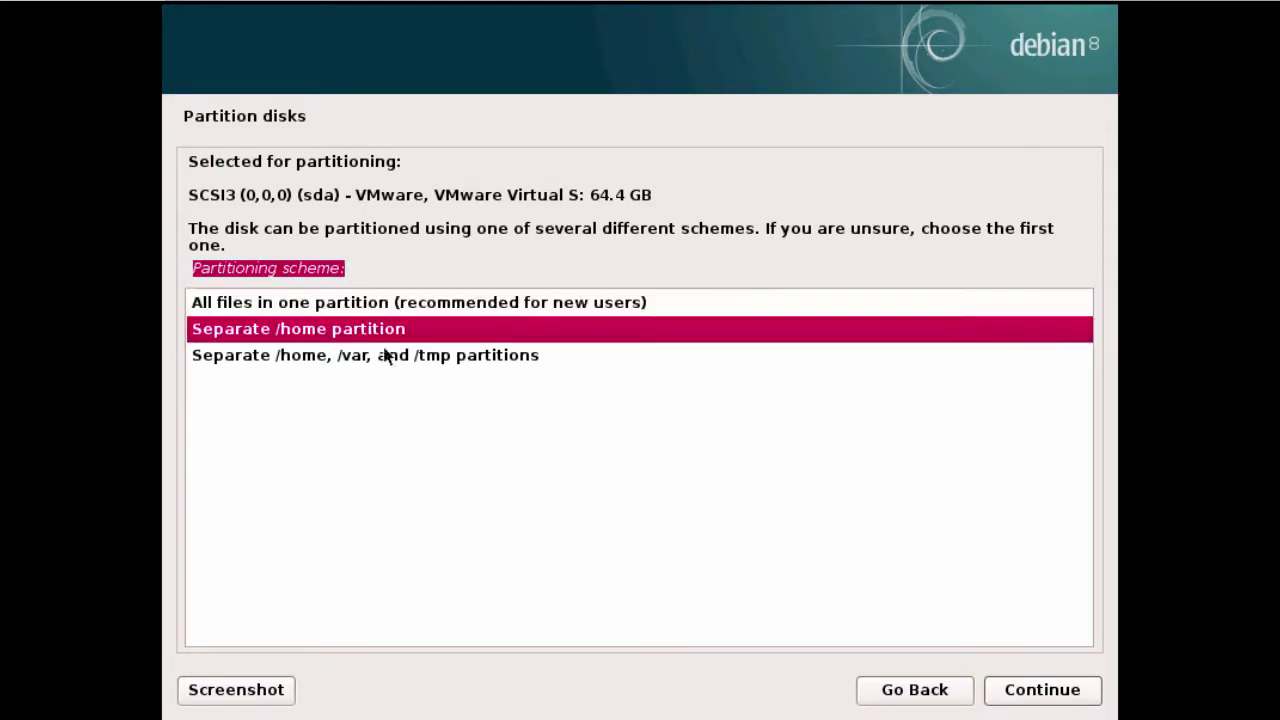
left_click(1040, 692)
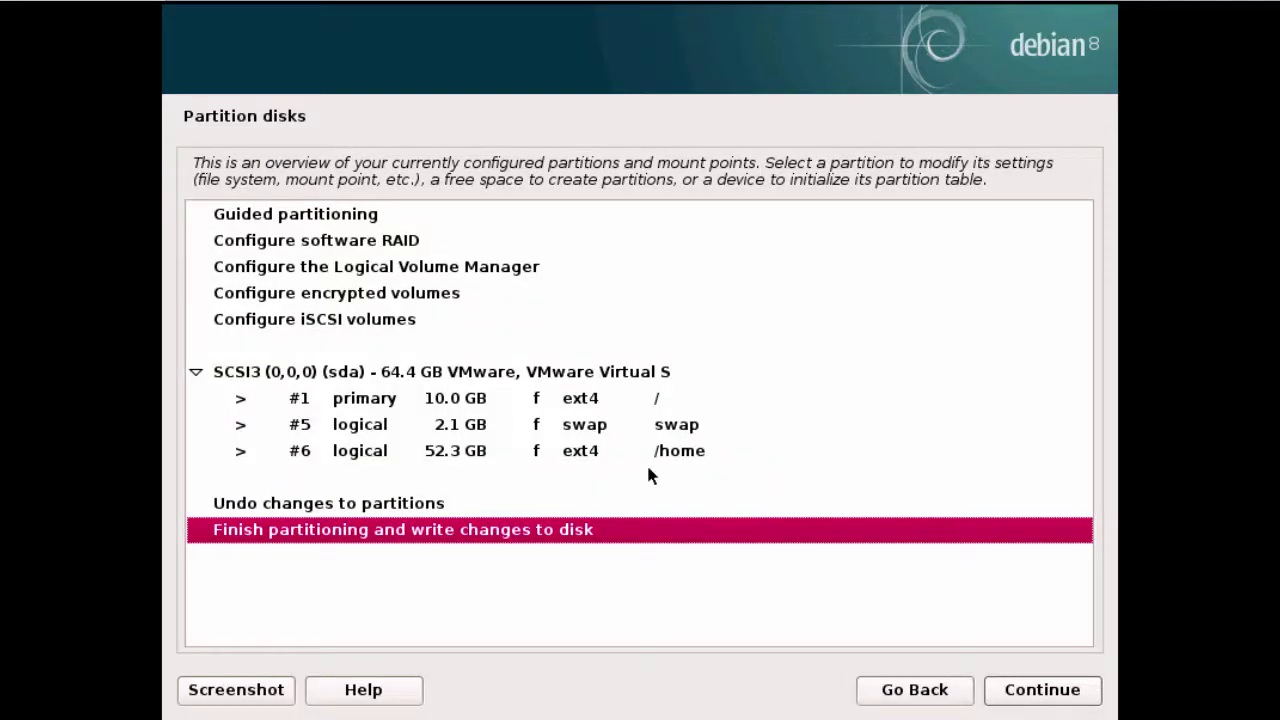
left_click(1042, 692)
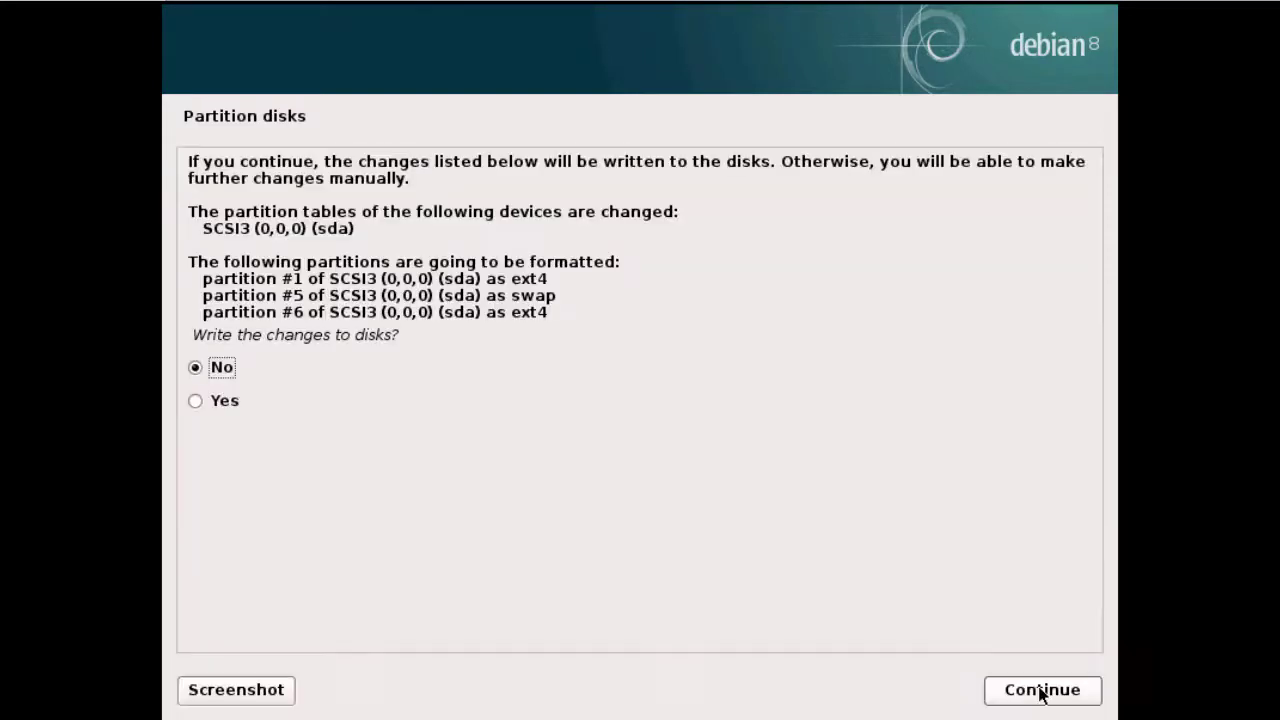
left_click_drag(193, 336, 430, 343)
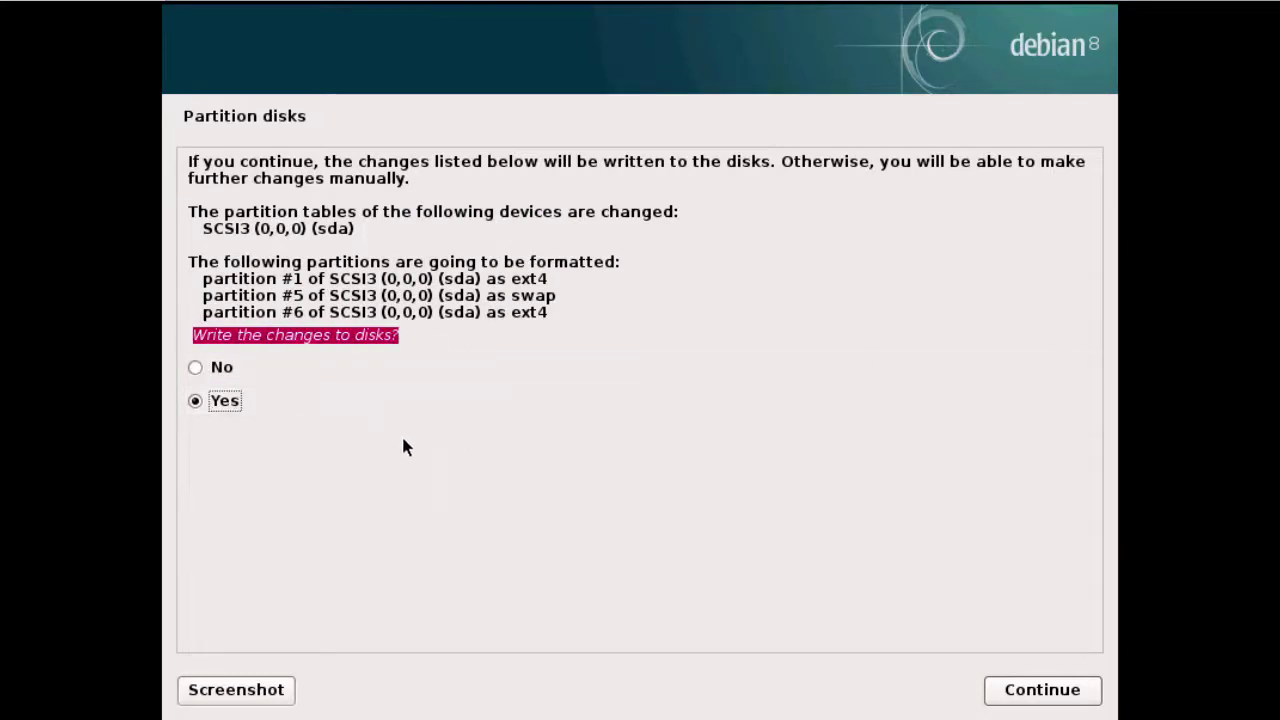
left_click(1022, 690)
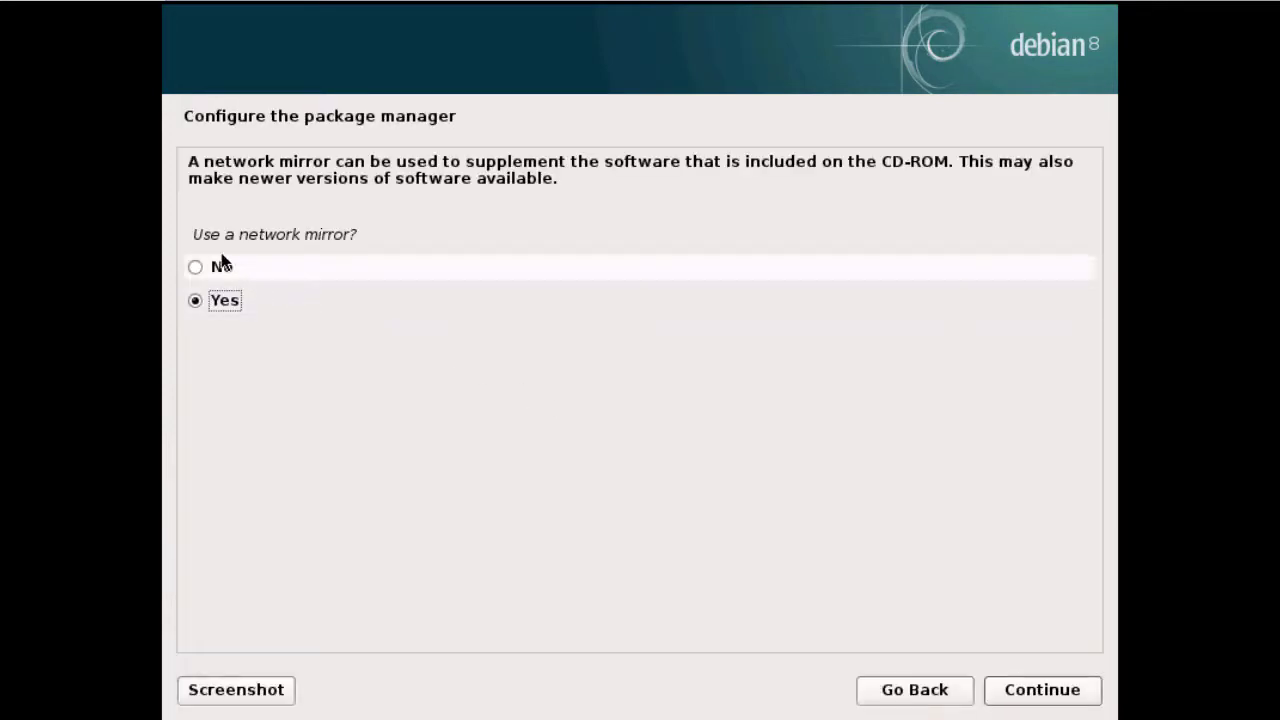
Keep the network mirror, choose Ireland and ftp.ie.debian.org, and leave the HTTP proxy blank
left_click_drag(191, 232, 417, 240)
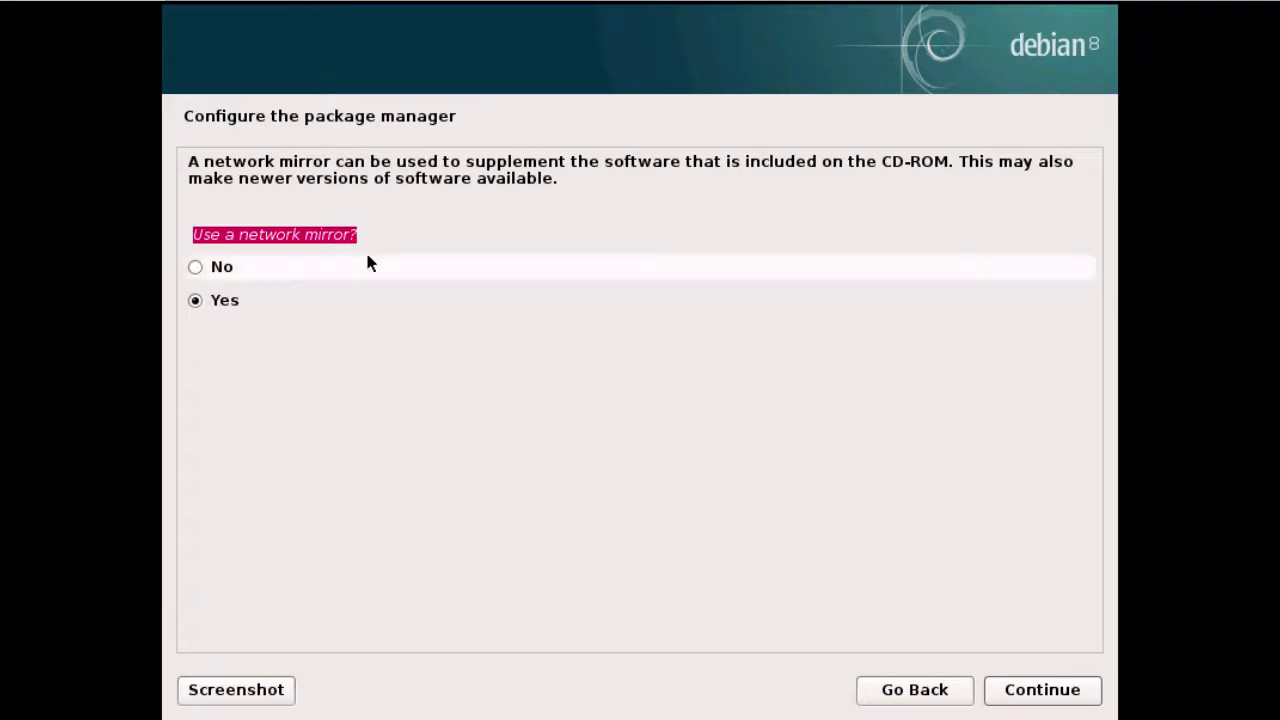
left_click(226, 302)
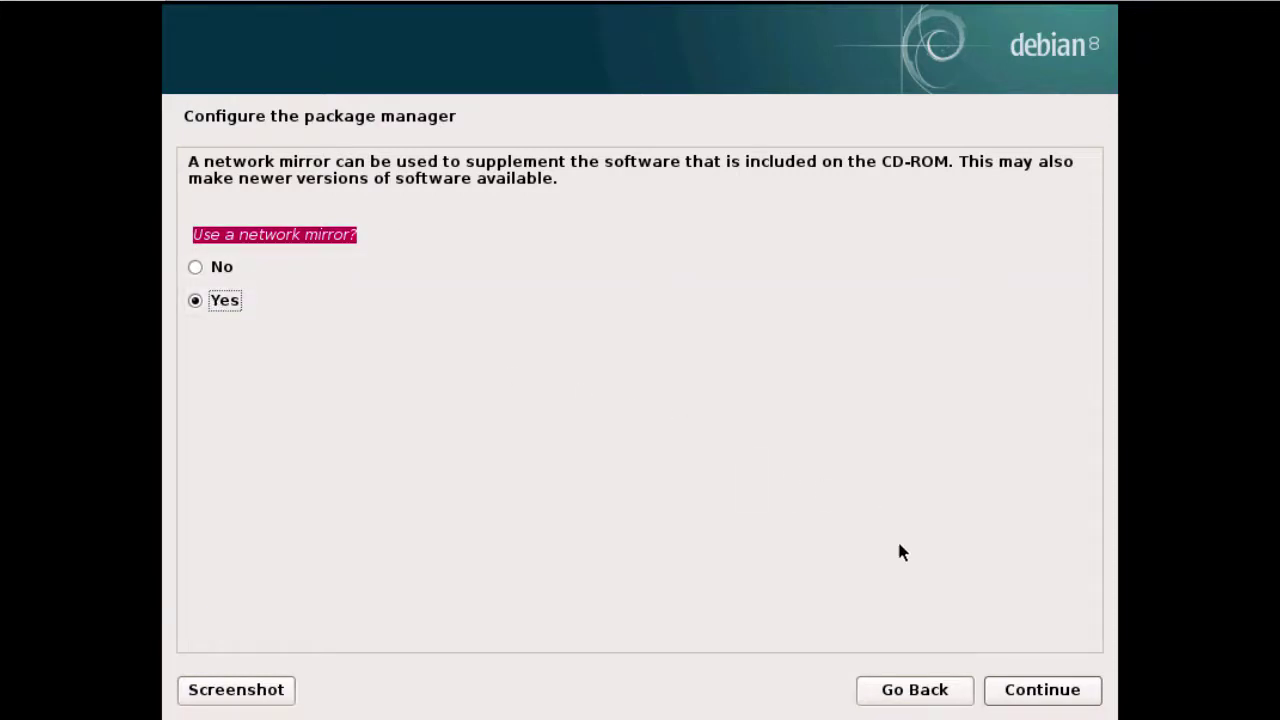
left_click(1036, 692)
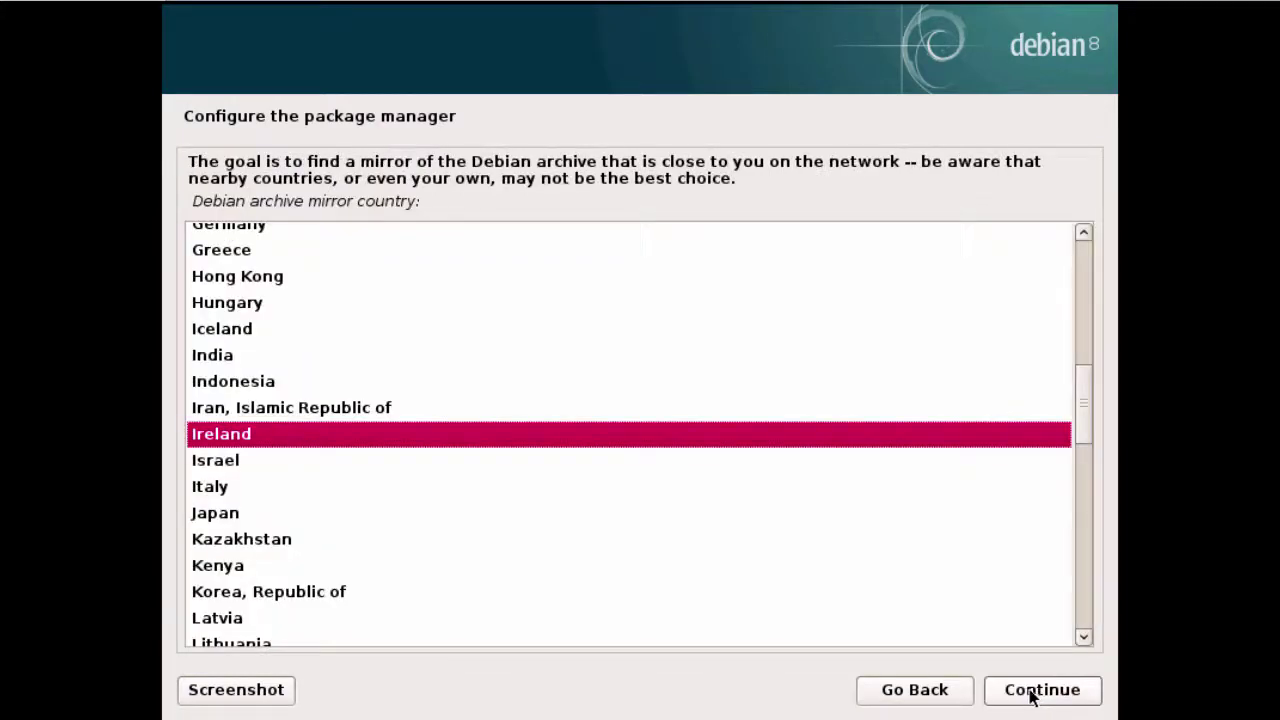
left_click_drag(194, 201, 407, 220)
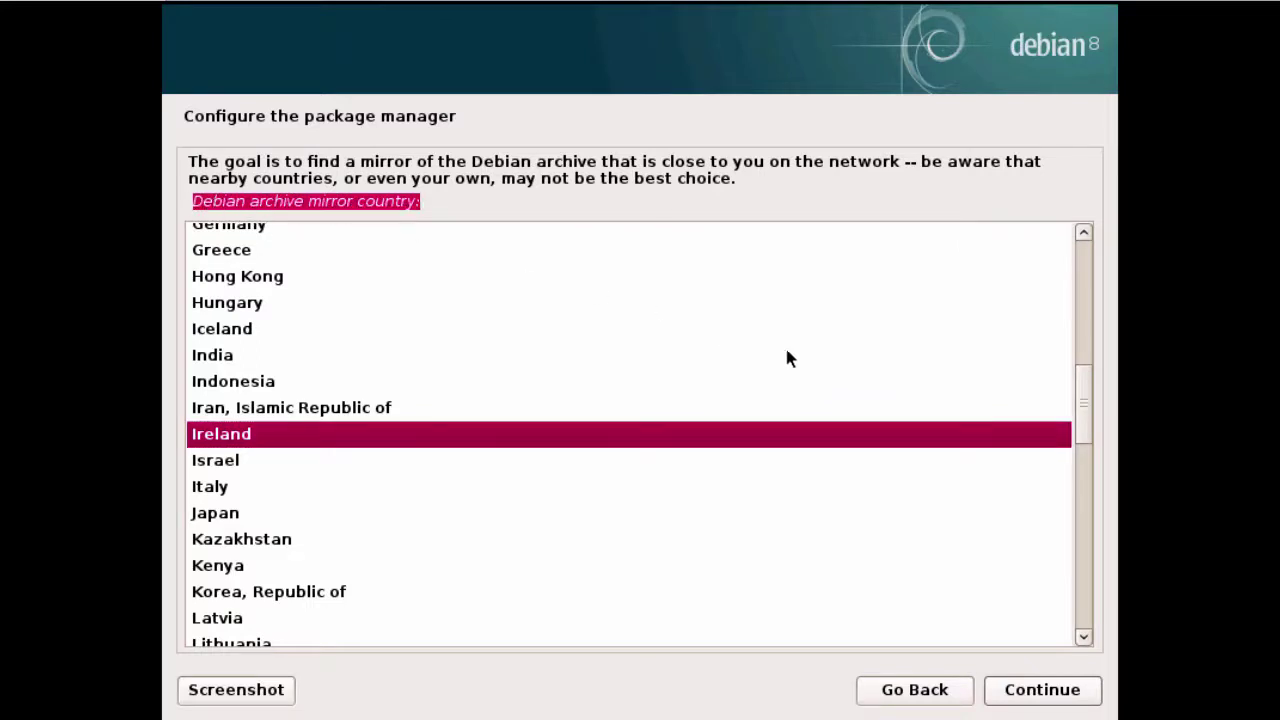
mouse_move(1084, 417)
left_mouse_down()
mouse_move(1080, 366)
mouse_move(1071, 438)
left_mouse_up()
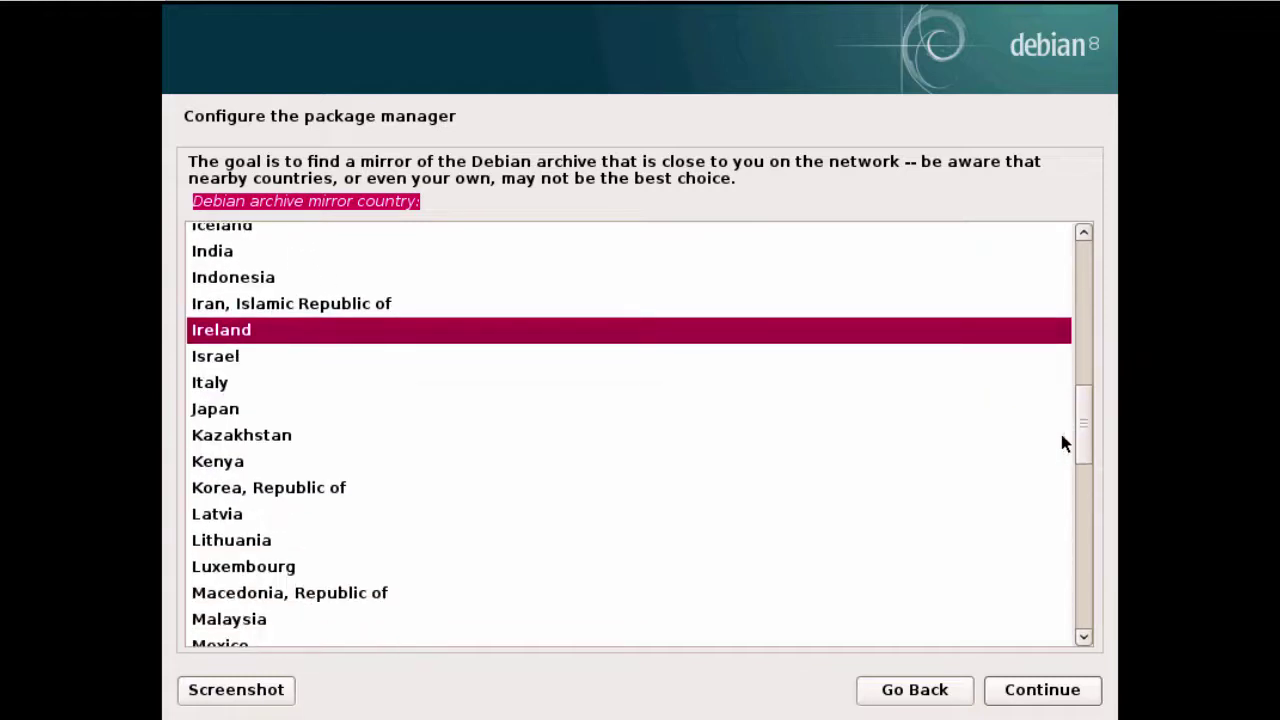
left_click(363, 338)
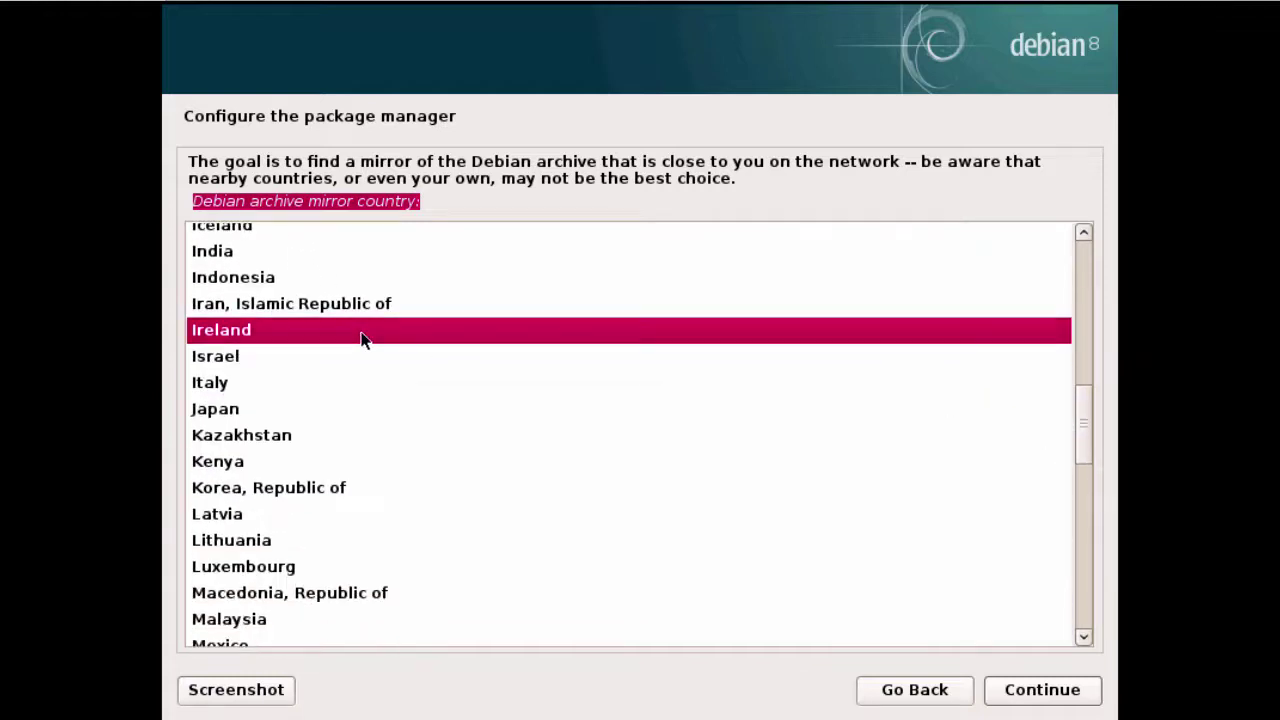
left_click(1018, 690)
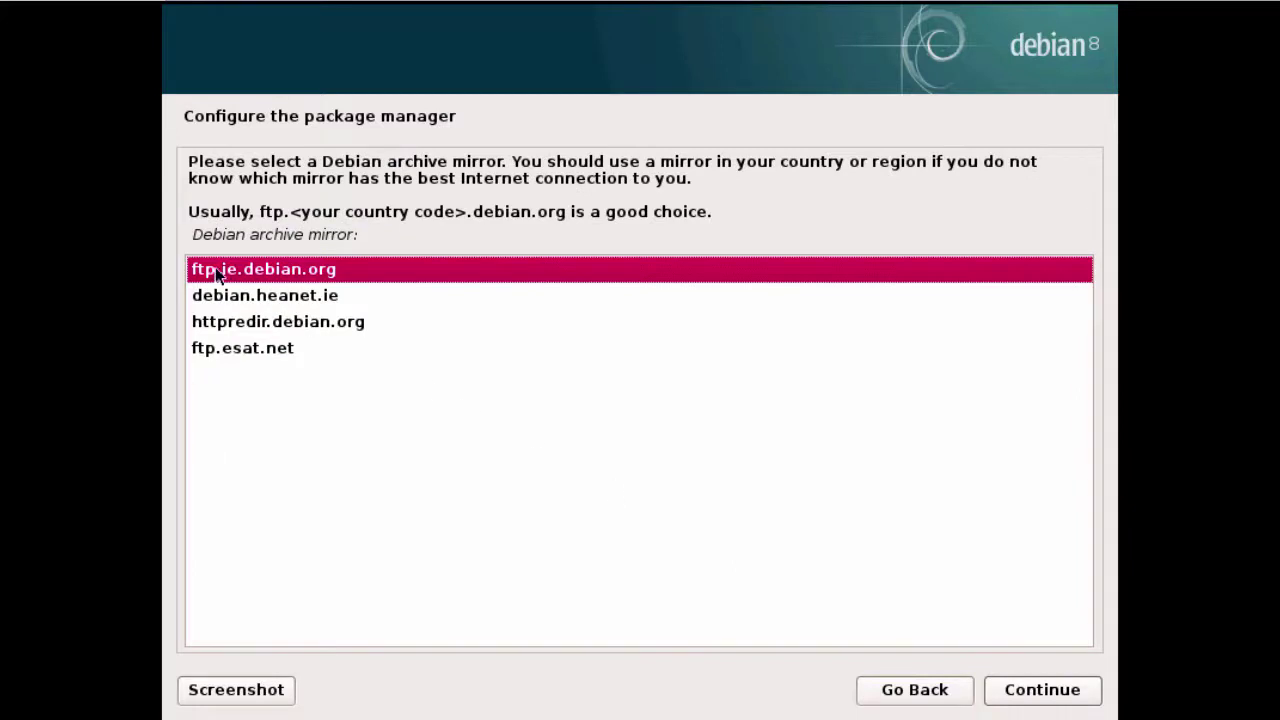
left_click_drag(197, 231, 388, 235)
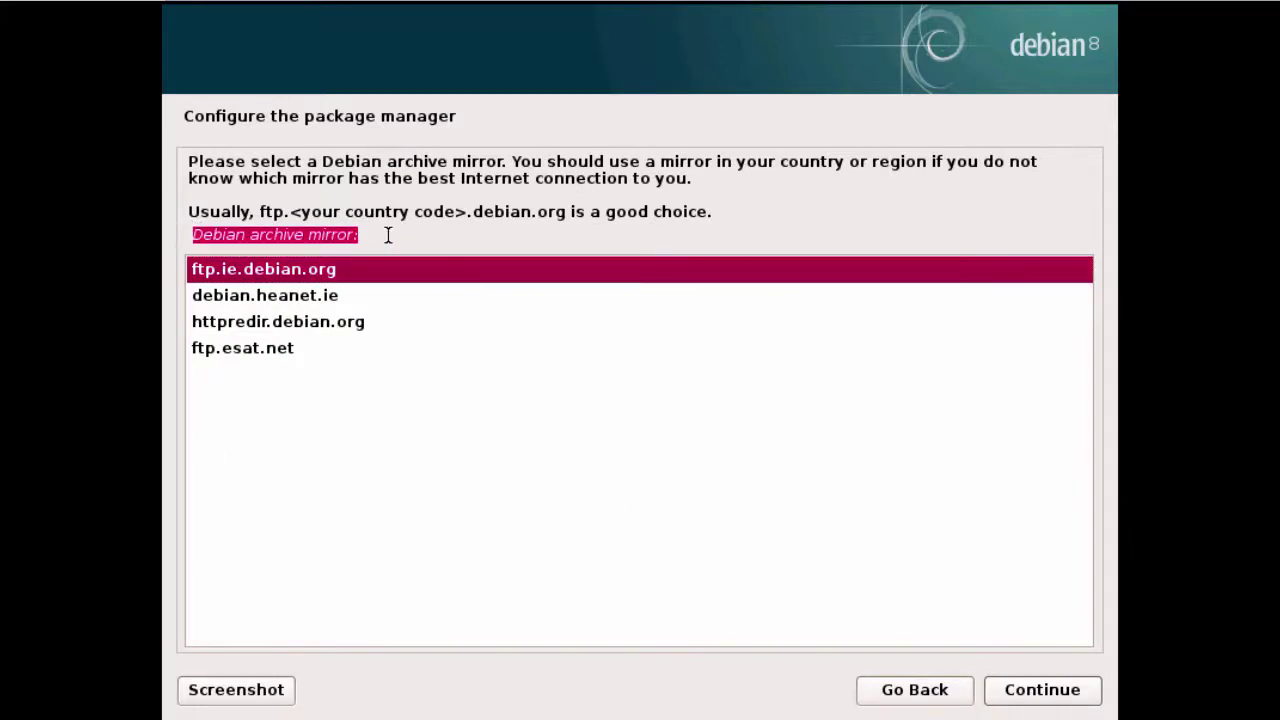
left_click(281, 276)
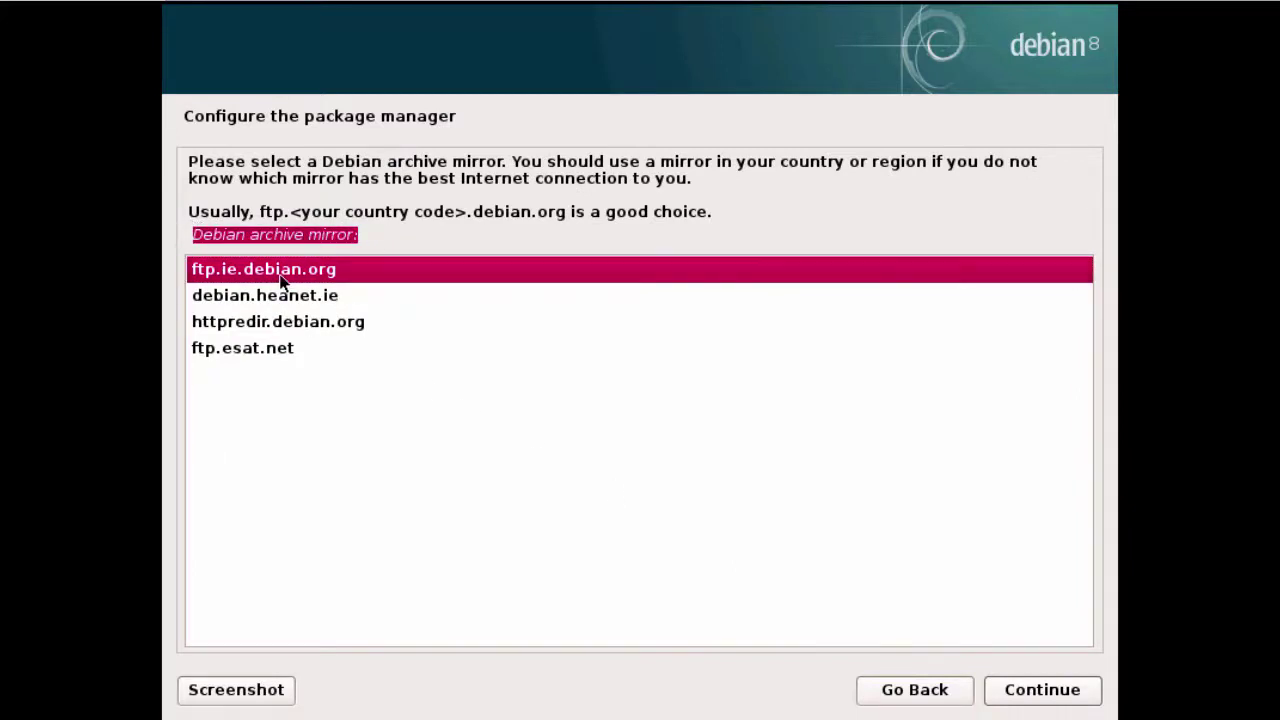
left_click(1020, 695)
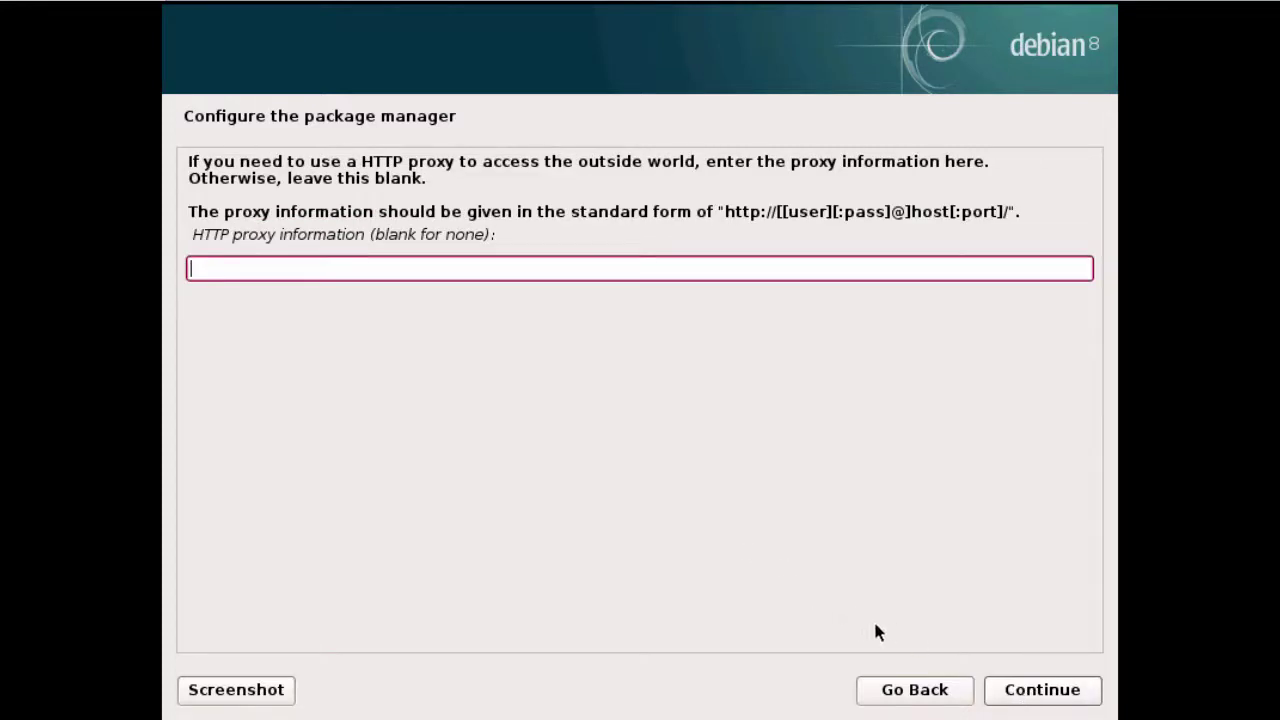
left_click(1012, 692)
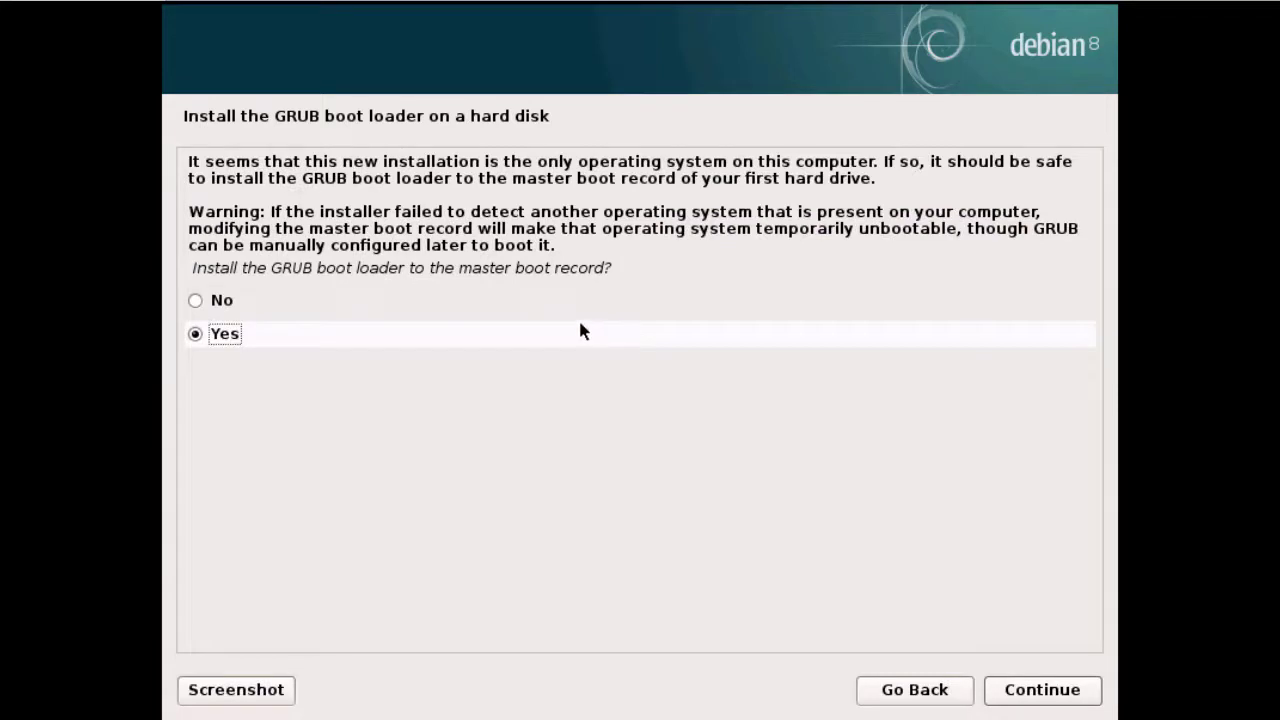
Accept installing GRUB to the master boot record, with /dev/sda as the boot device
left_click_drag(192, 270, 671, 274)
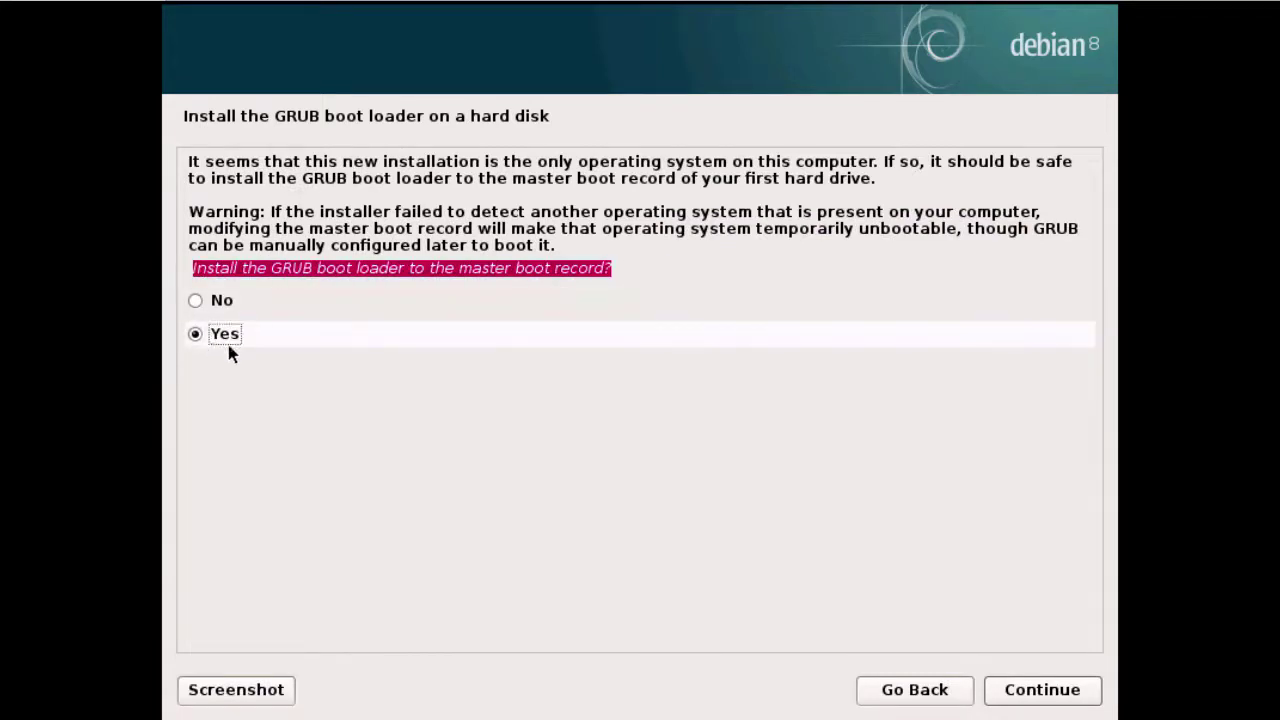
left_click(1040, 690)
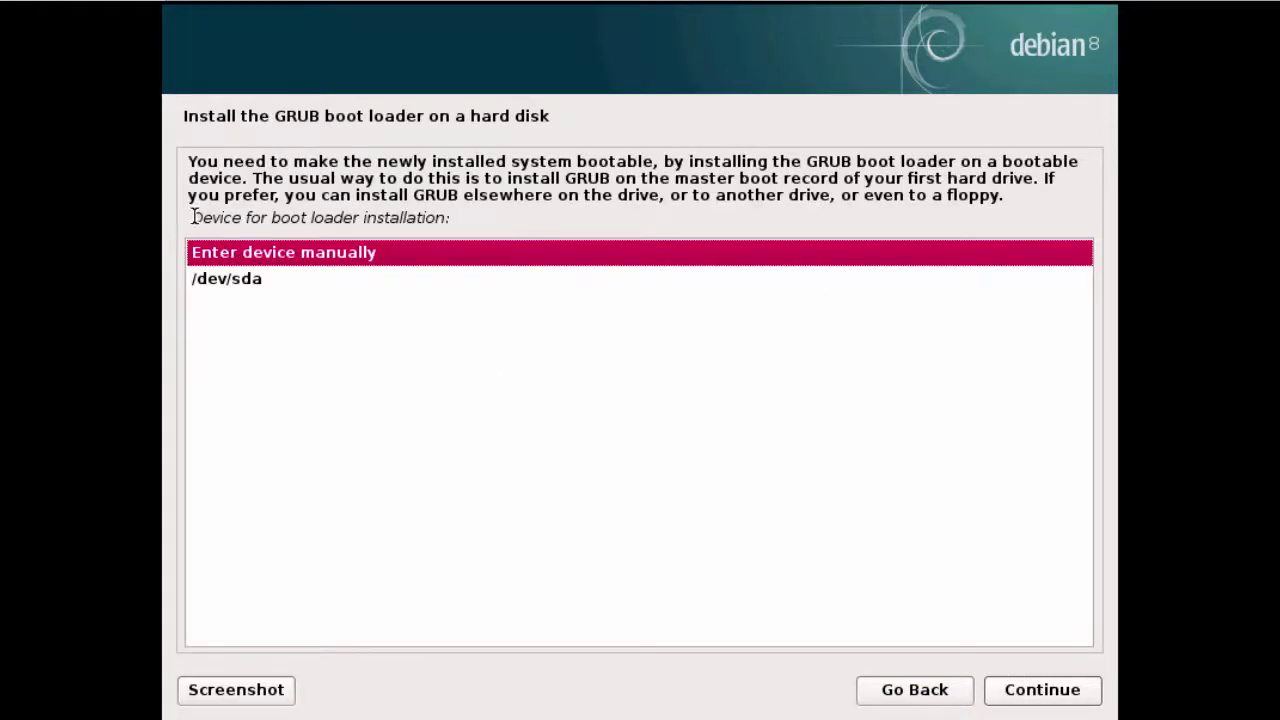
left_click_drag(190, 217, 514, 246)
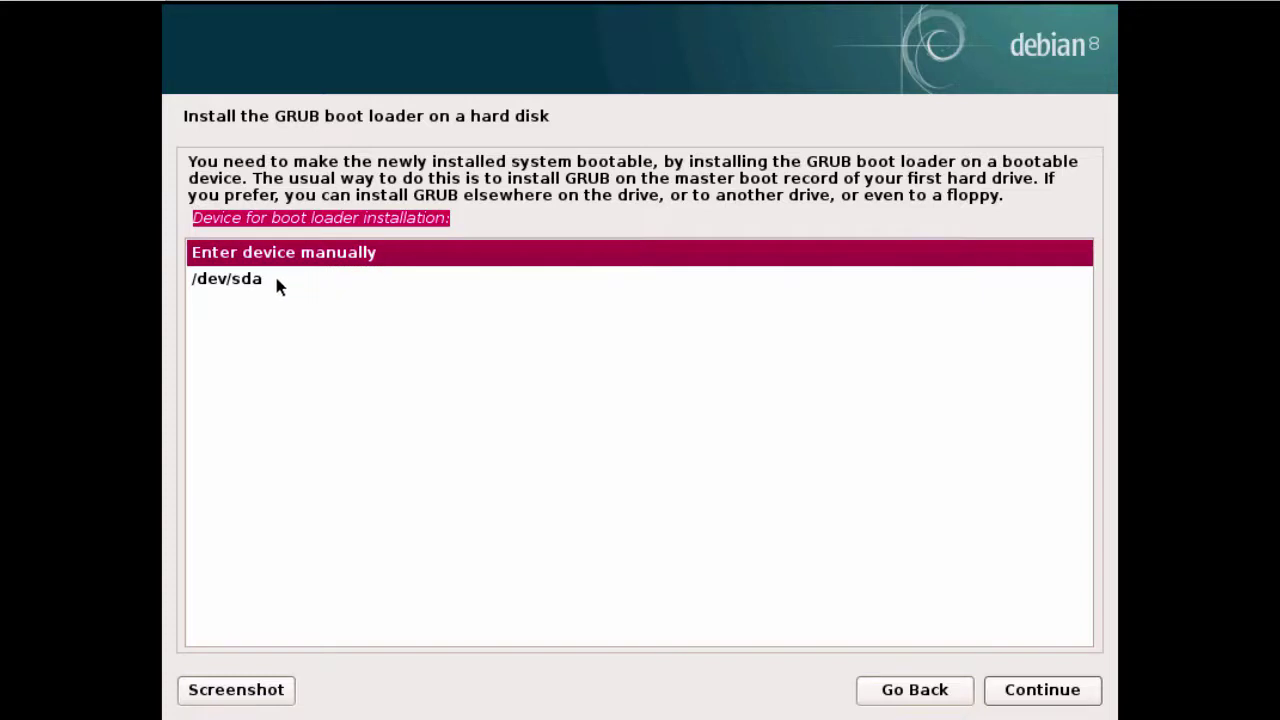
left_click(249, 284)
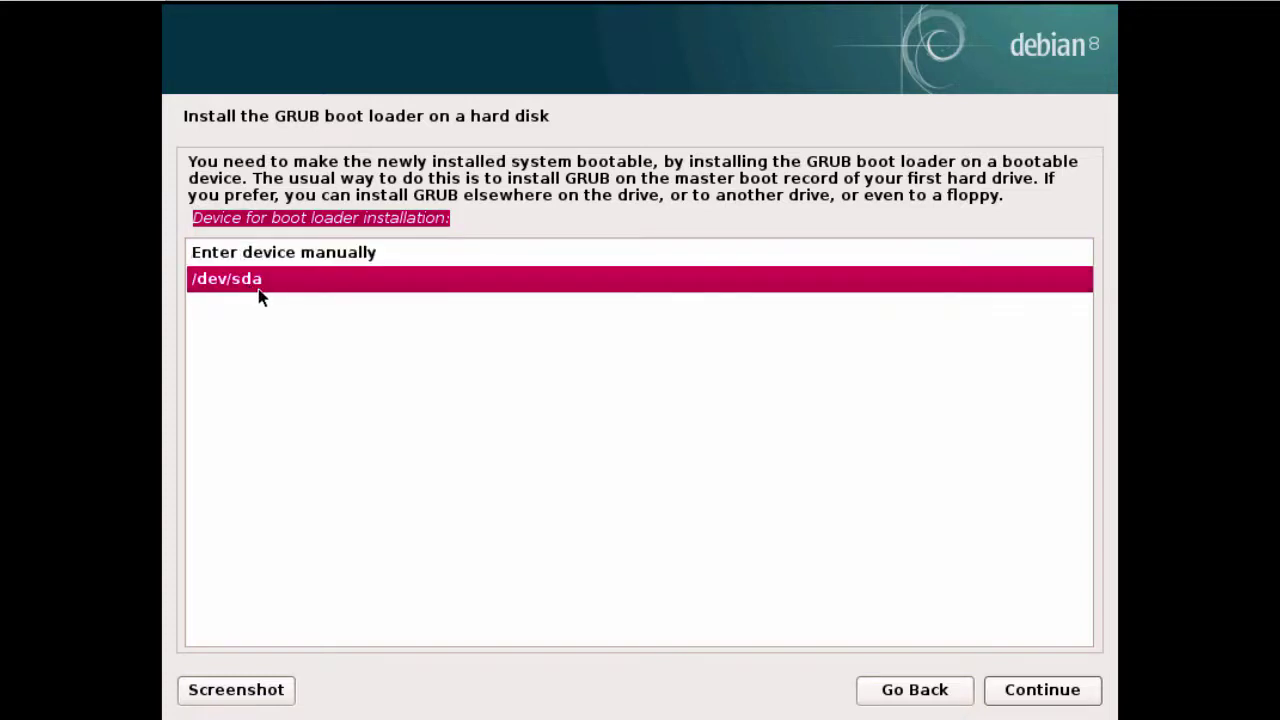
left_click(1048, 689)
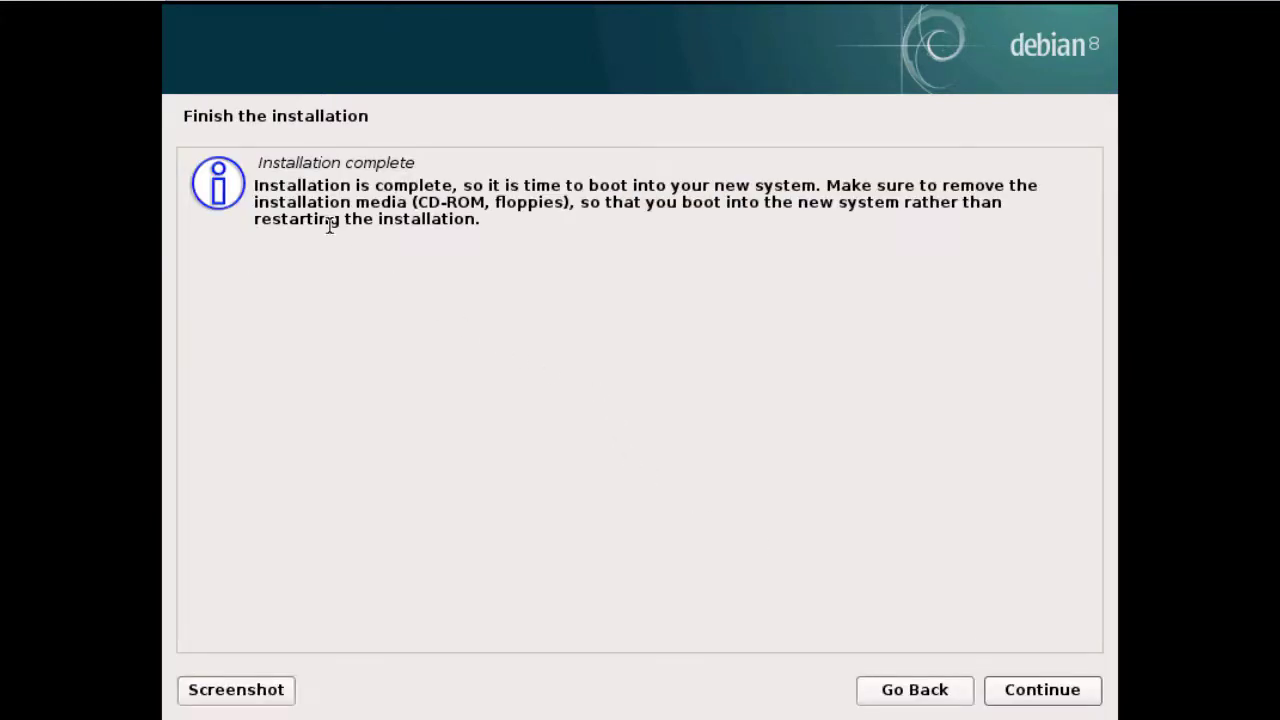
Confirm the Installation complete screen so the guest reboots into Debian 8
left_click_drag(258, 161, 478, 170)
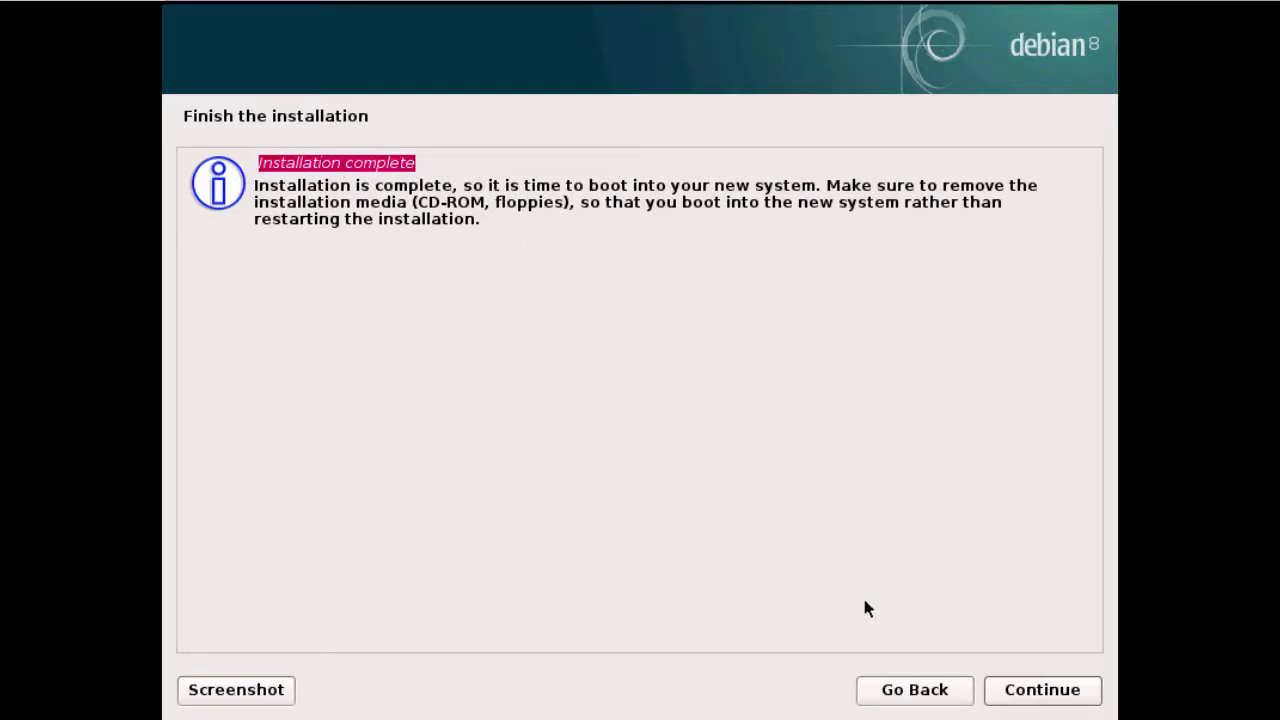
left_click(1040, 690)
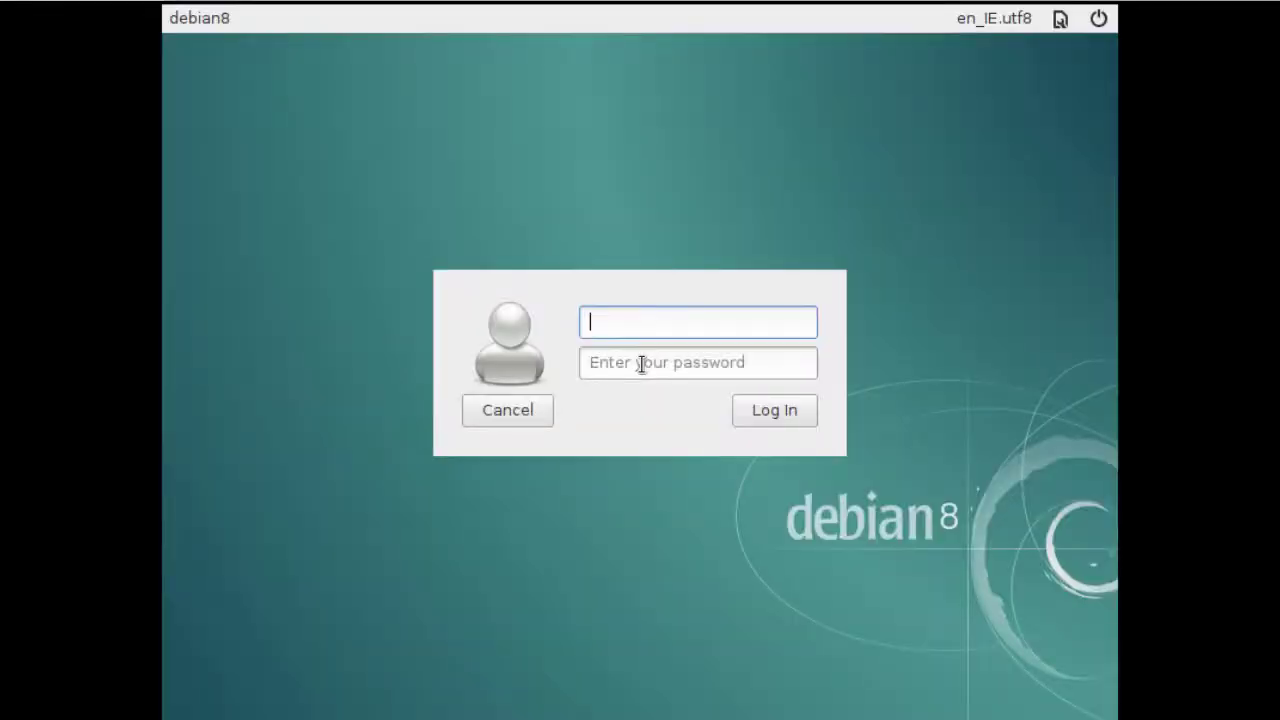
Log in to the guest as root with the account password
type("root")
left_click(641, 364)
type("•••••")
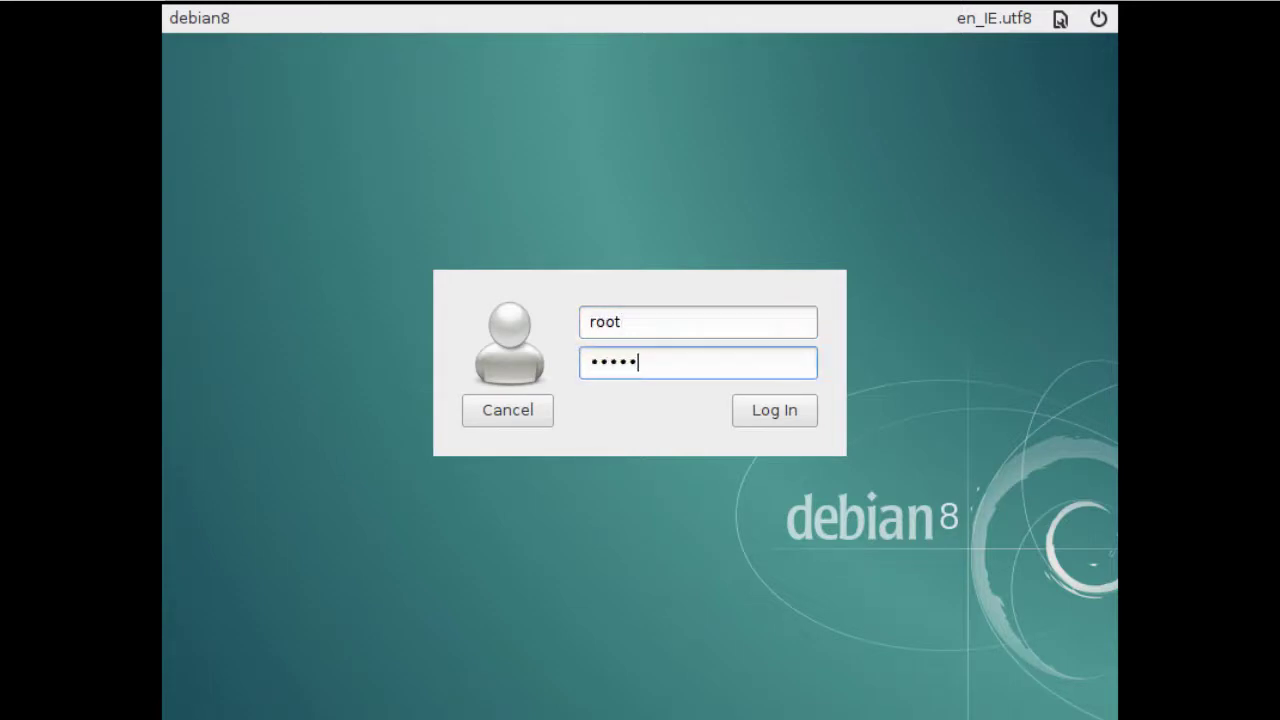
type("••")
left_click(772, 412)
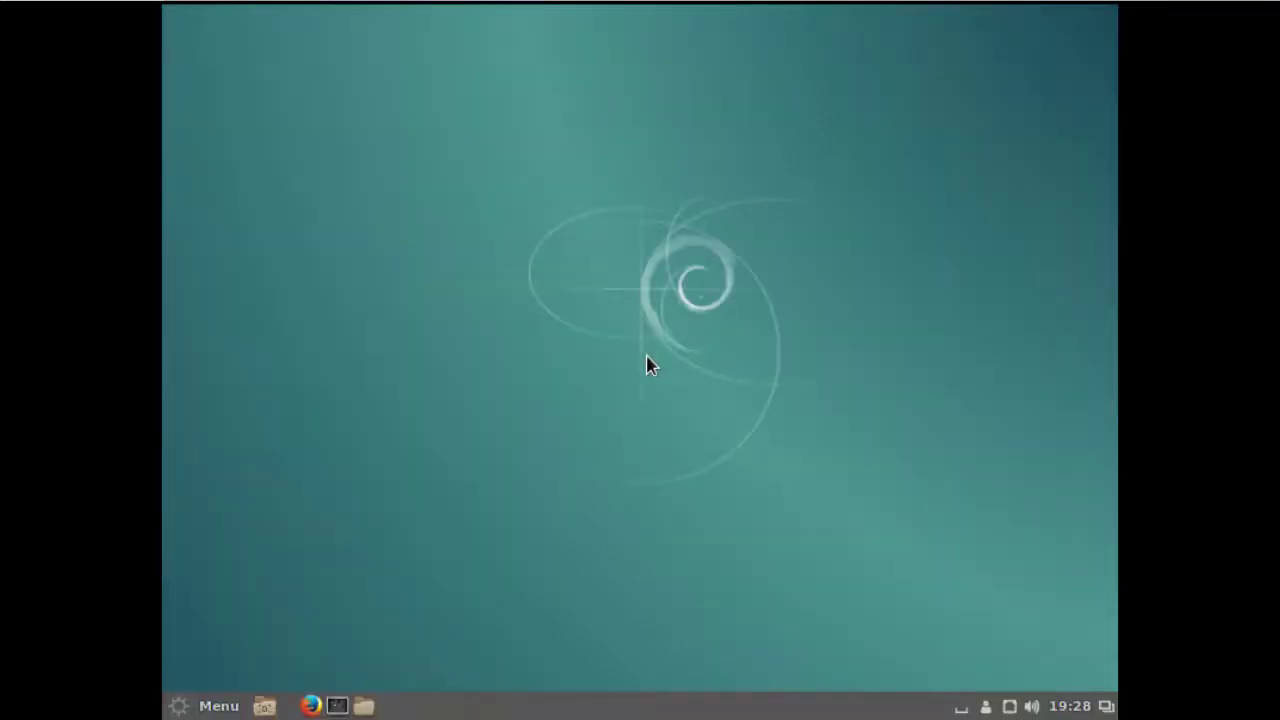
Open the Cinnamon application menu and close it again
left_click(216, 706)
mouse_move(371, 106)
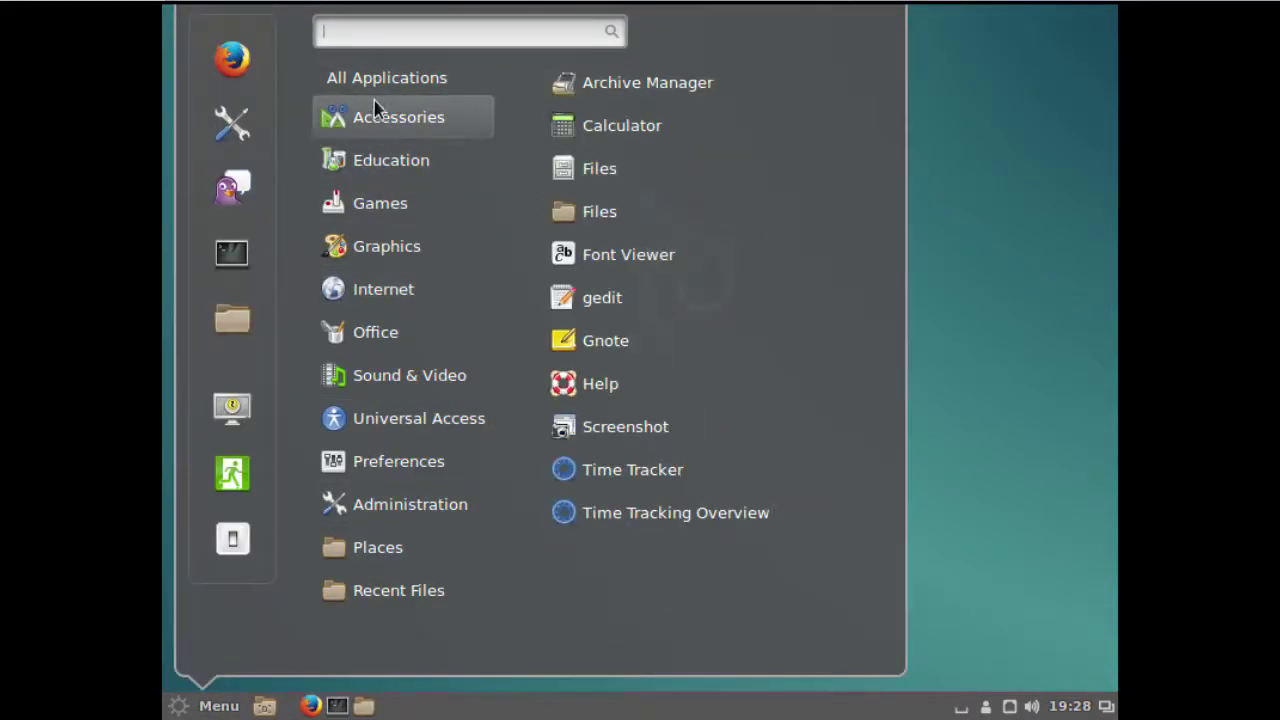
left_click(981, 430)
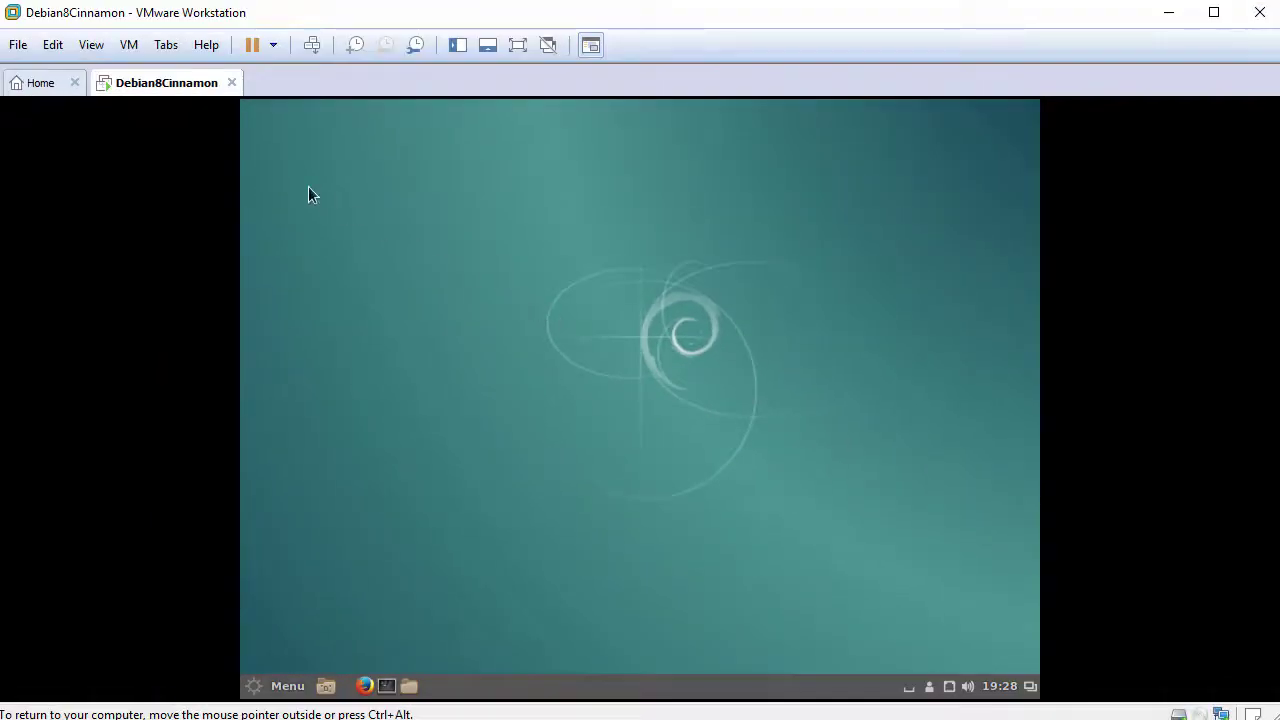
Apply View > Fit Guest Now, then open the guest's Home folder in Files
left_click(93, 45)
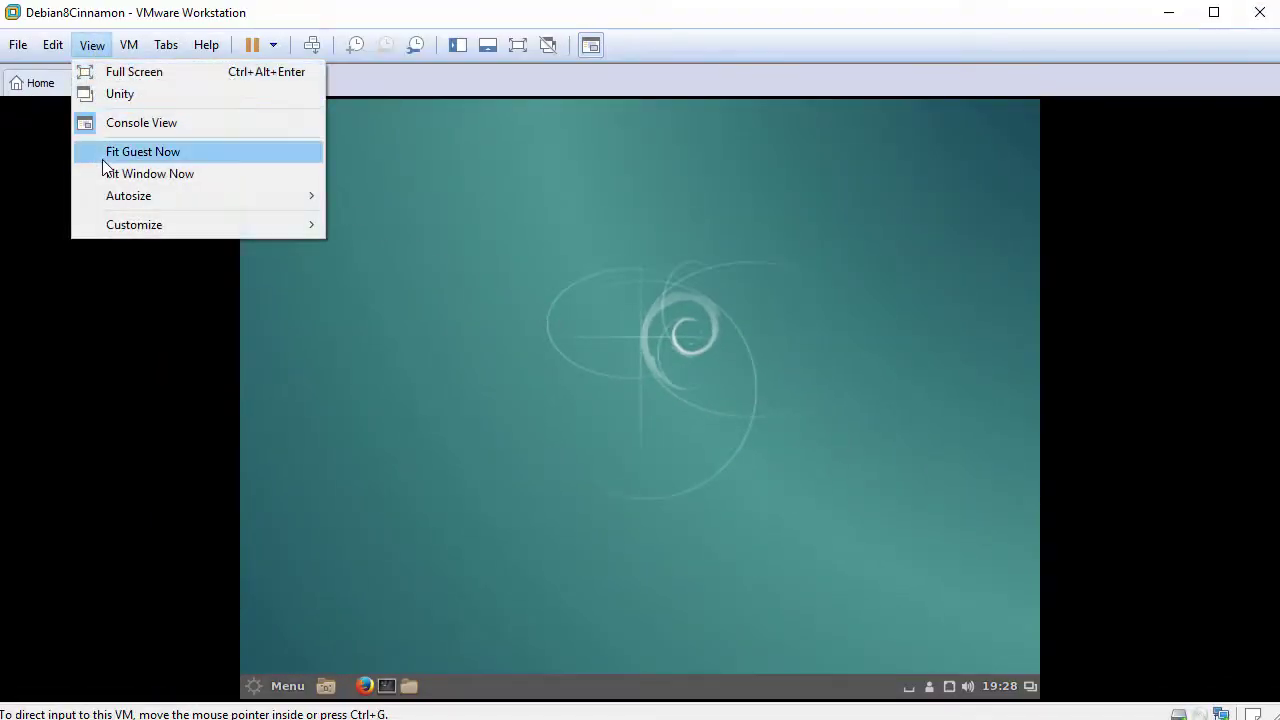
left_click(200, 153)
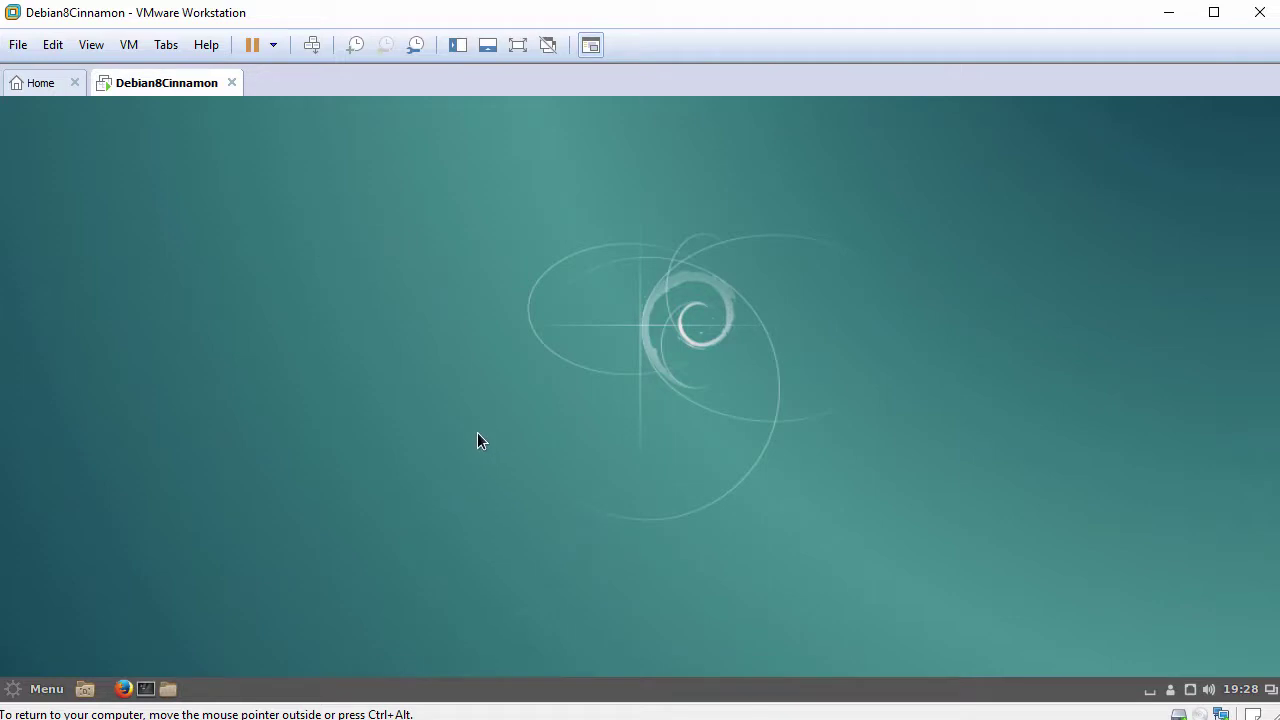
left_click(168, 689)
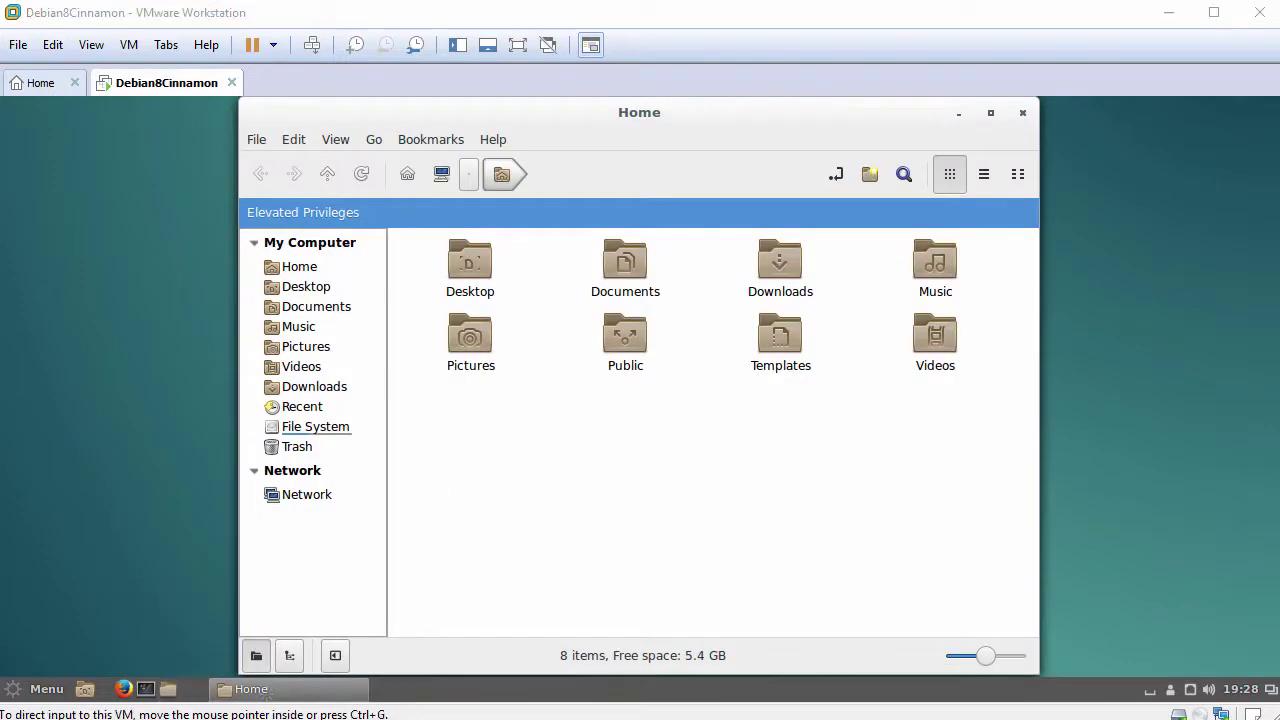
Drop Drag-Drop-File.txt from the host into the Home folder, then close the window
left_click_drag(263, 497, 614, 428)
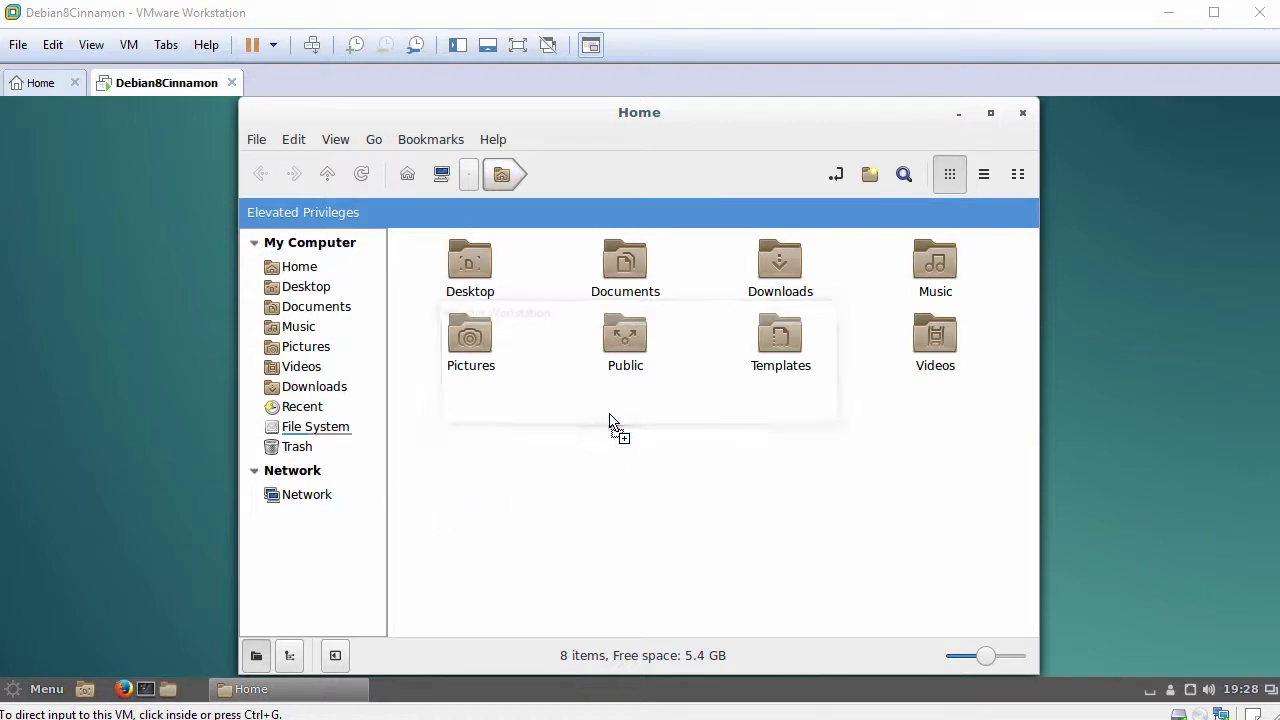
left_click(489, 481)
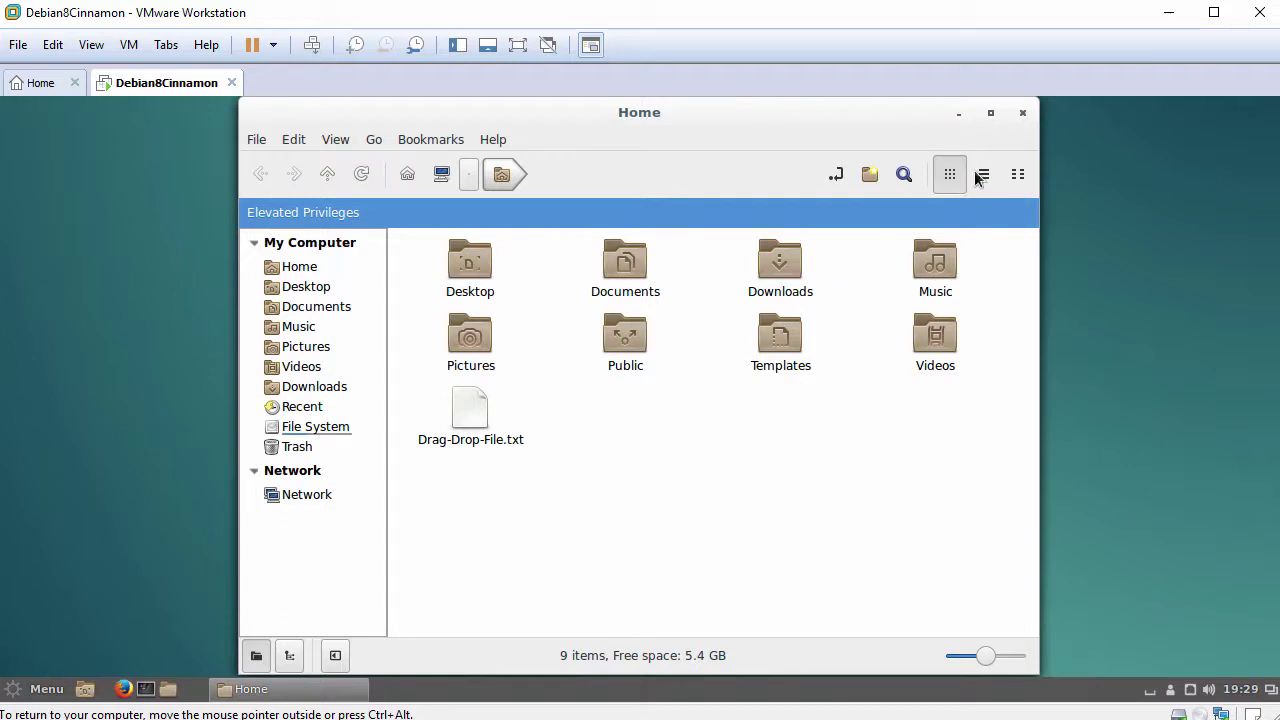
left_click(1022, 113)
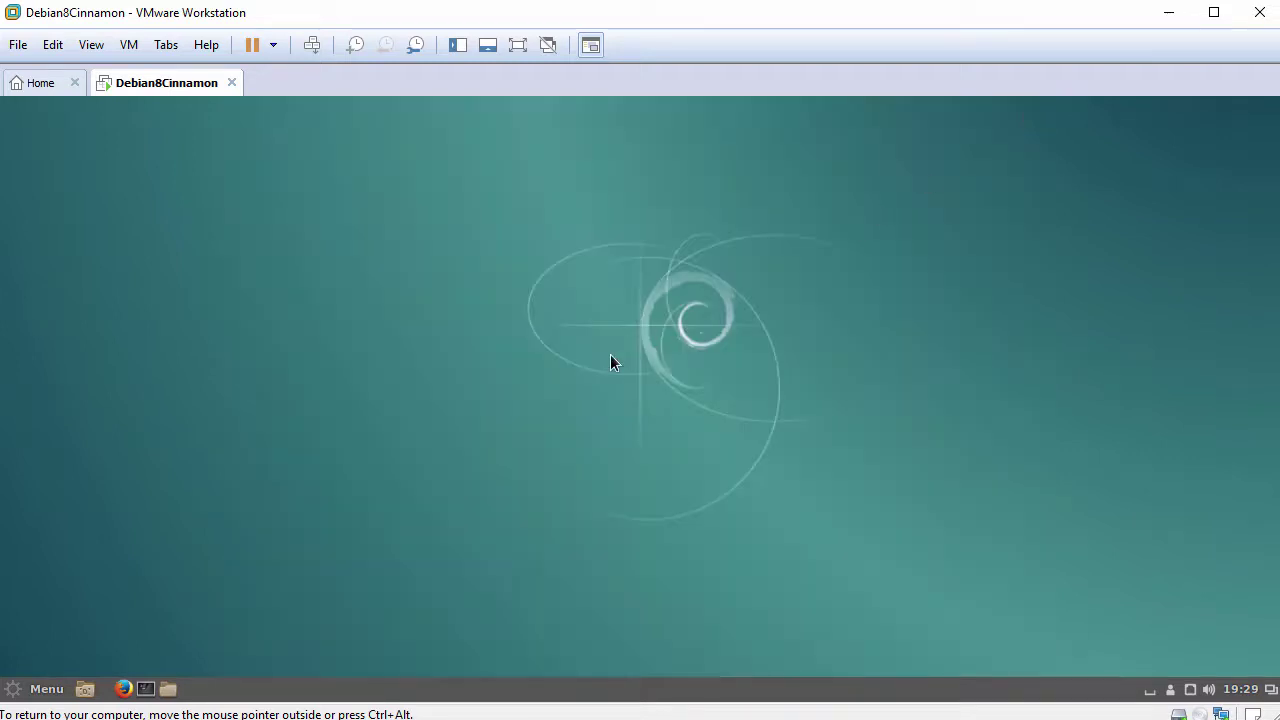
Launch Firefox in the guest and paste the host clipboard text into its address bar
left_click(124, 690)
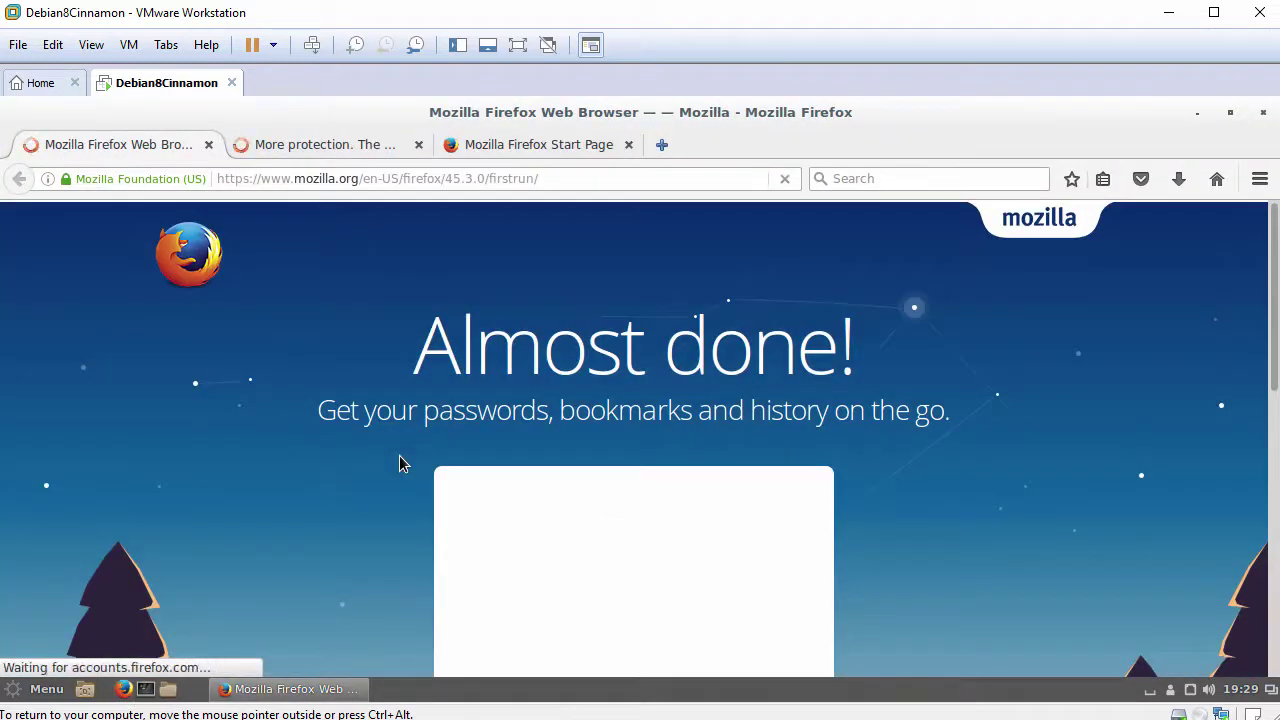
key("ctrl+alt")
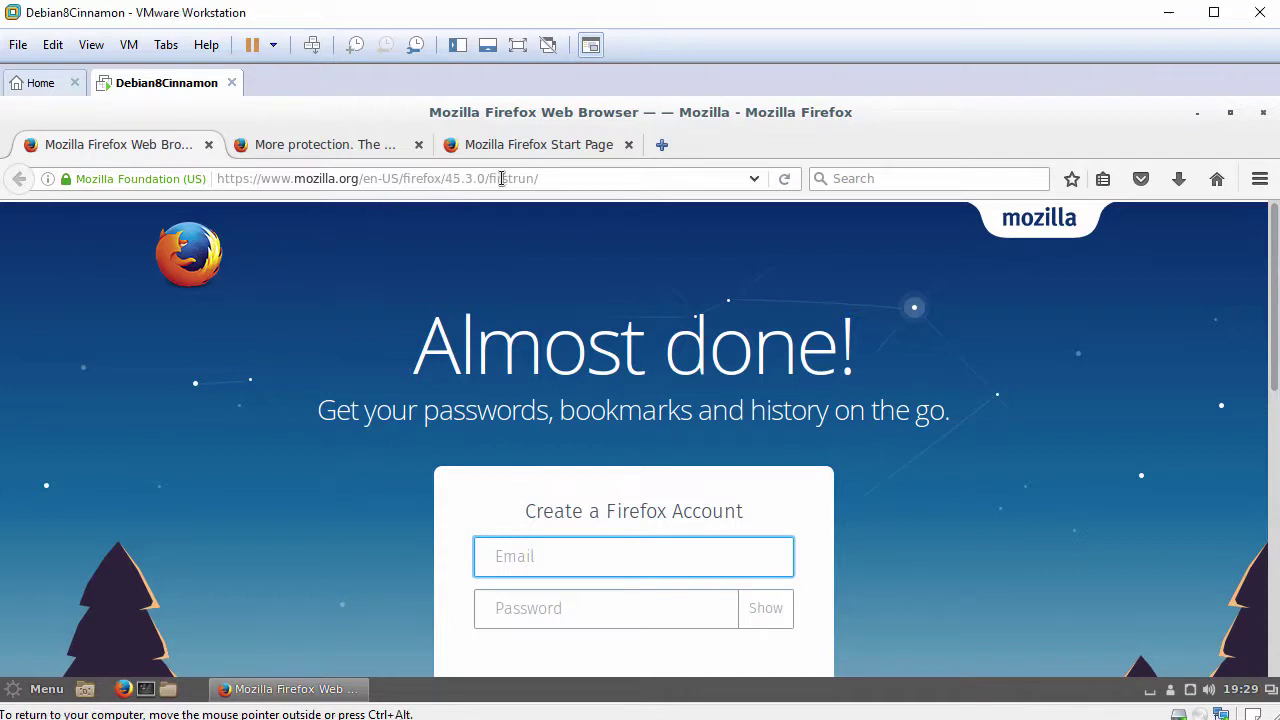
left_click(563, 177)
right_click(280, 178)
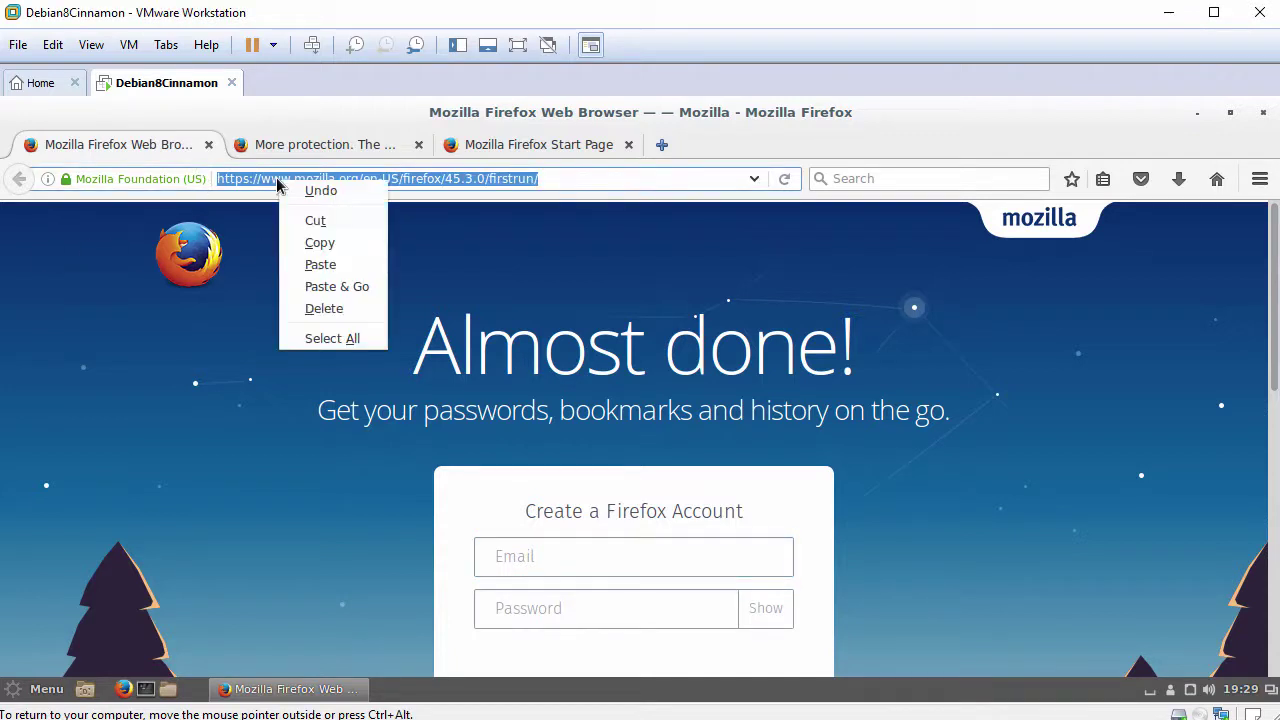
left_click(321, 264)
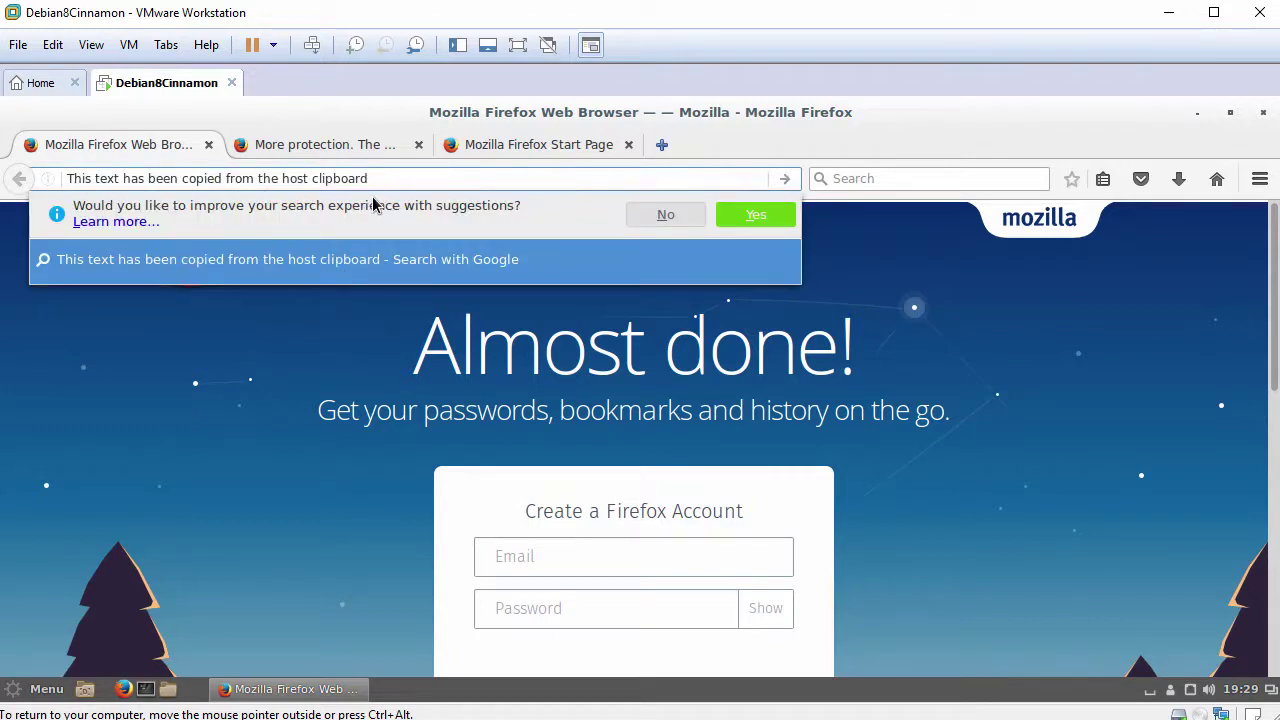
Close Firefox, confirming the closing of all three tabs
left_click(1263, 116)
left_click(1263, 116)
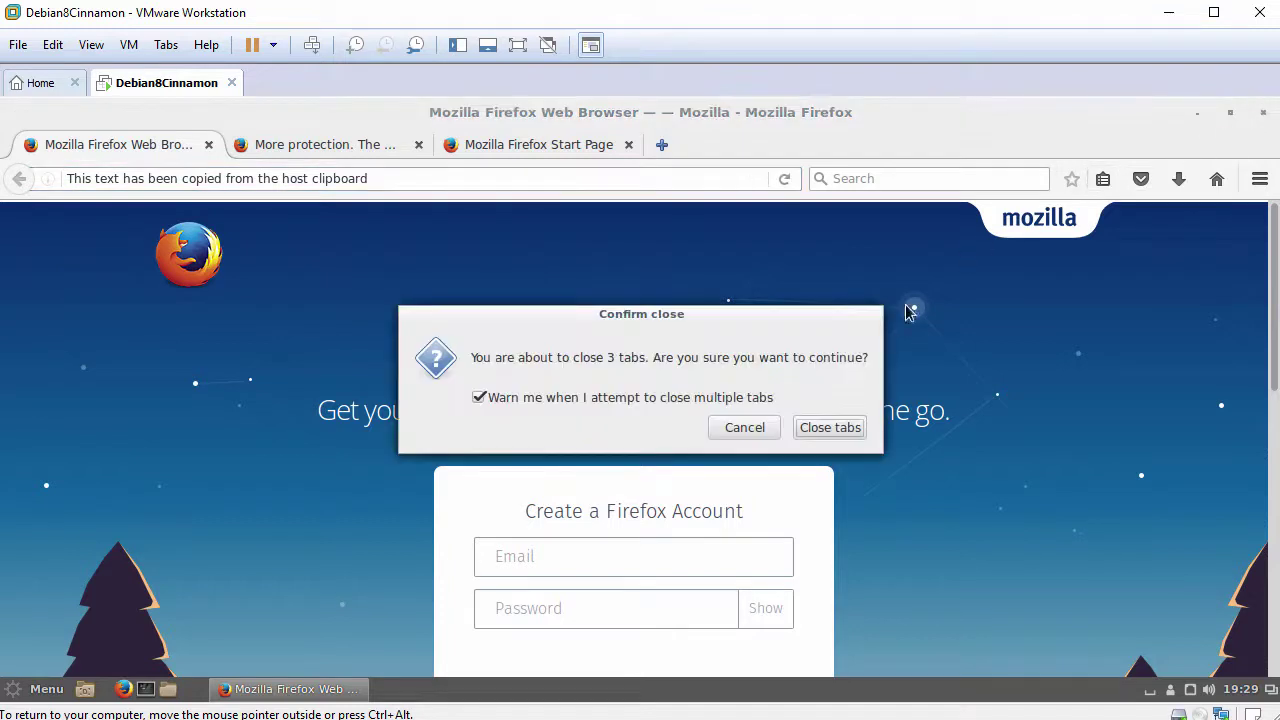
left_click(829, 427)
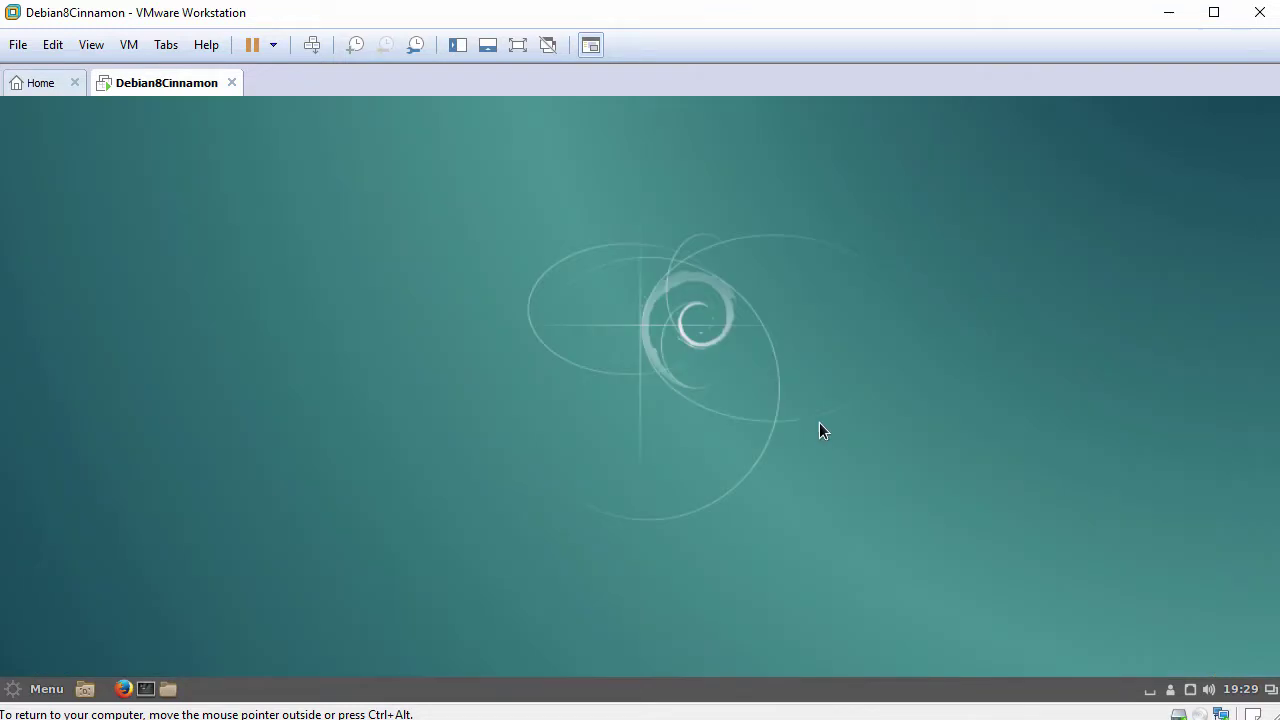
Open a terminal from the desktop, enlarge its text and widen it to 105 columns
right_click(446, 221)
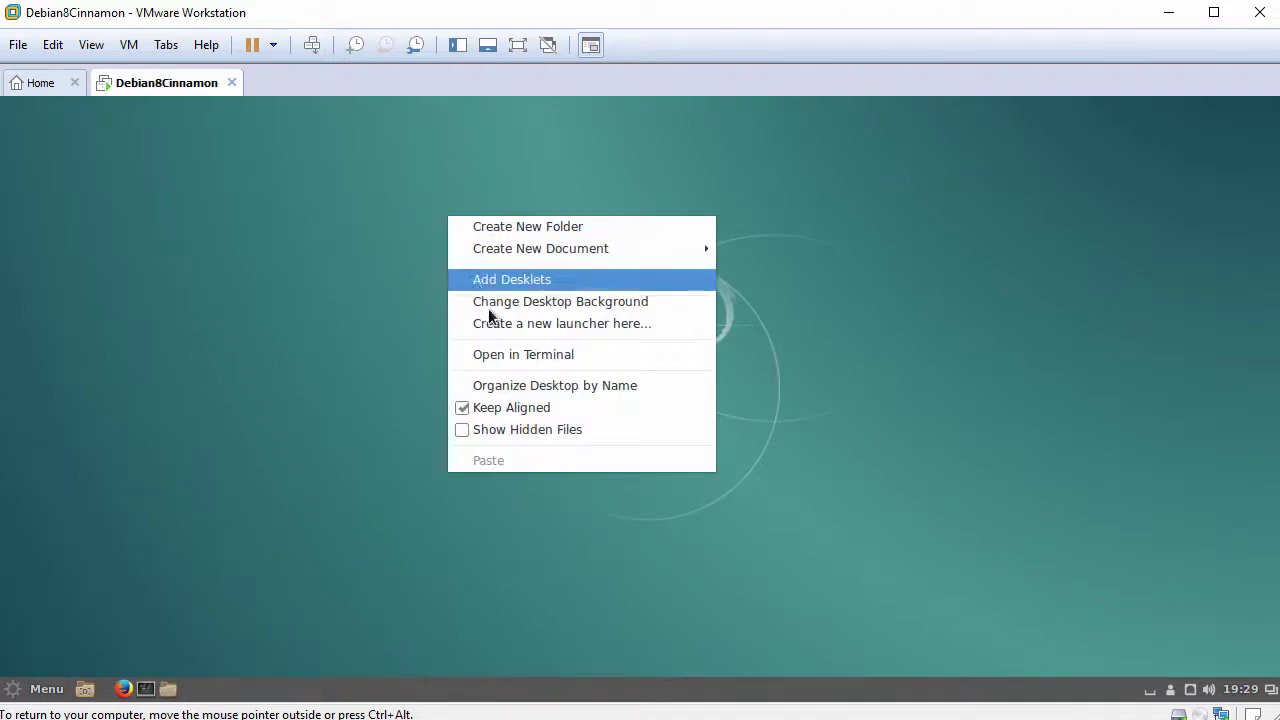
left_click(521, 357)
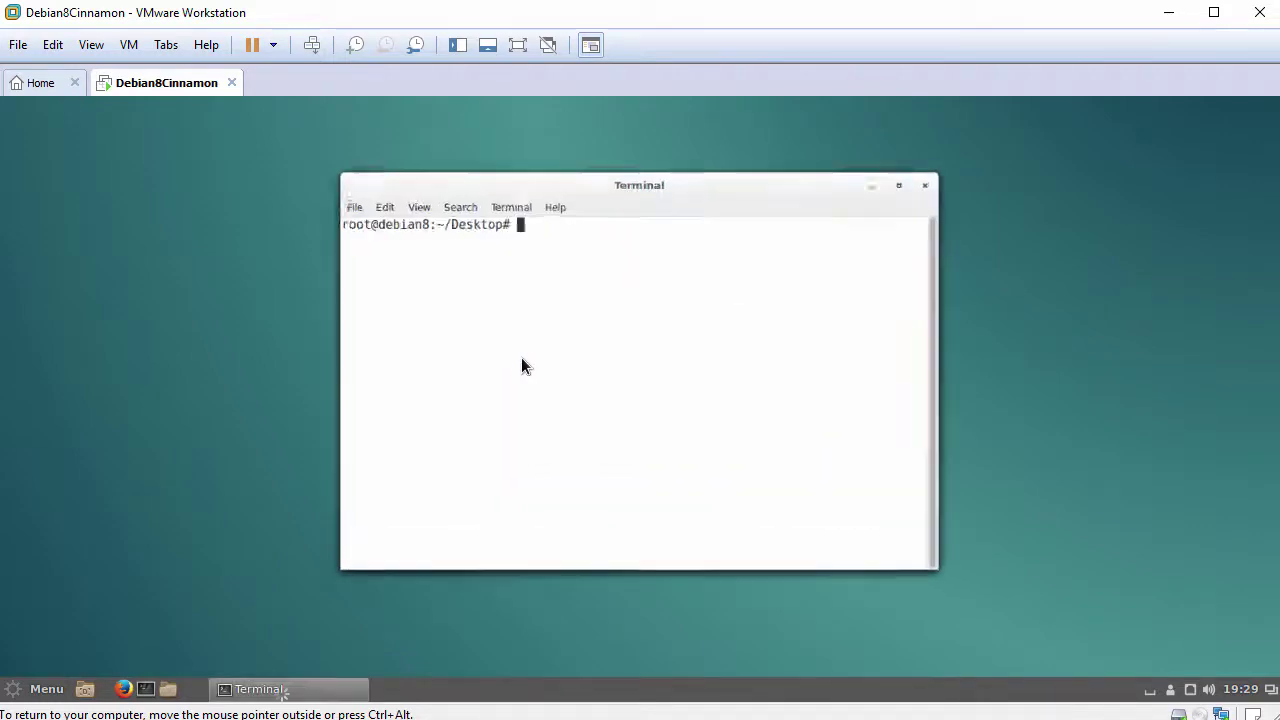
left_click_drag(478, 142, 364, 130)
left_click(248, 157)
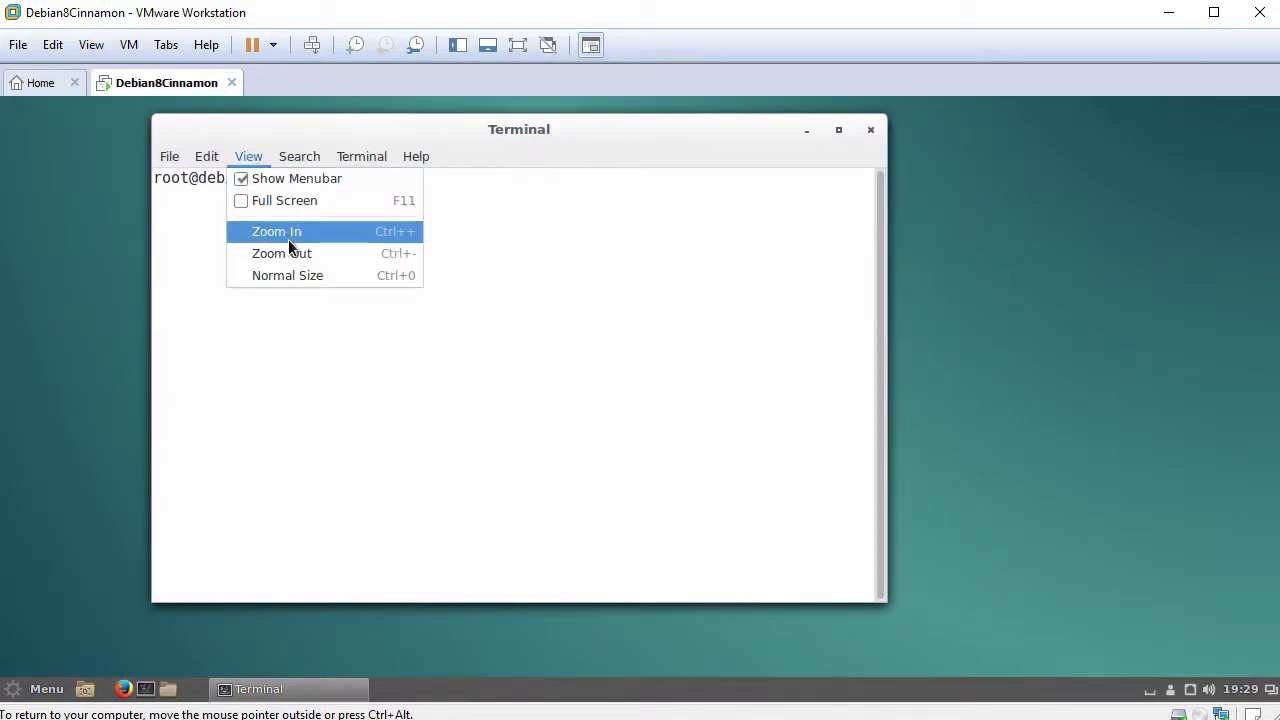
left_click(288, 234)
left_click_drag(381, 133, 257, 123)
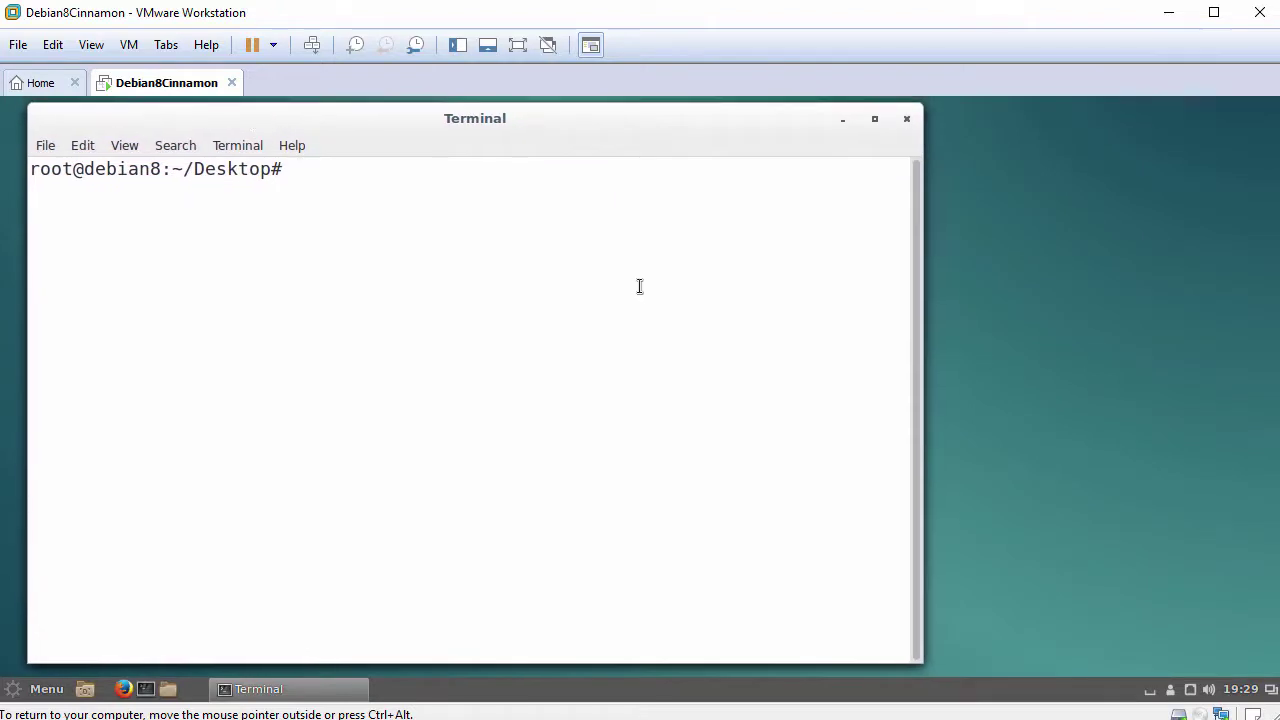
left_click_drag(916, 374, 1268, 384)
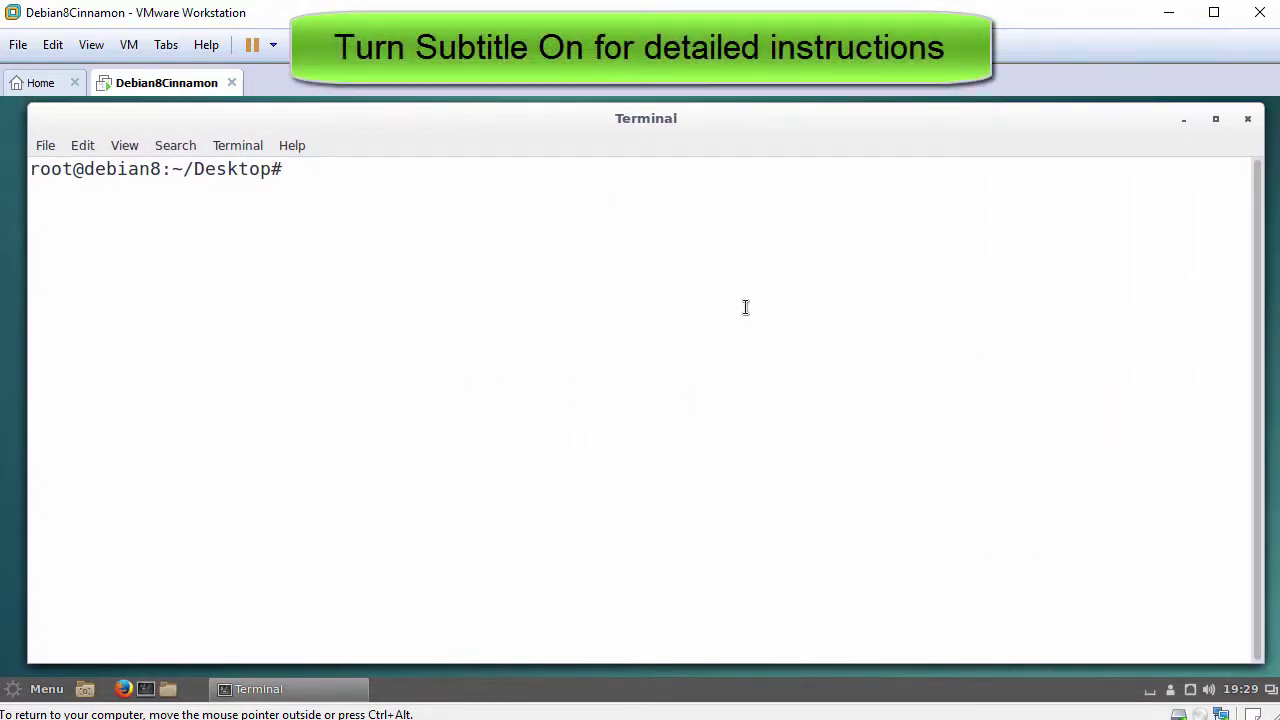
Run cd, whoami, hostname and uname -a to show user, hostname and kernel version
type("cd")
key("Return")
key("Return")
type("whoami")
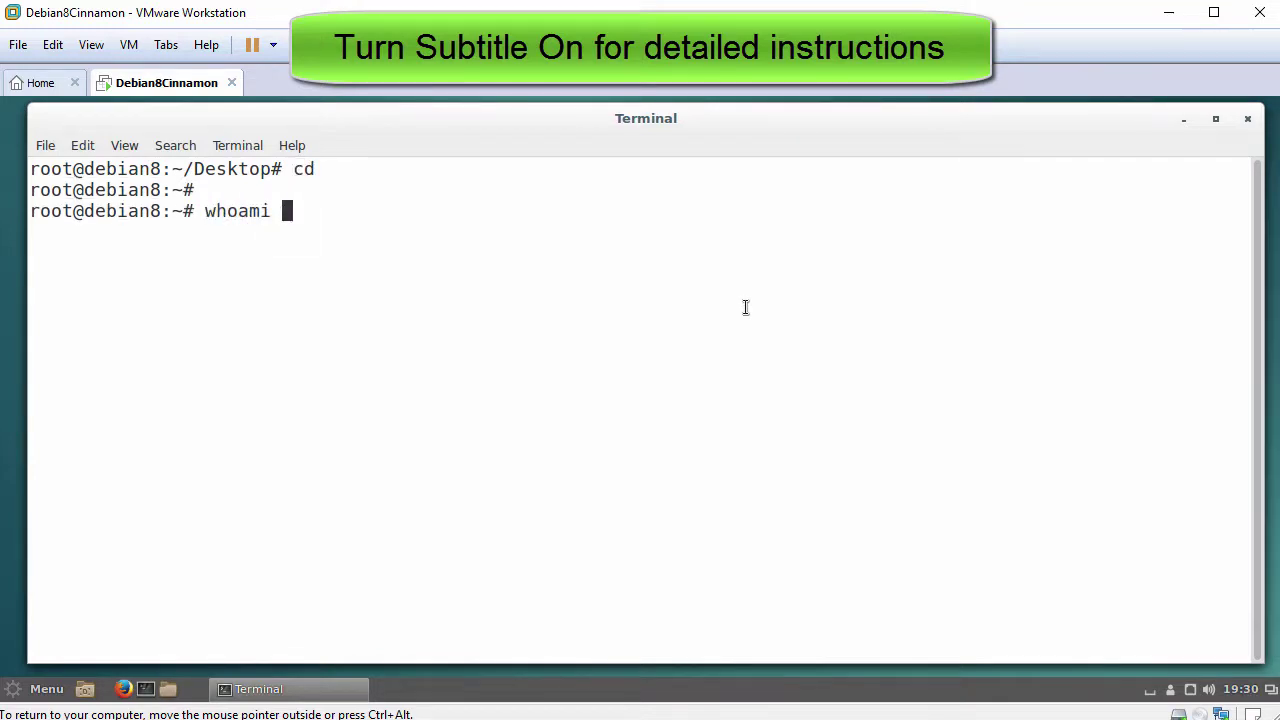
key("Return")
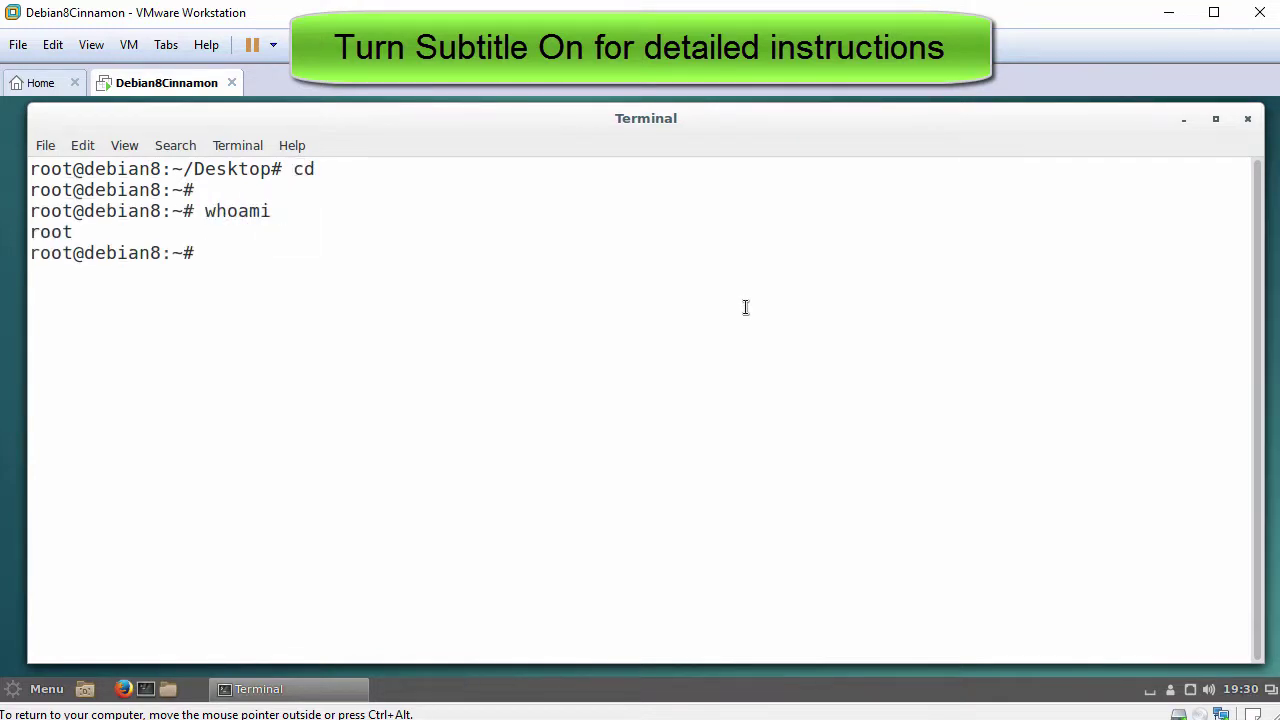
type("hostname")
key("Return")
type("uname -a")
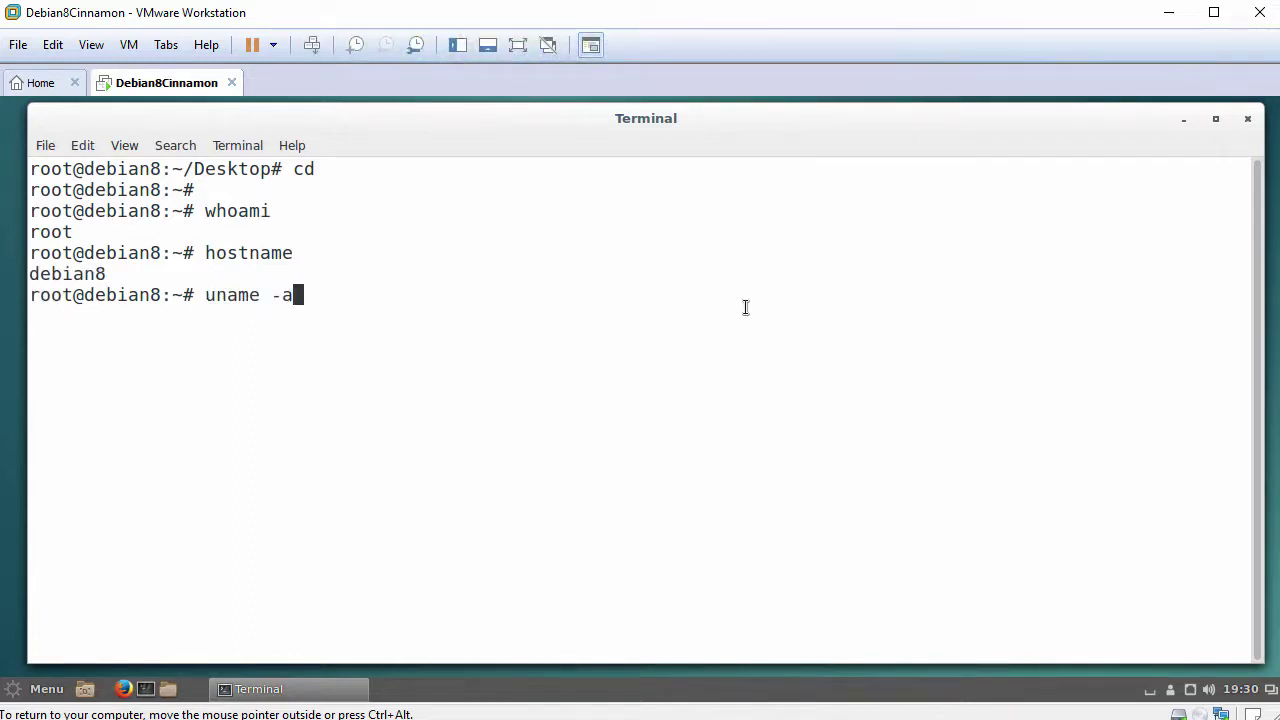
key("Return")
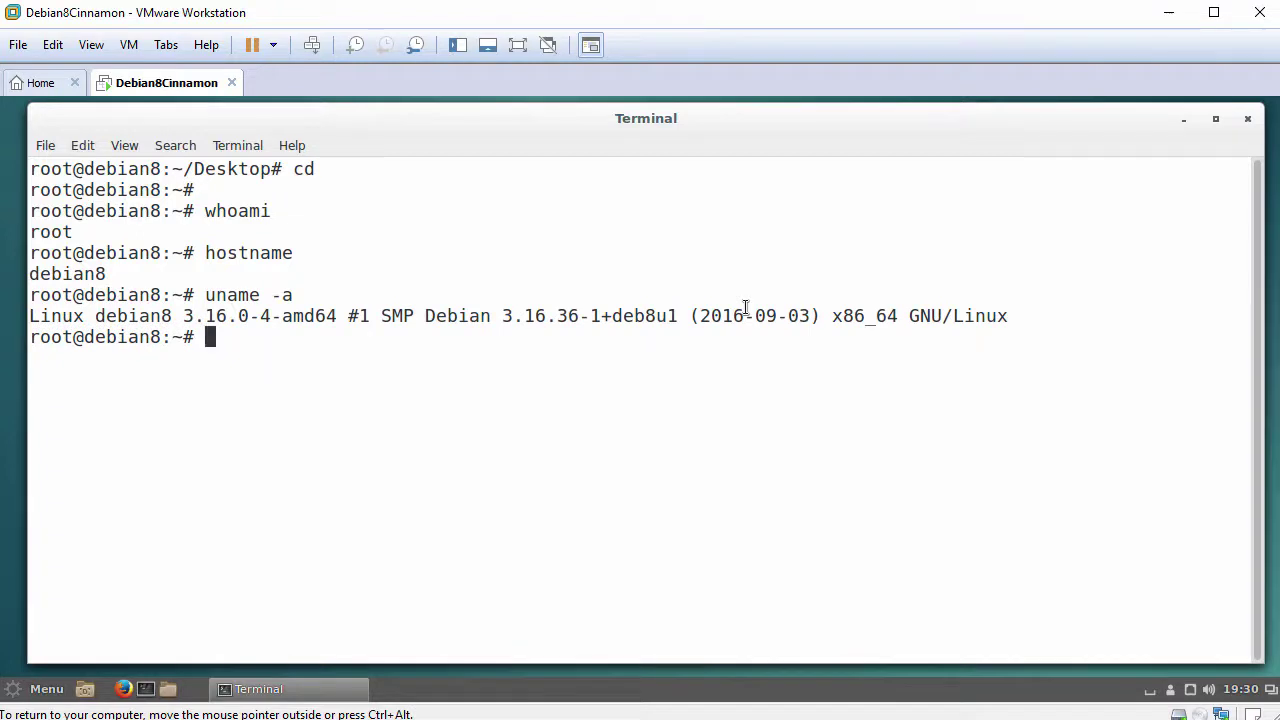
key("Return")
type("ping www")
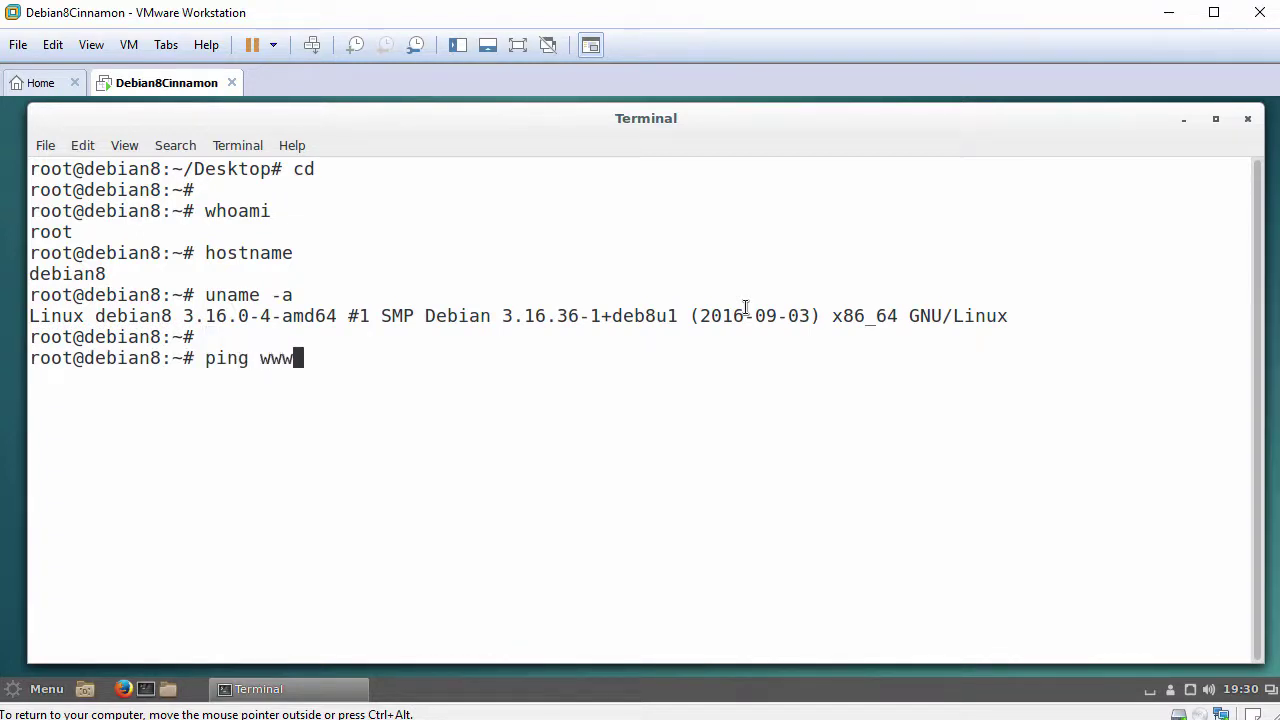
type(".google.com")
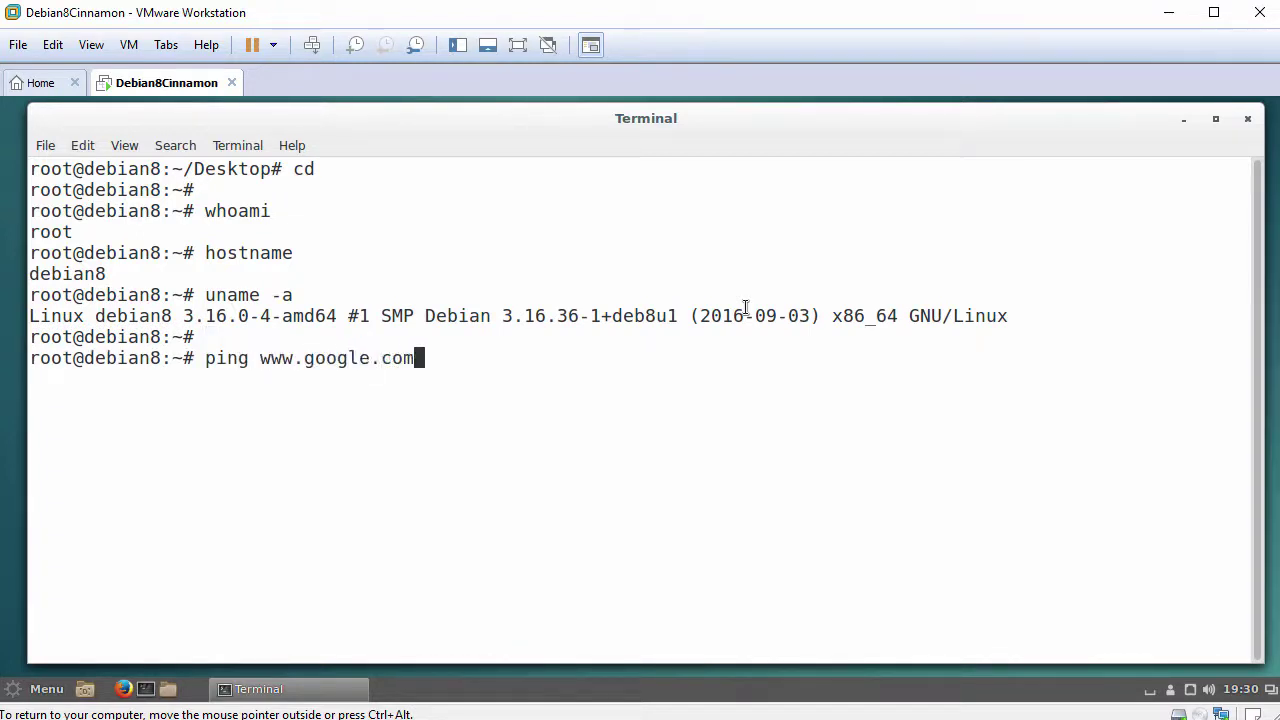
type(" -c 3")
key("Return")
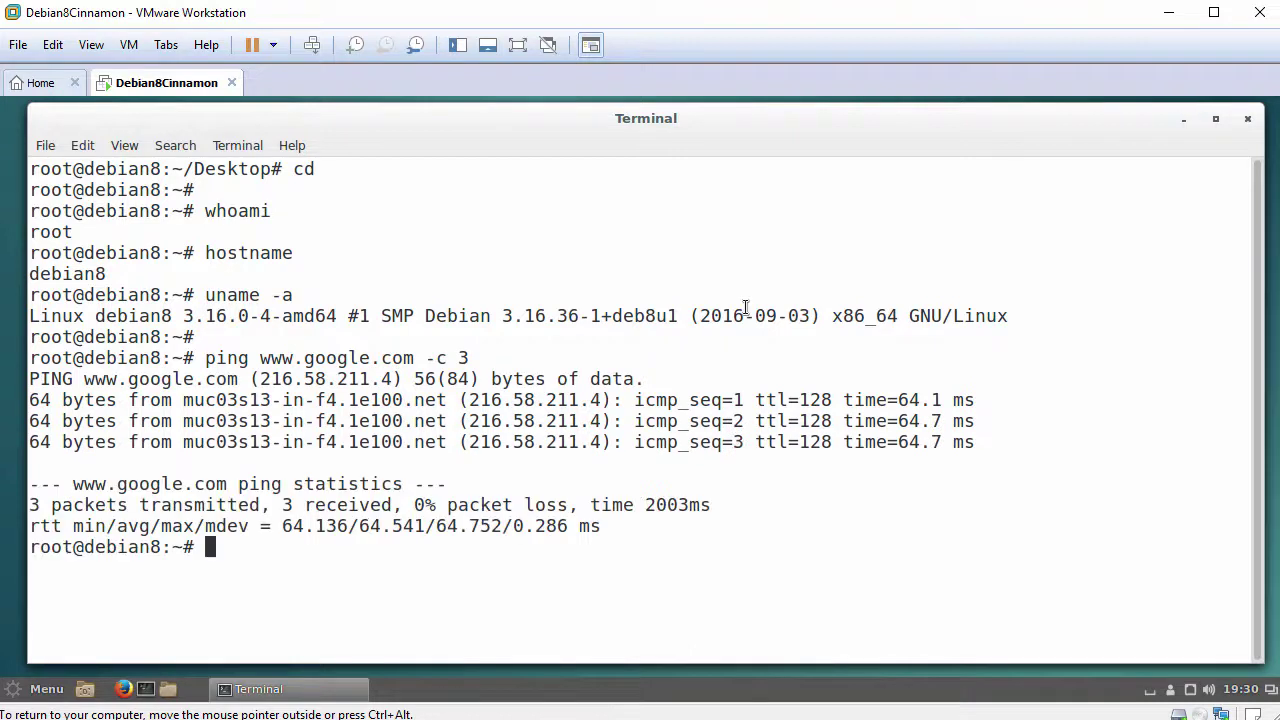
key("Return")
Clear the screen and list the three installed packages with dpkg -l | grep open-vm
type("cl")
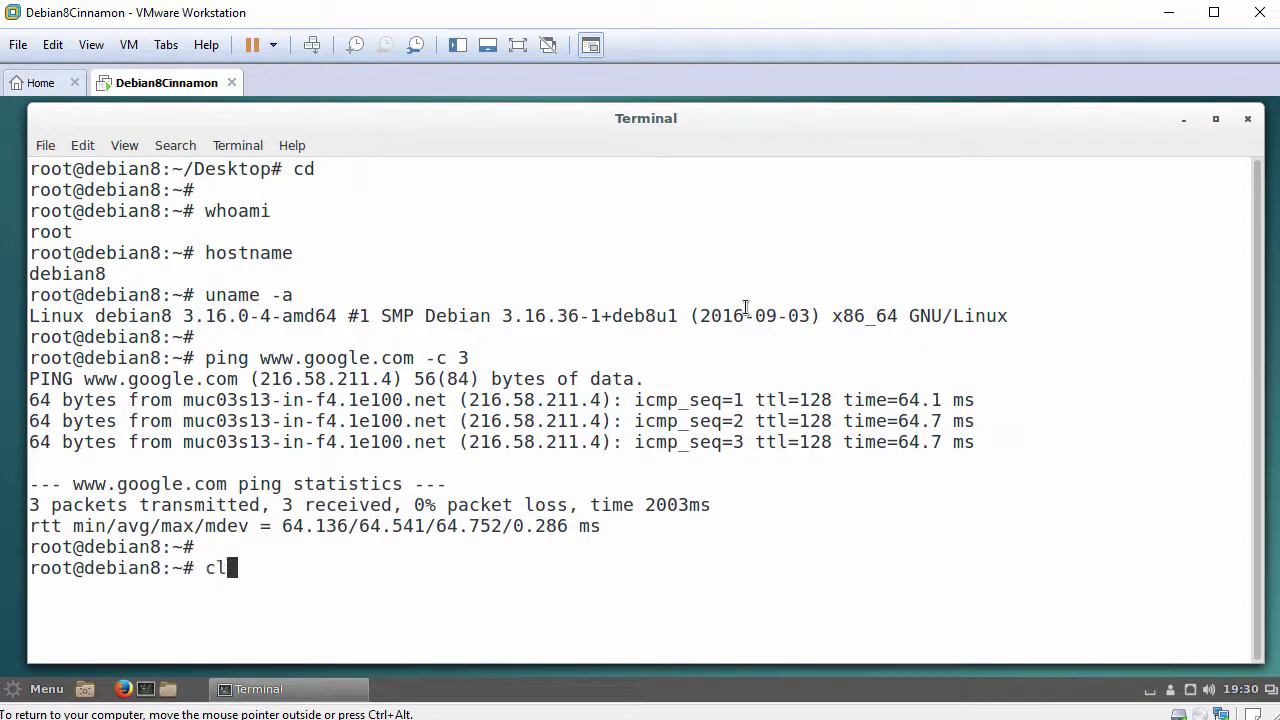
type("ear")
key("Return")
key("Return")
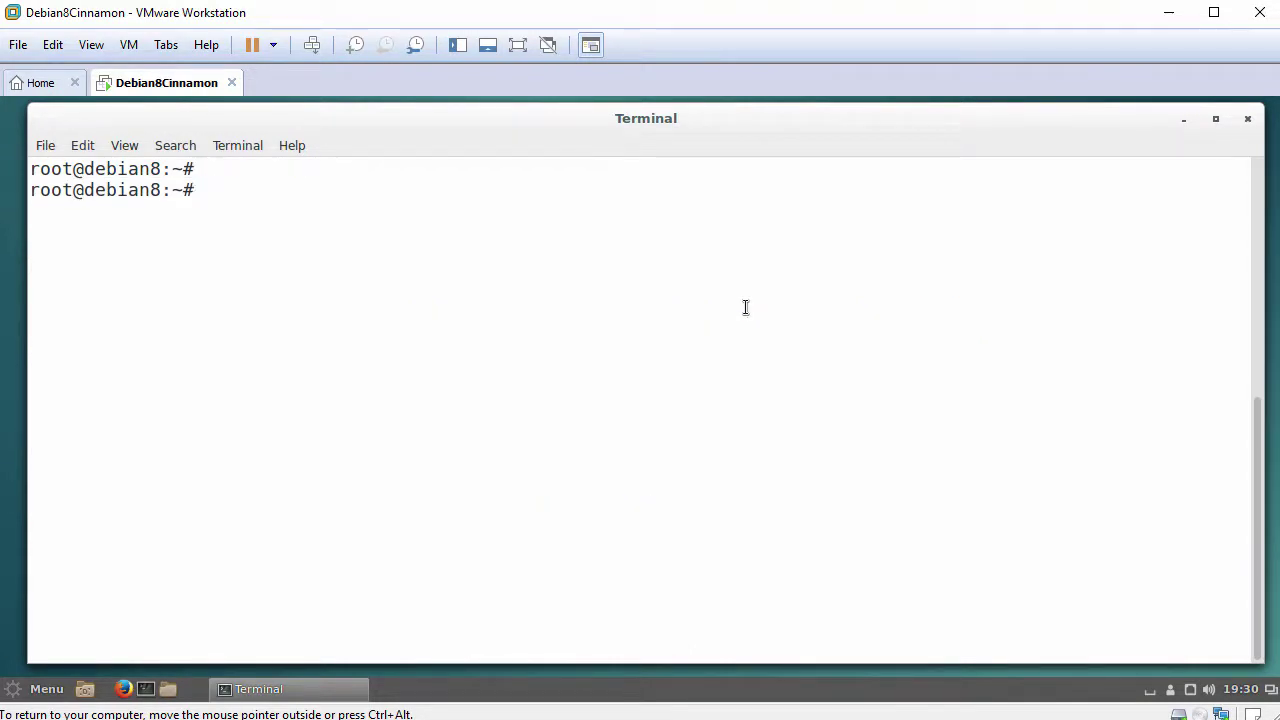
type("dpkg -l | grep ")
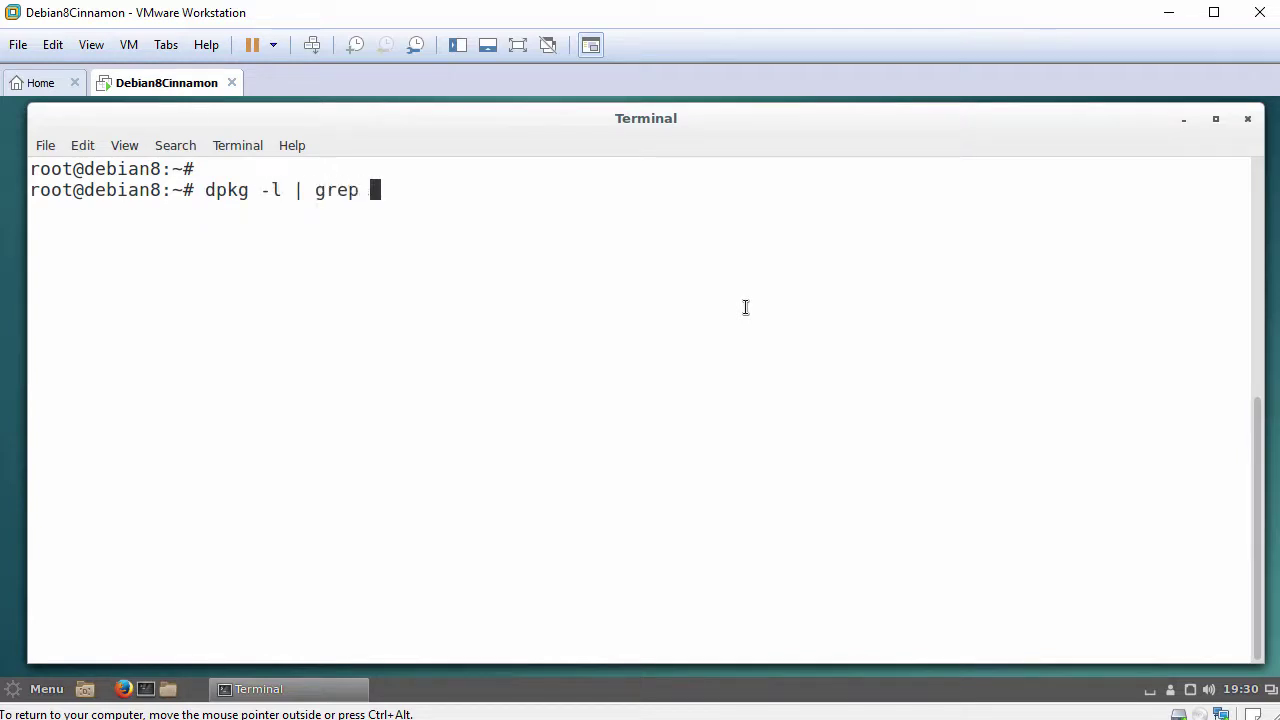
type("open-vm")
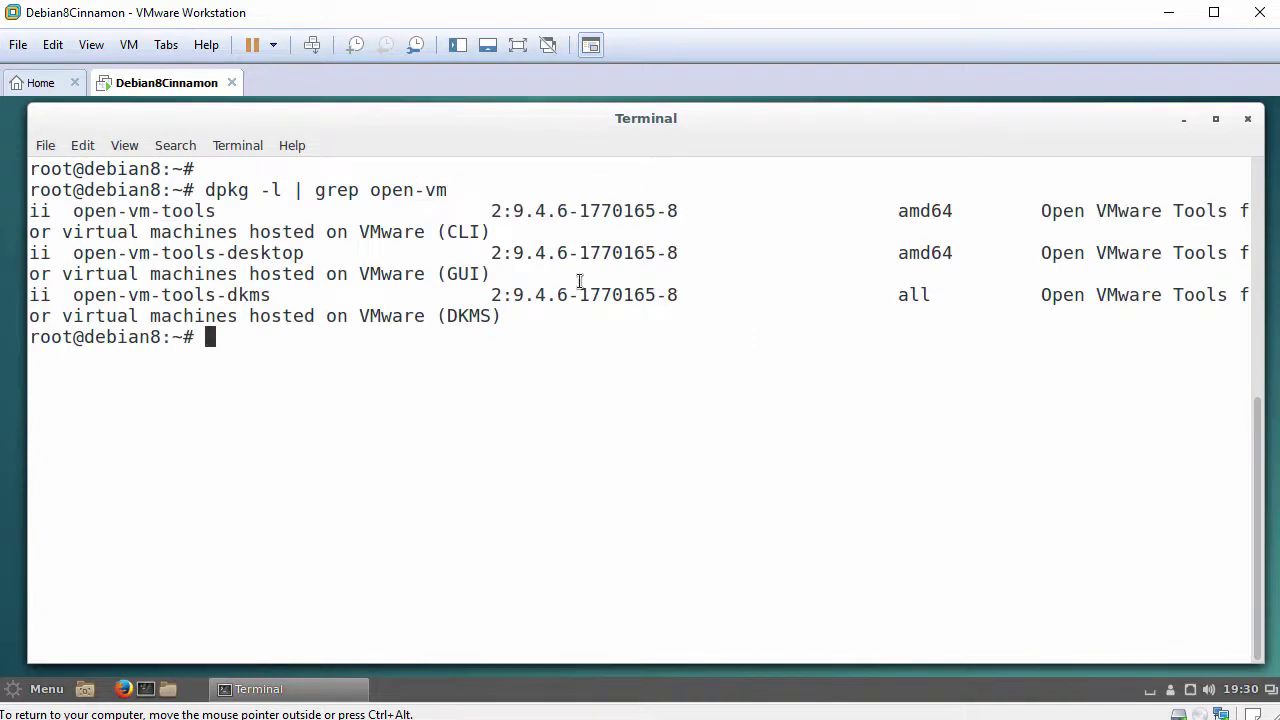
left_click_drag(30, 204, 522, 320)
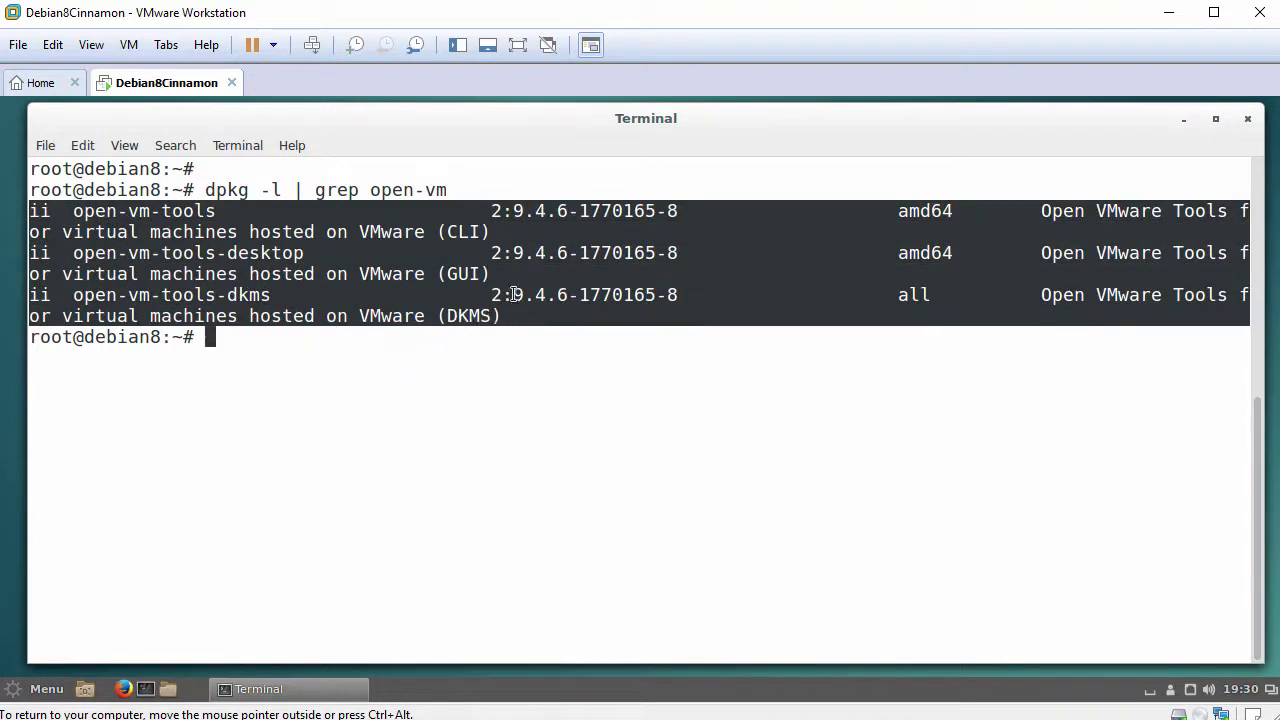
left_click(505, 280)
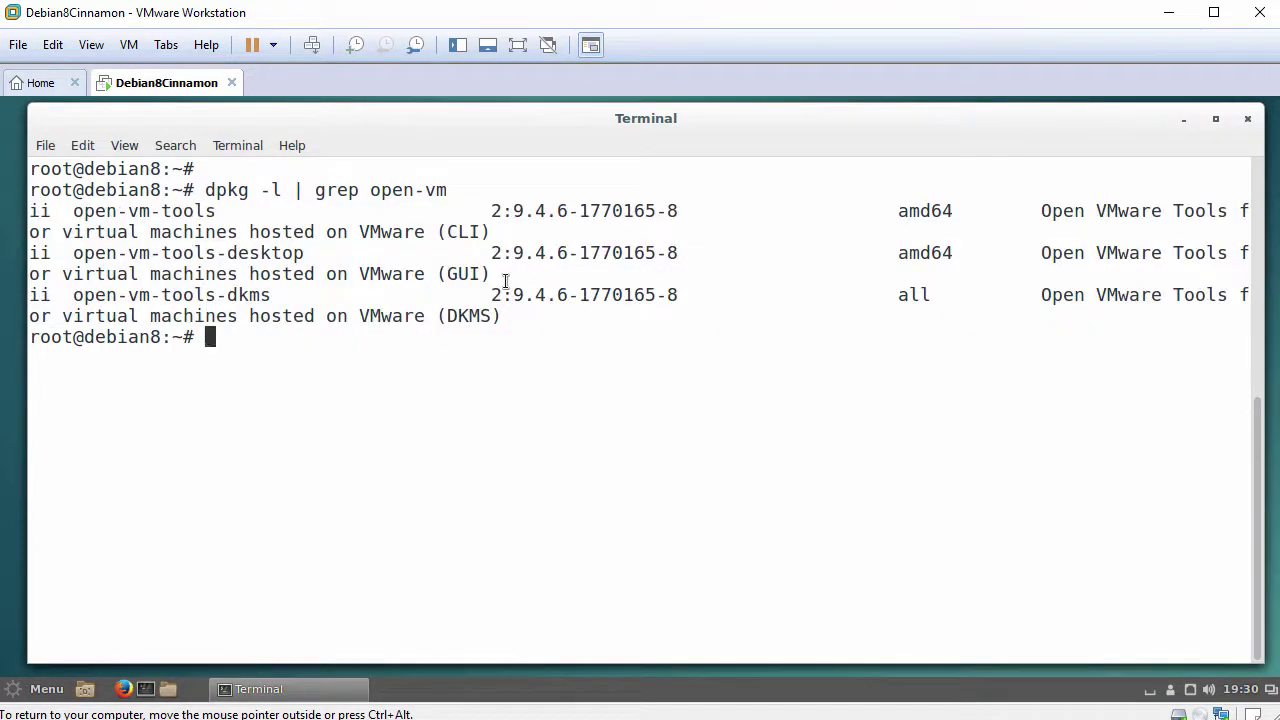
key("Return")
Run systemctl status open-vm-tools.service and confirm it is active (running)
type("syst")
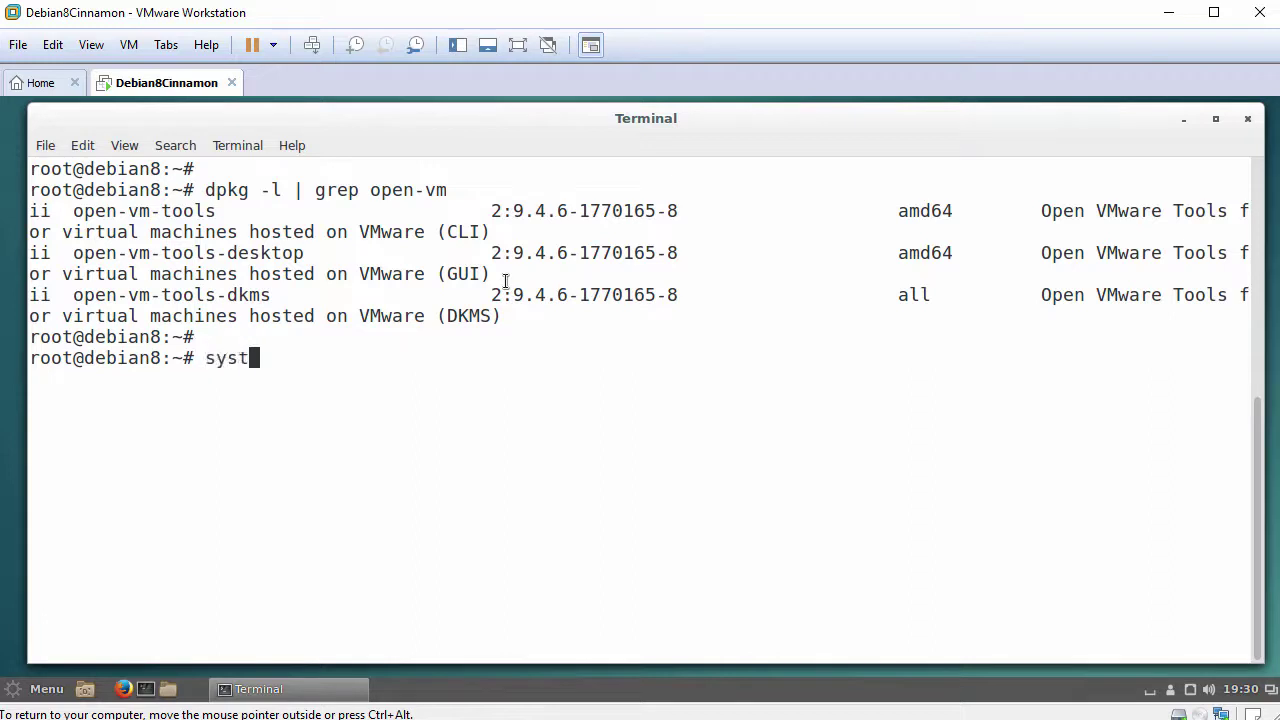
type("emctl status open-vm-tools")
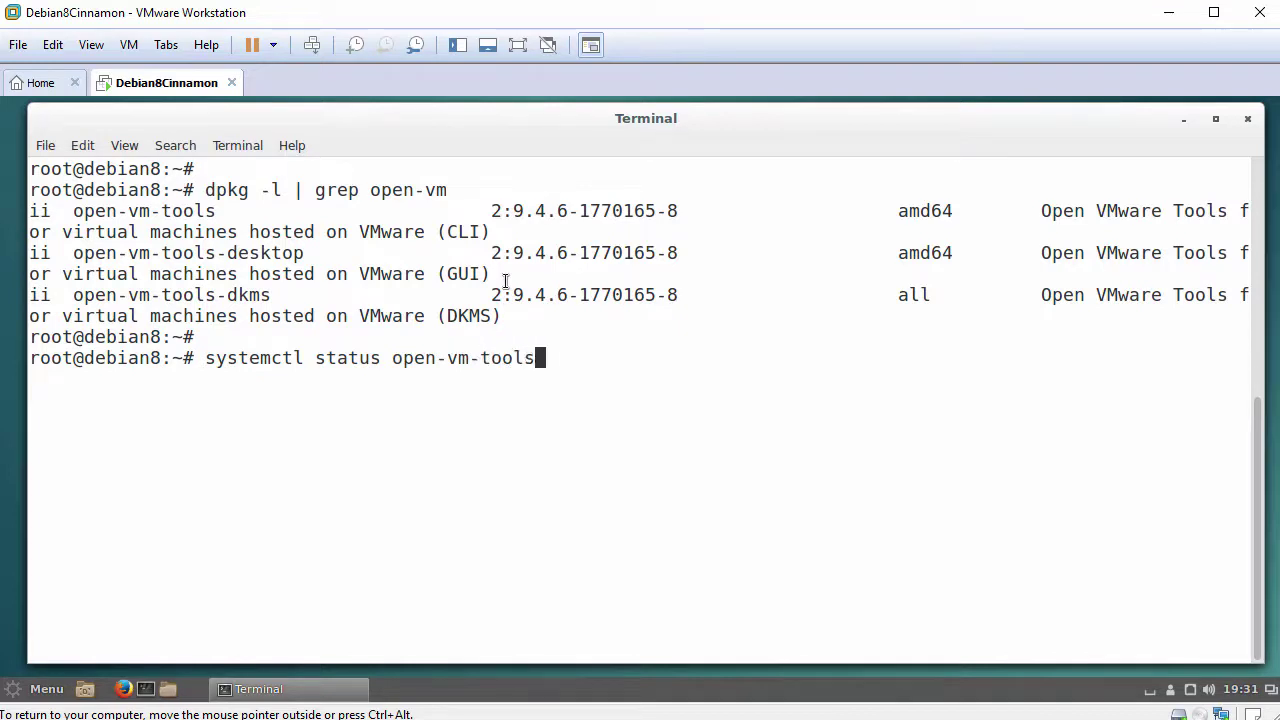
type(".service")
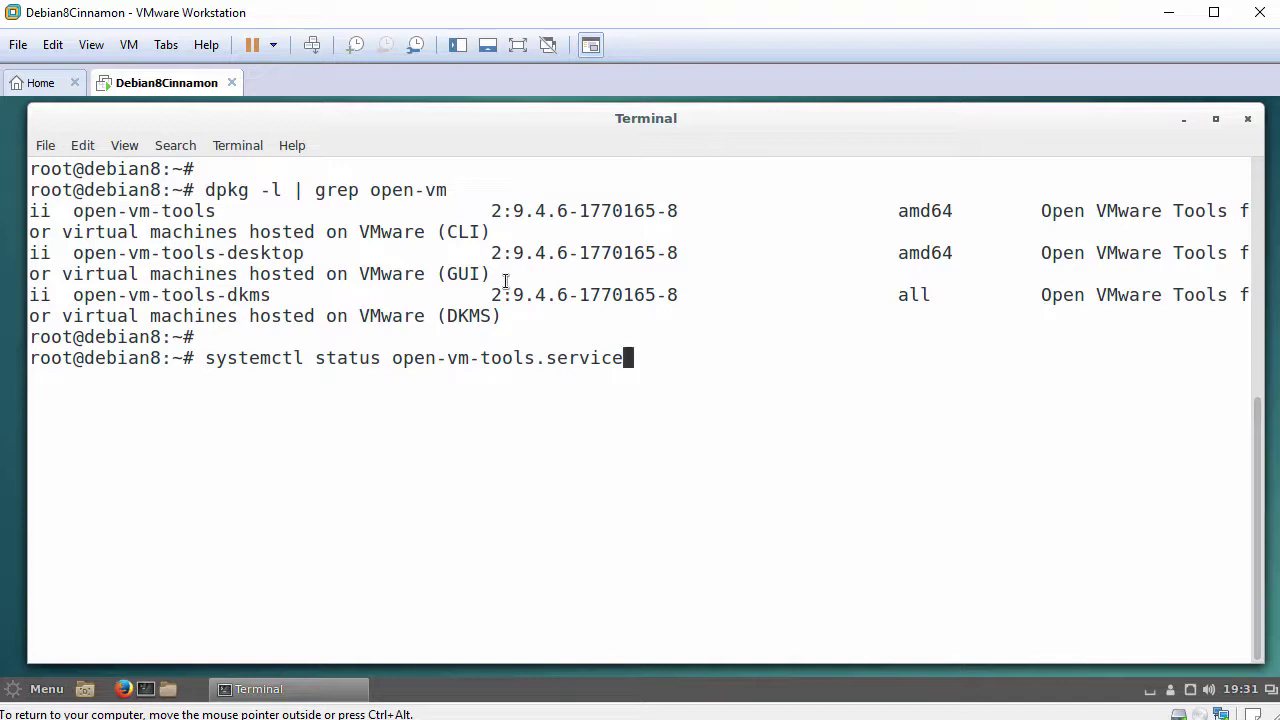
key("Return")
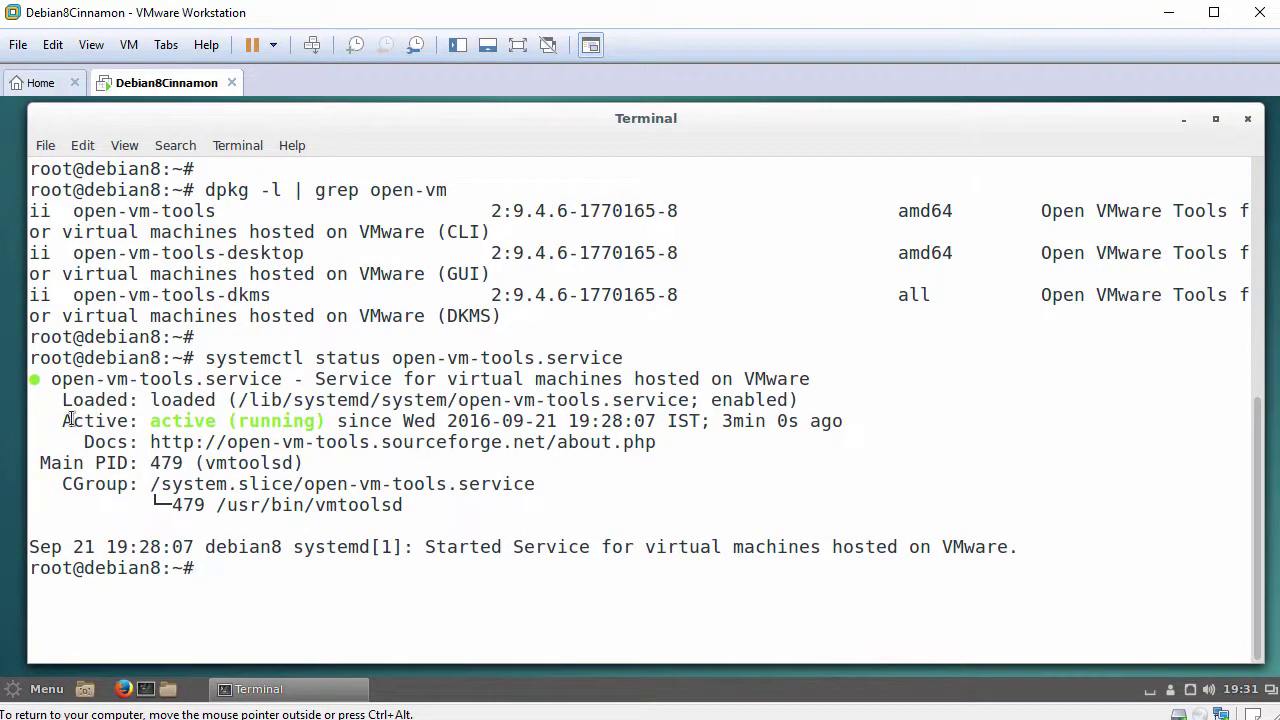
left_click_drag(64, 420, 333, 421)
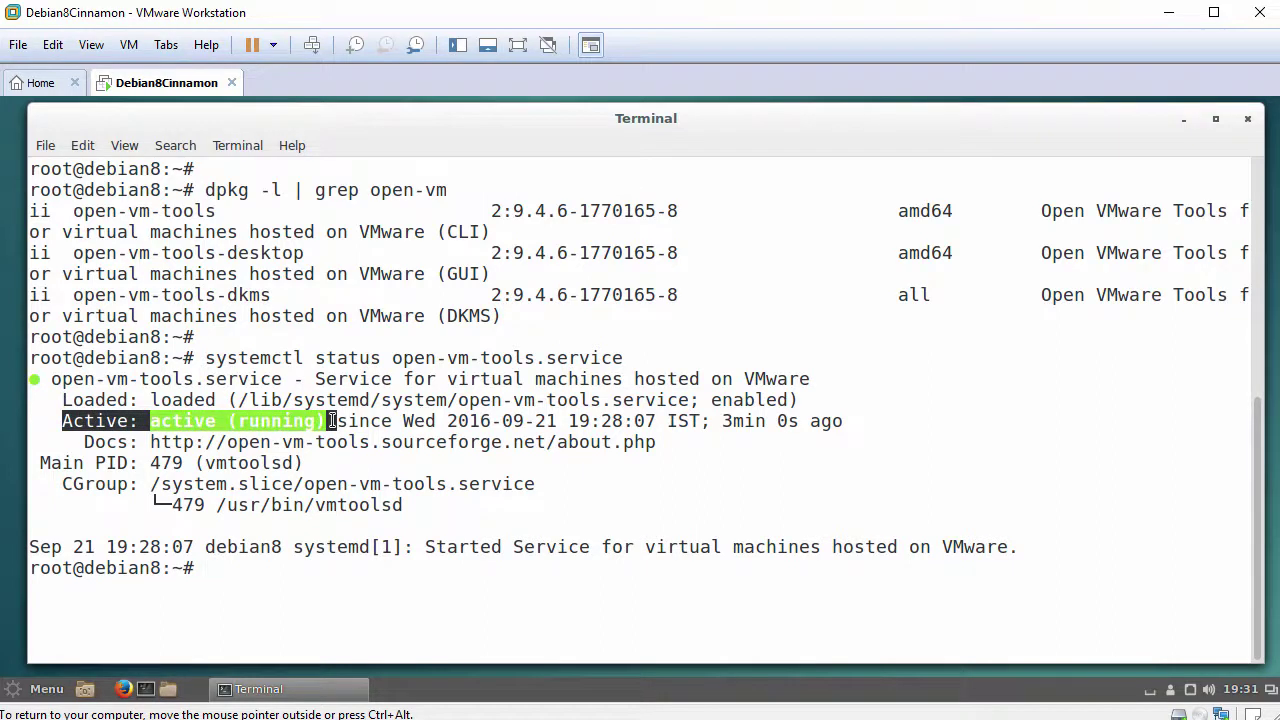
left_click(655, 467)
Clear the terminal and exit to close it
type("clear")
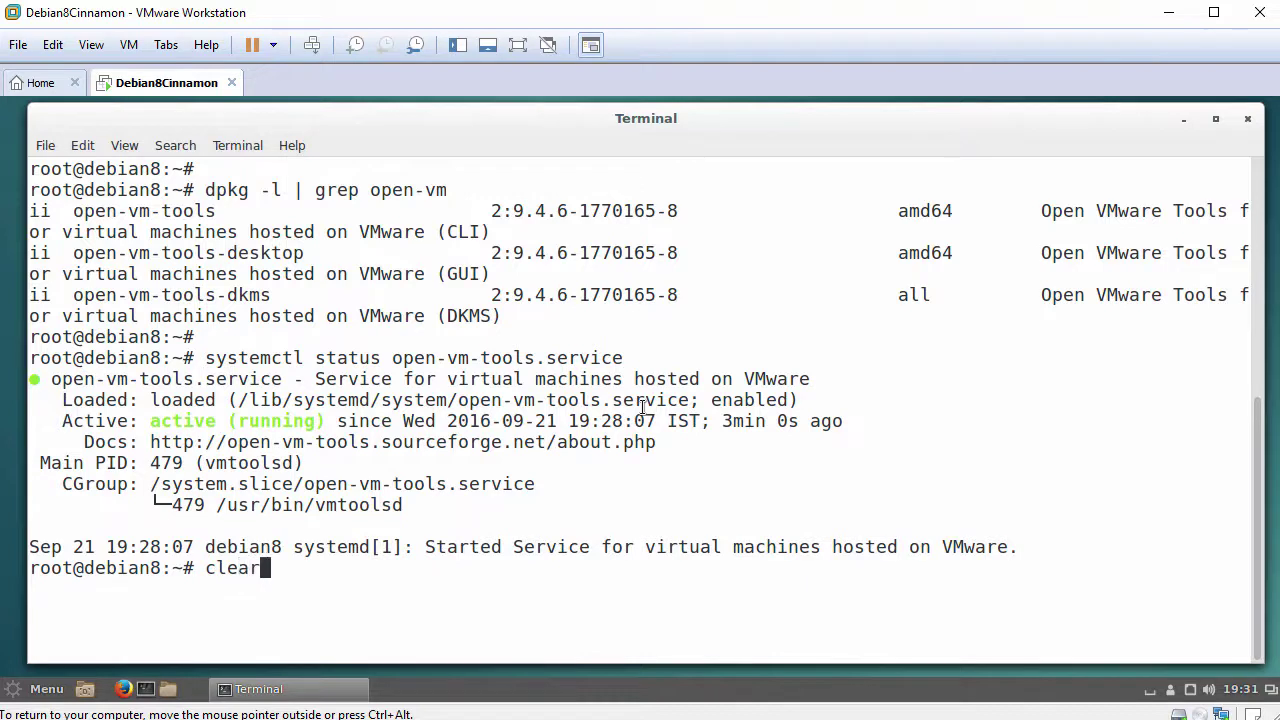
key("Return")
key("Return")
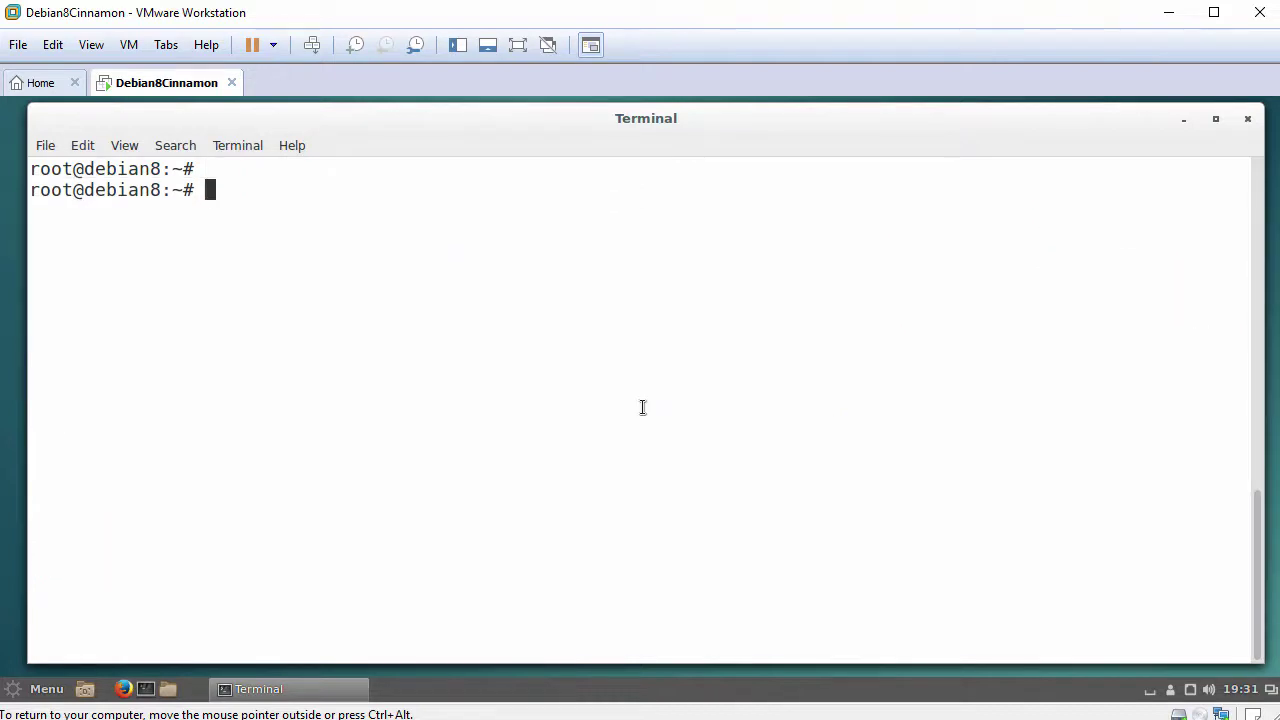
type("exit")
key("Return")
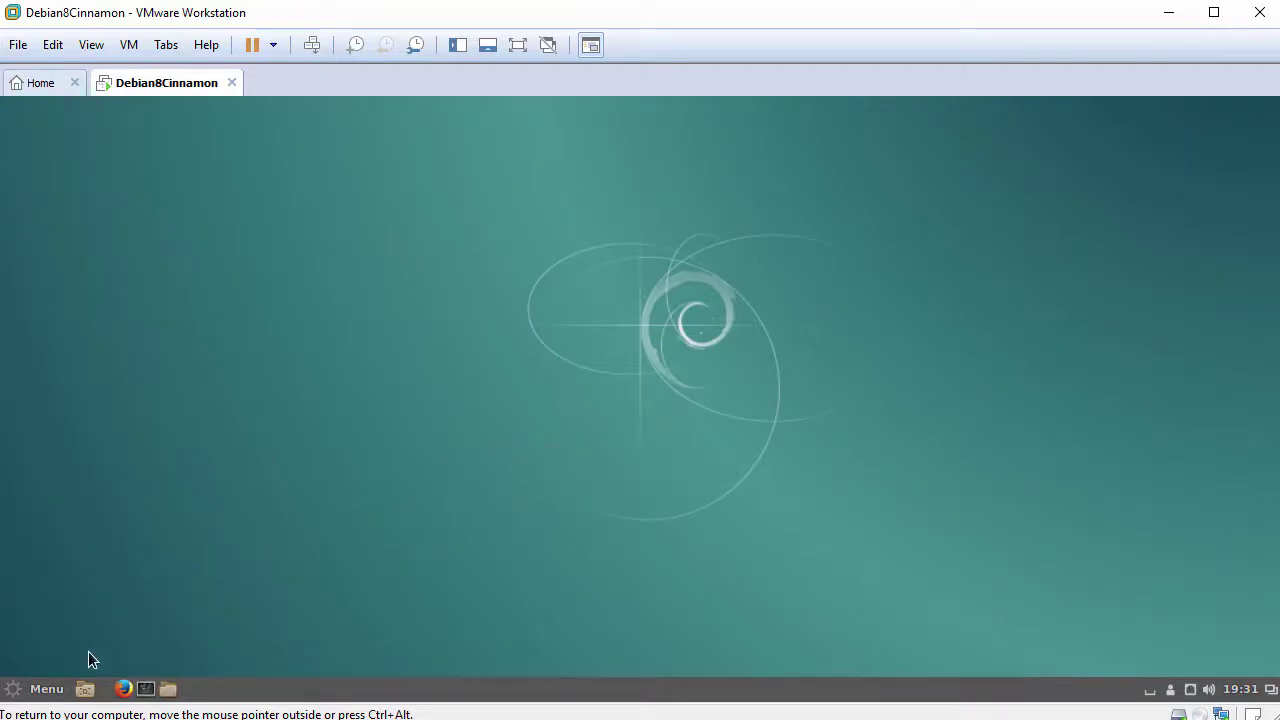
Tick Computer and Home in System Settings > Desktop, then reopen the application menu
left_click(48, 689)
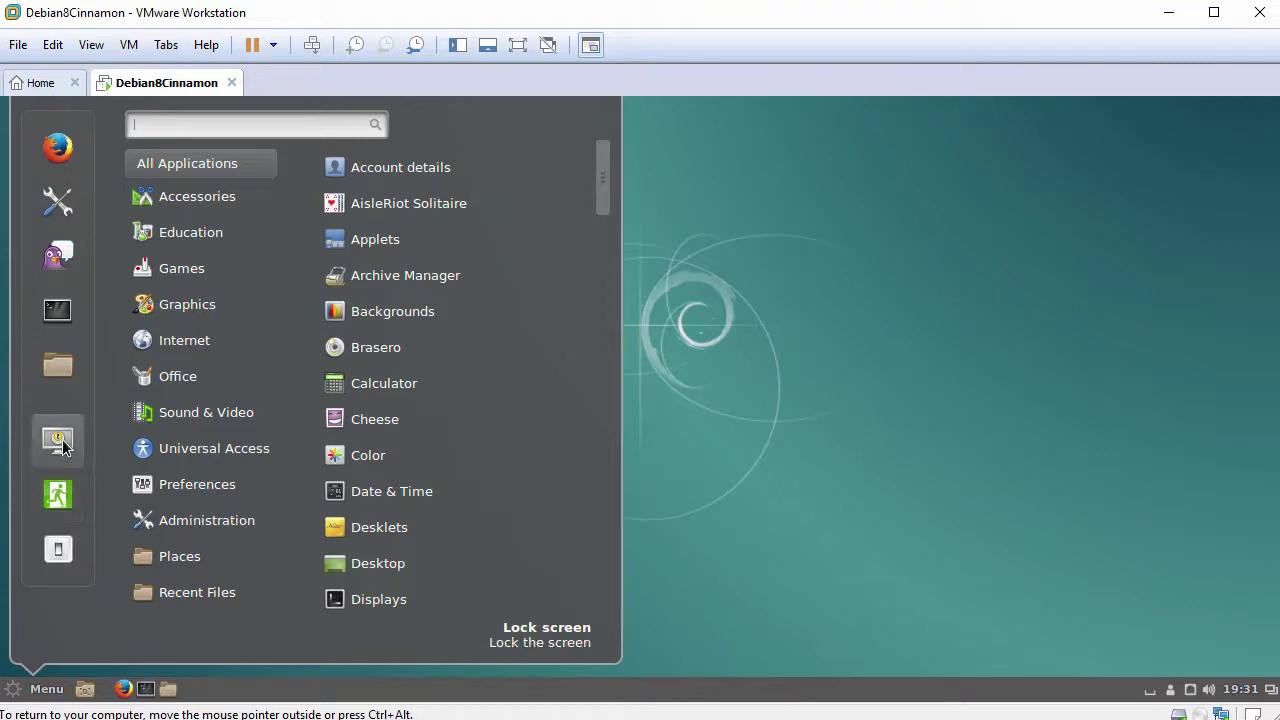
left_click(61, 213)
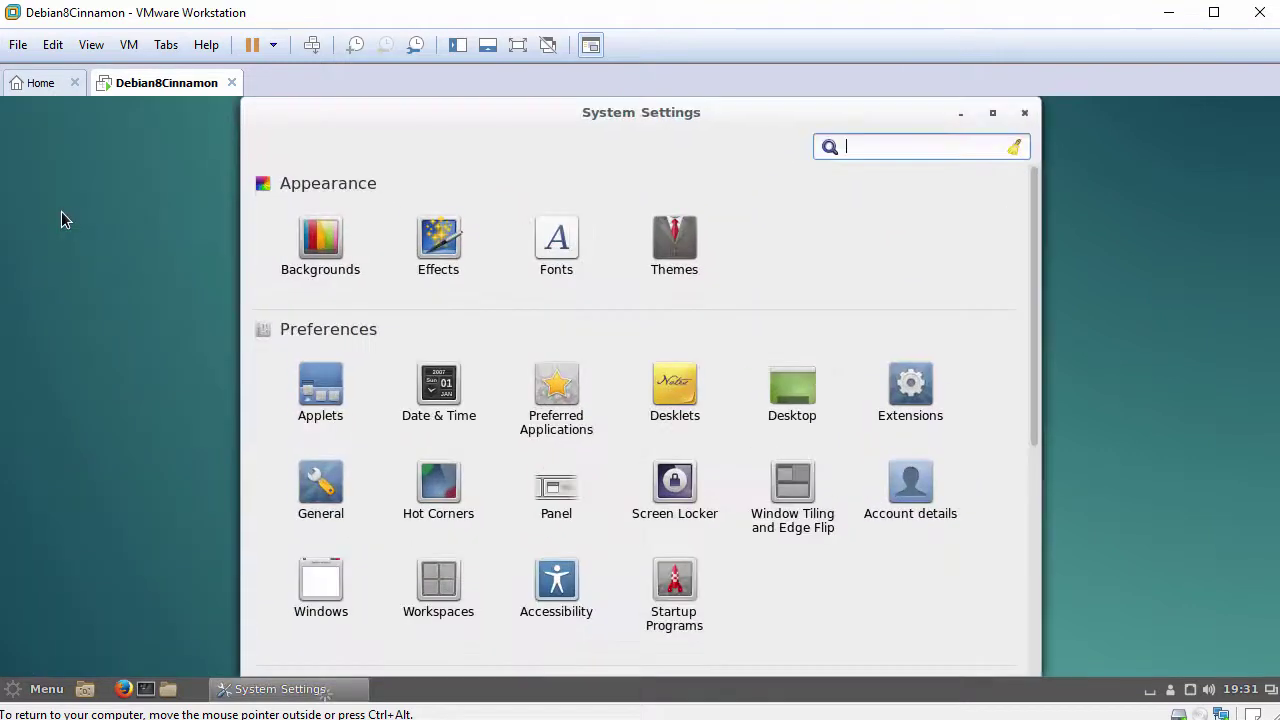
left_click(790, 398)
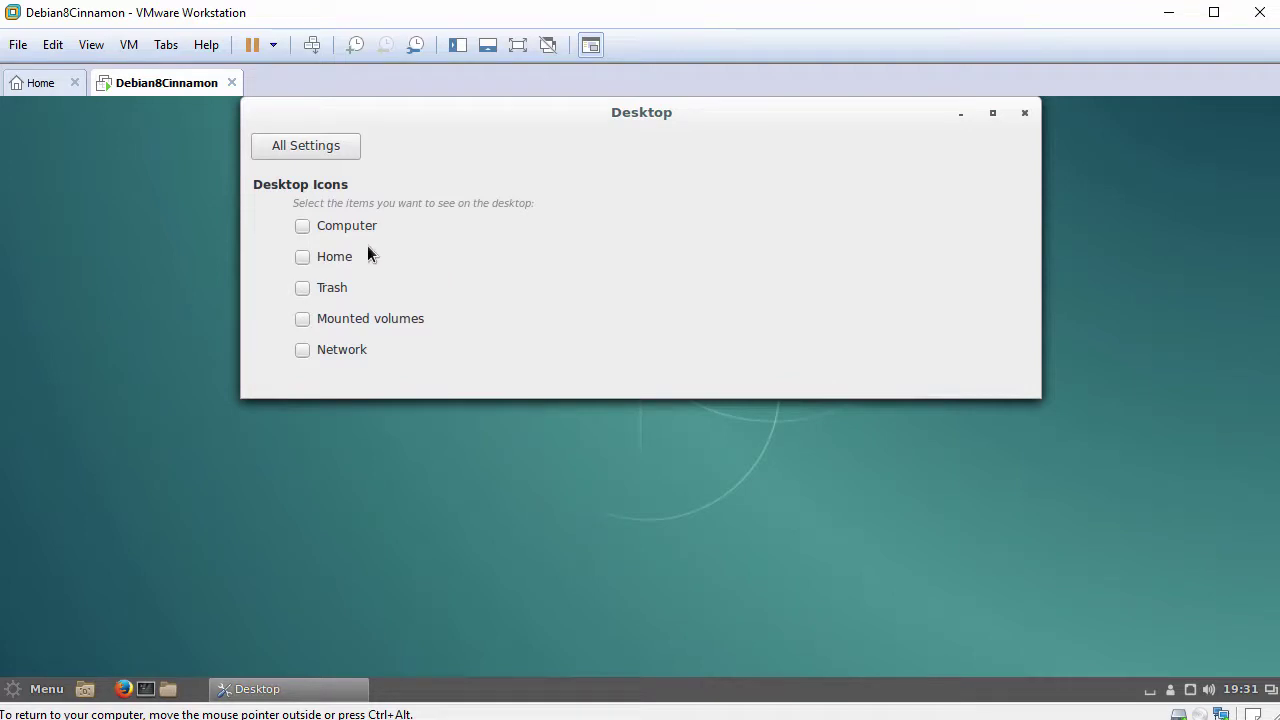
left_click(304, 258)
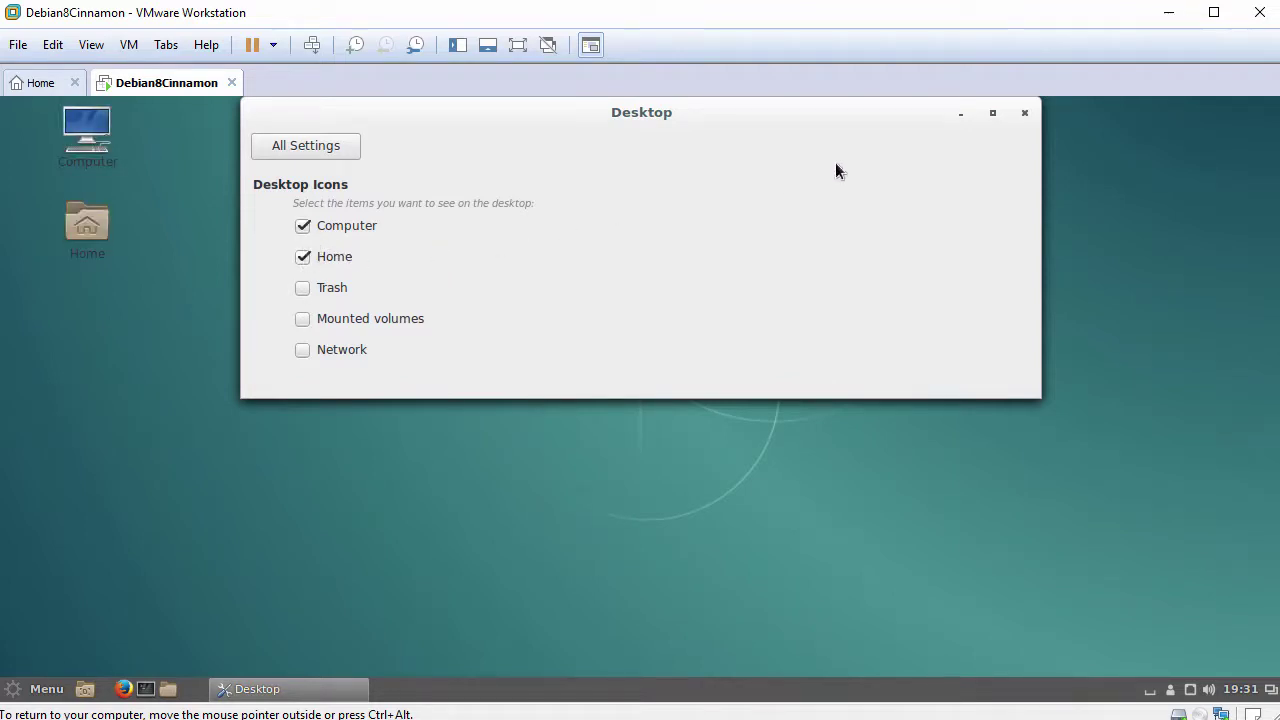
left_click(1024, 114)
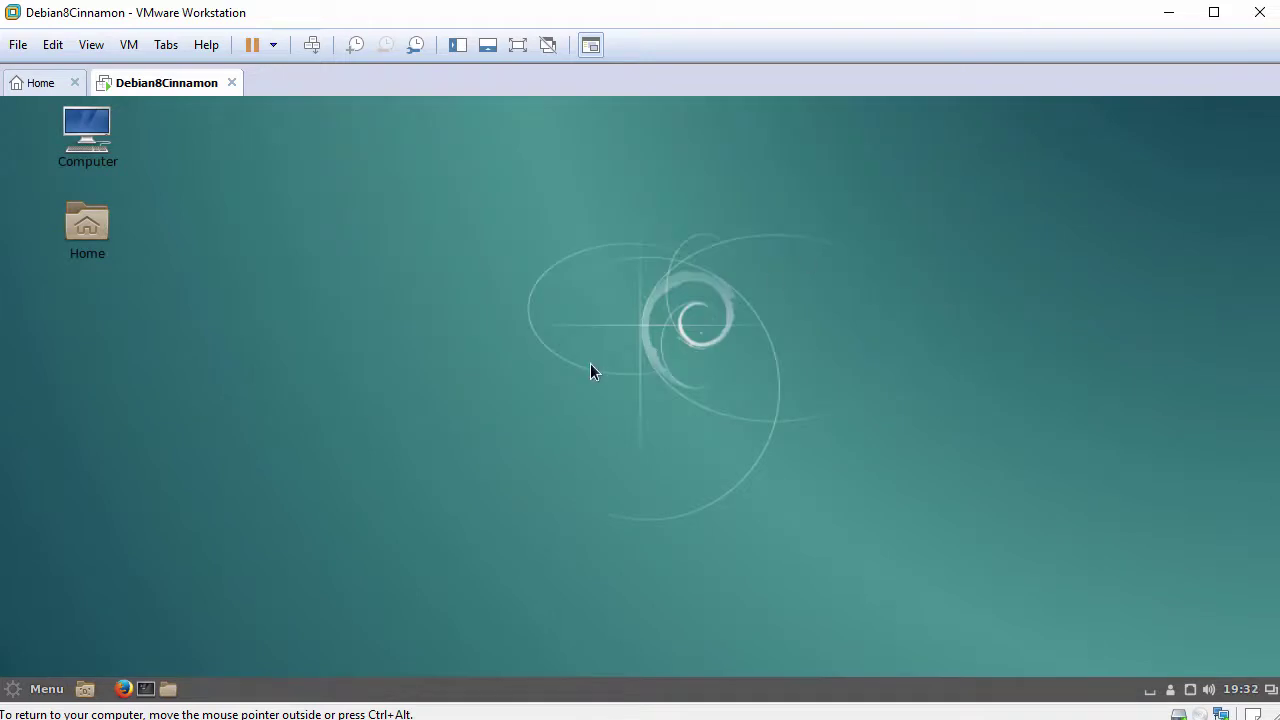
left_click(40, 688)
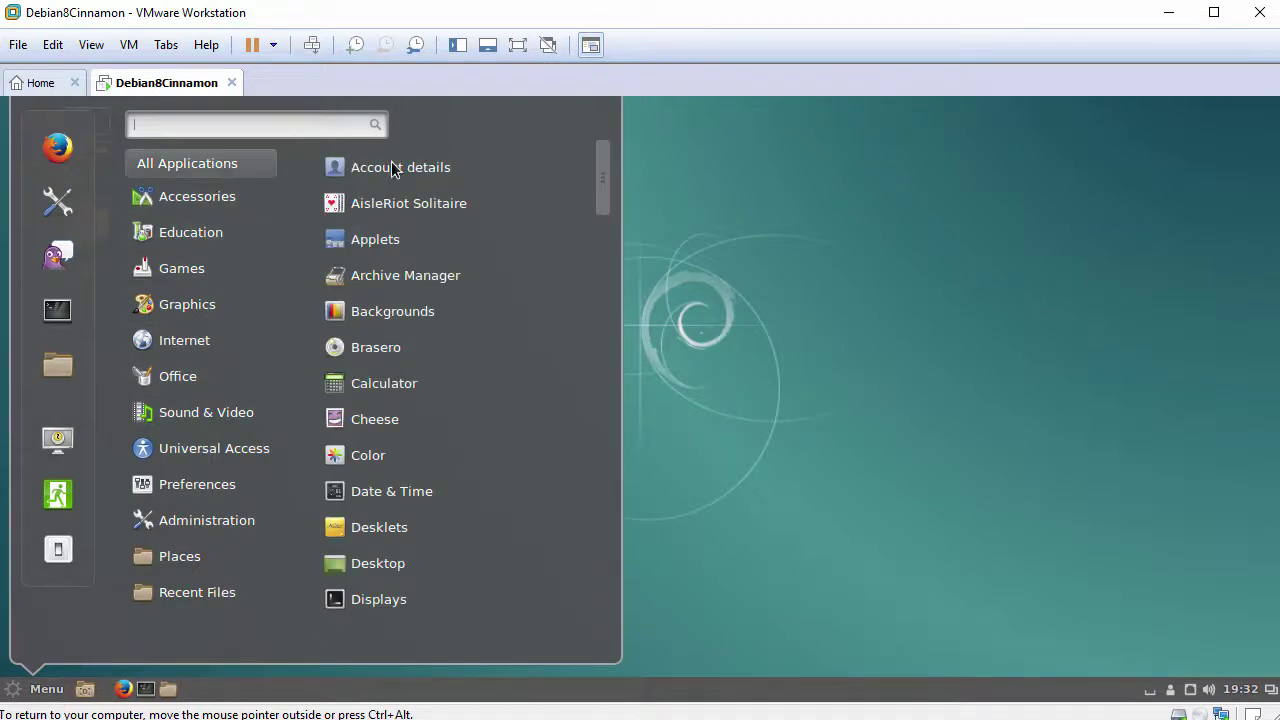
Launch System Monitor from the Administration menu and scroll through the Processes list
scroll(475, 226, "down", 3)
scroll(475, 229, "up", 3)
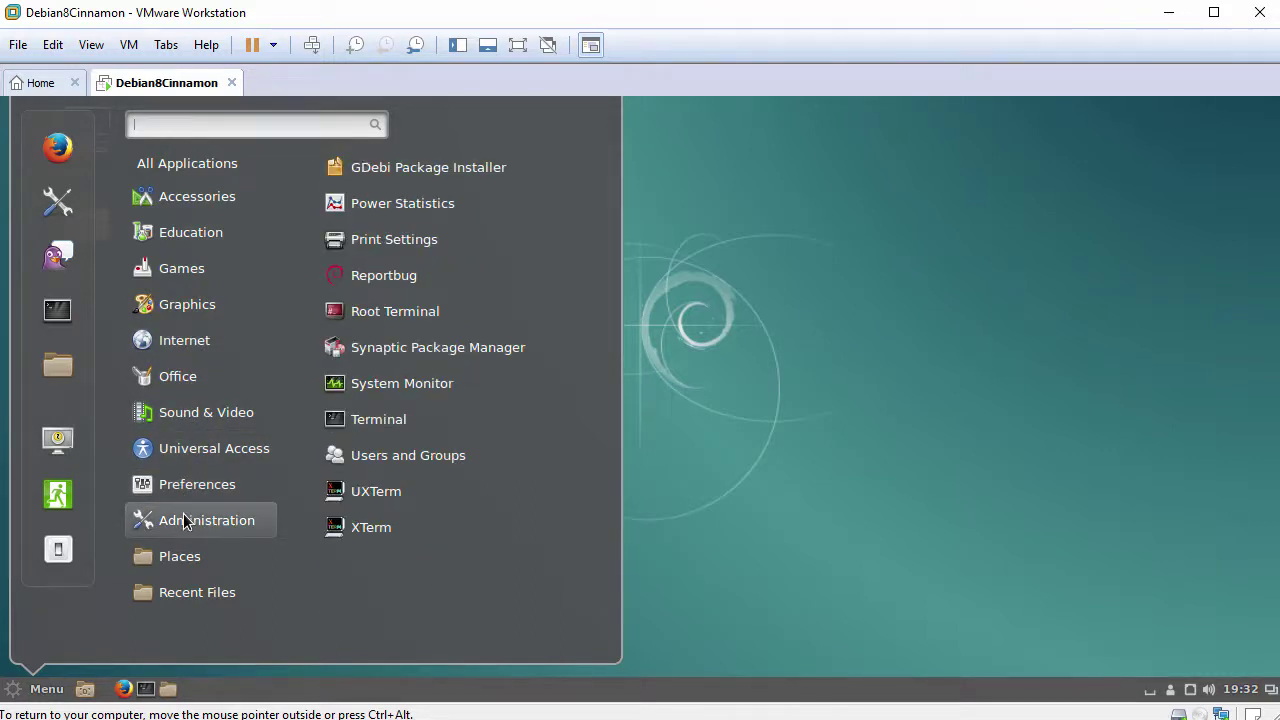
left_click(392, 386)
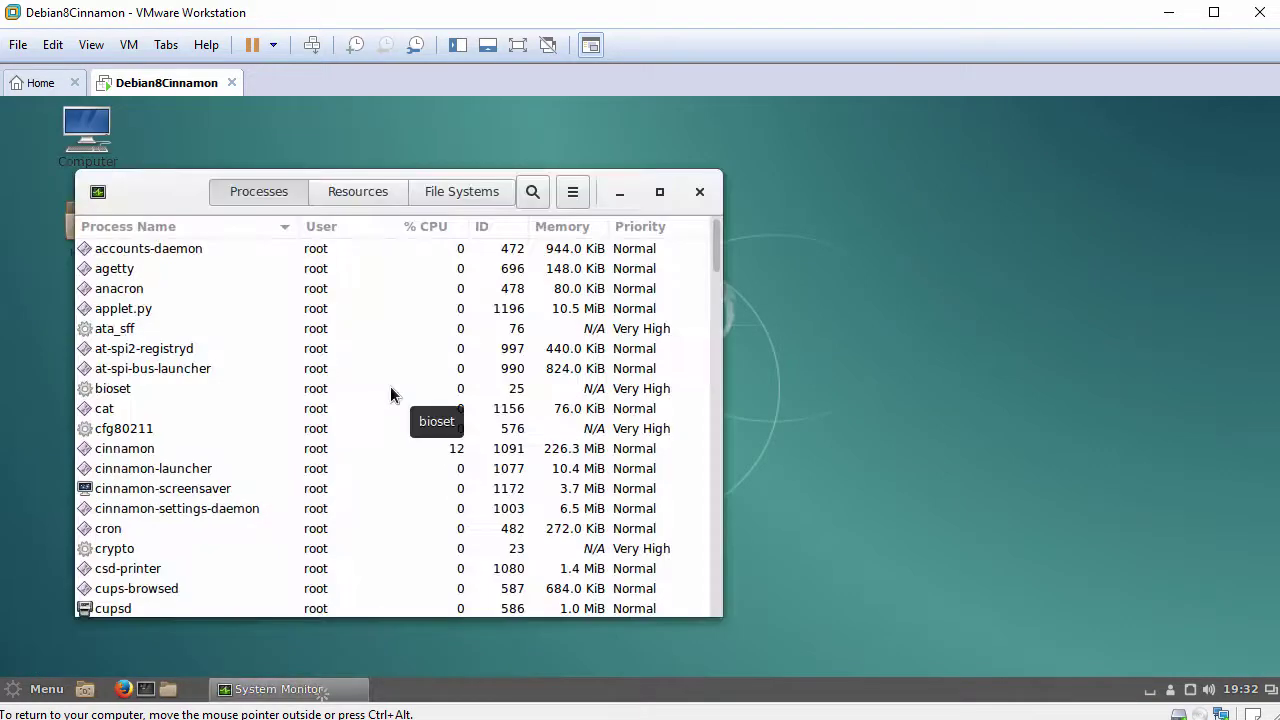
scroll(314, 366, "down", 5)
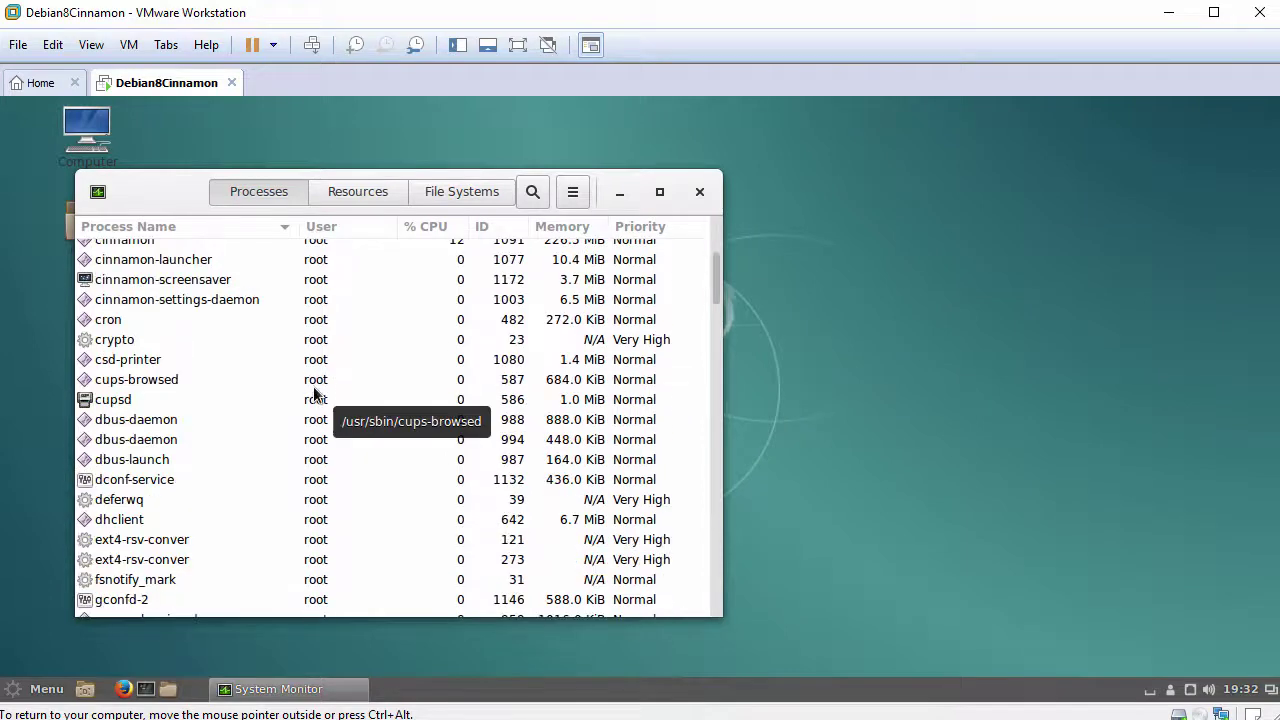
scroll(312, 393, "up", 5)
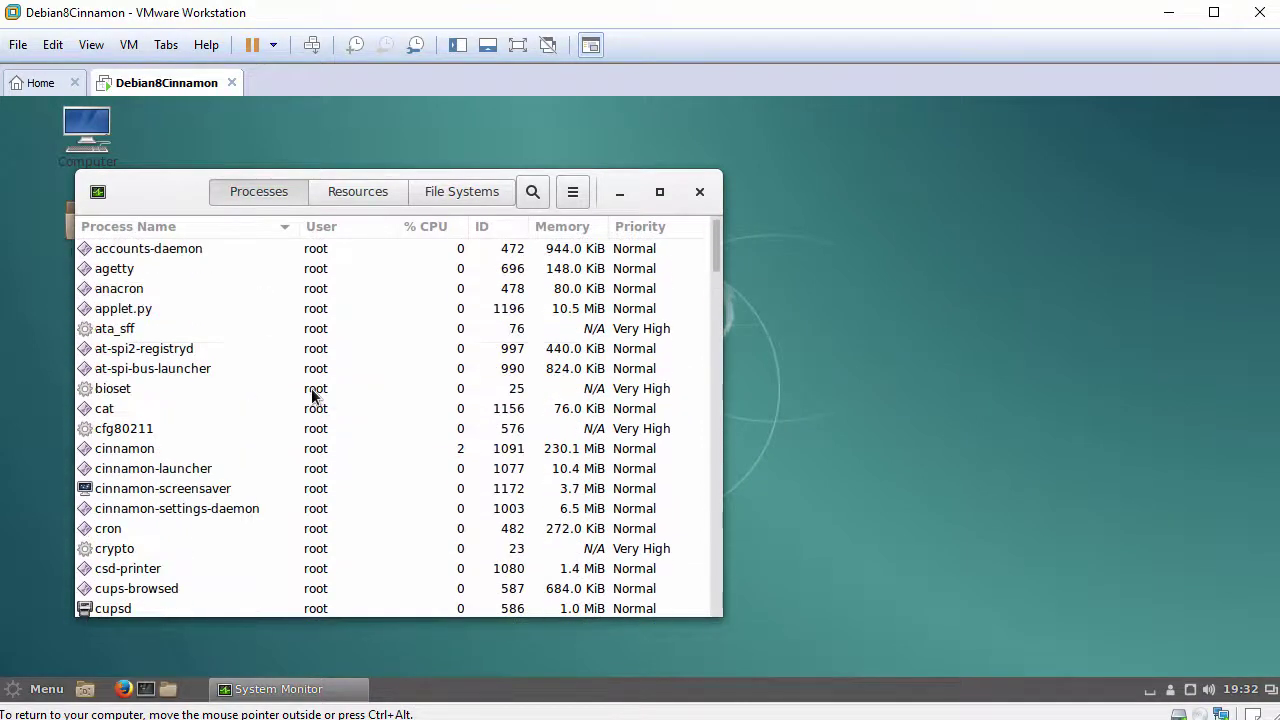
scroll(238, 456, "down", 1)
Bring up the cupsd process actions, dismiss them, and close System Monitor
right_click(142, 557)
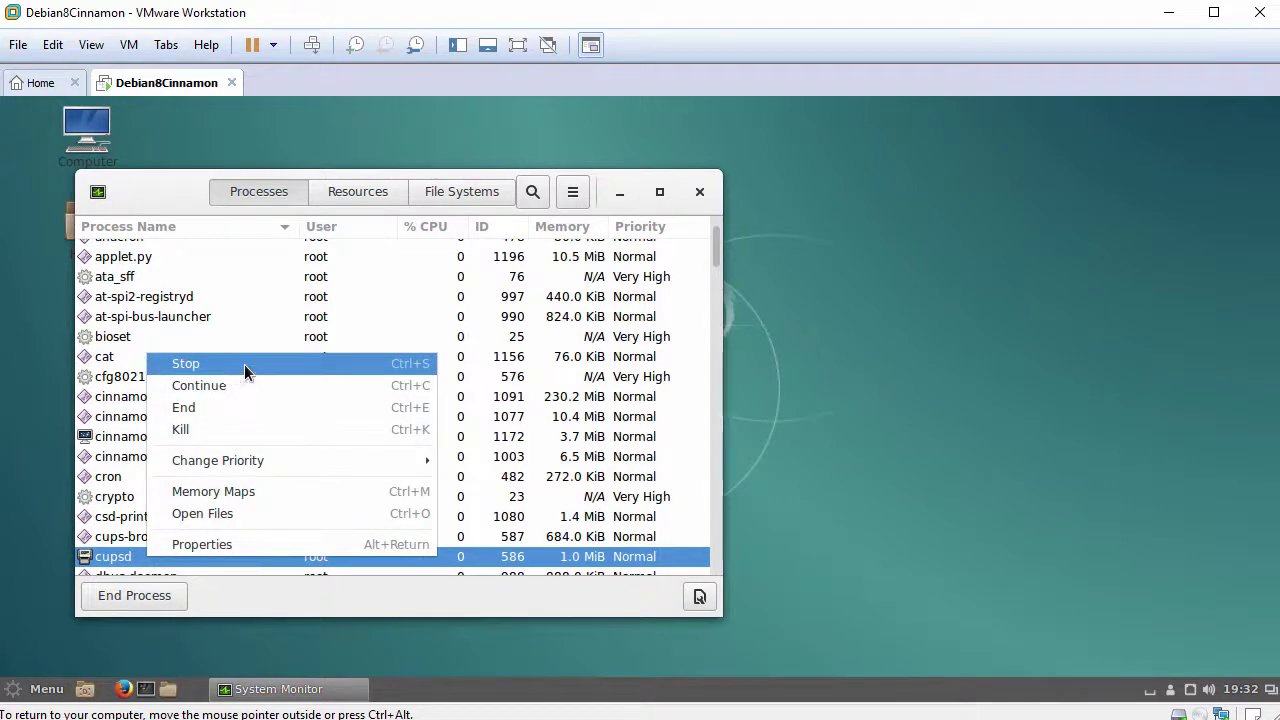
left_click(699, 193)
left_click(699, 193)
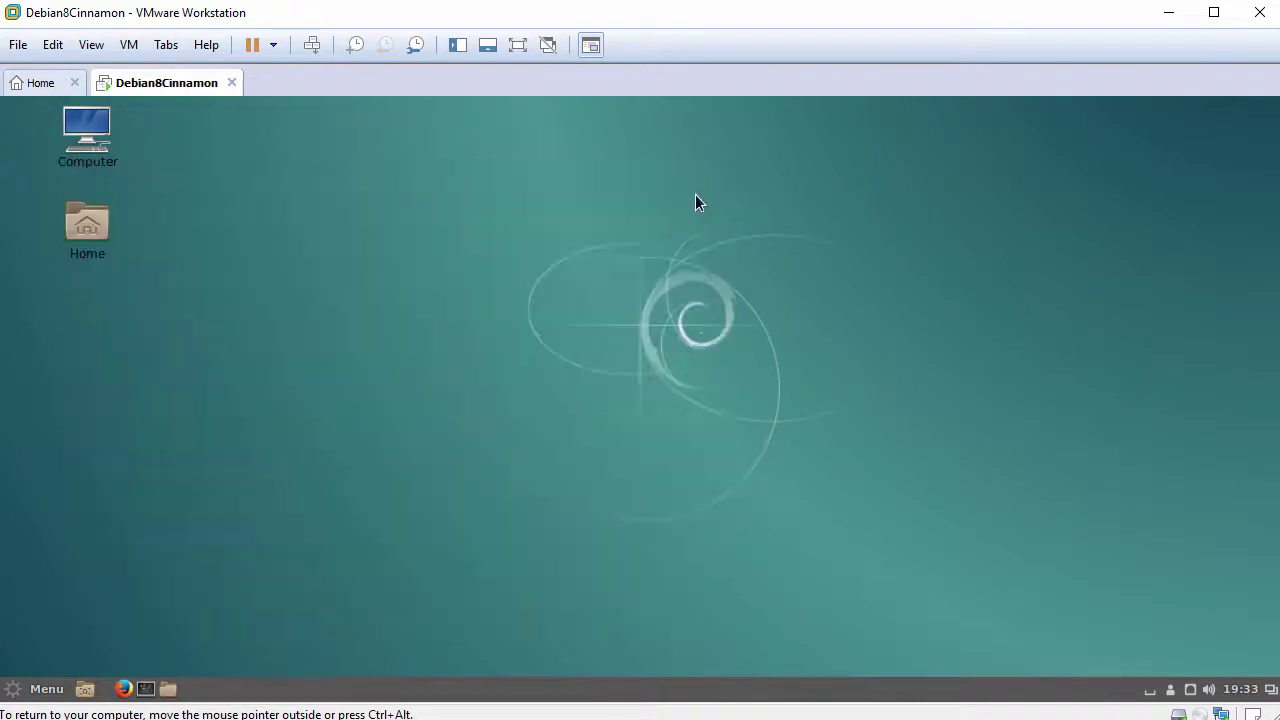
Choose Quit from the Cinnamon menu sidebar to reach the 'Shut down this system now?' confirmation
left_click(47, 688)
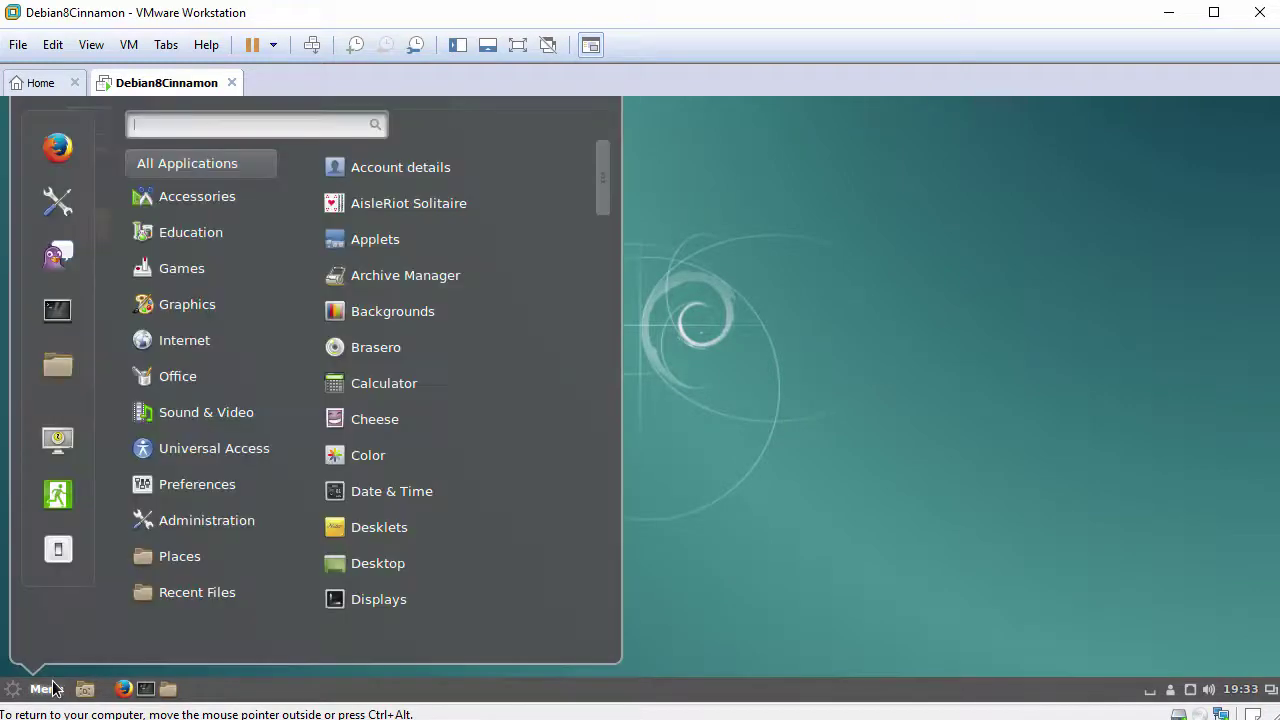
left_click(60, 553)
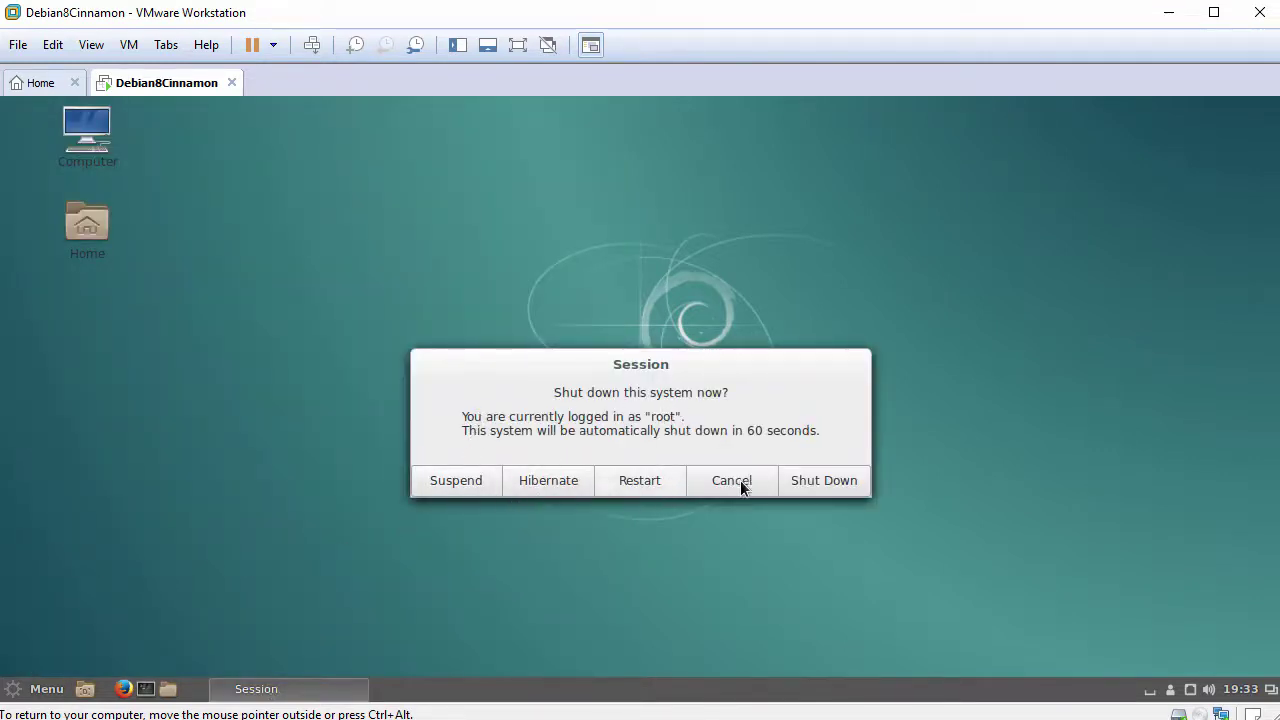
left_click(677, 542)
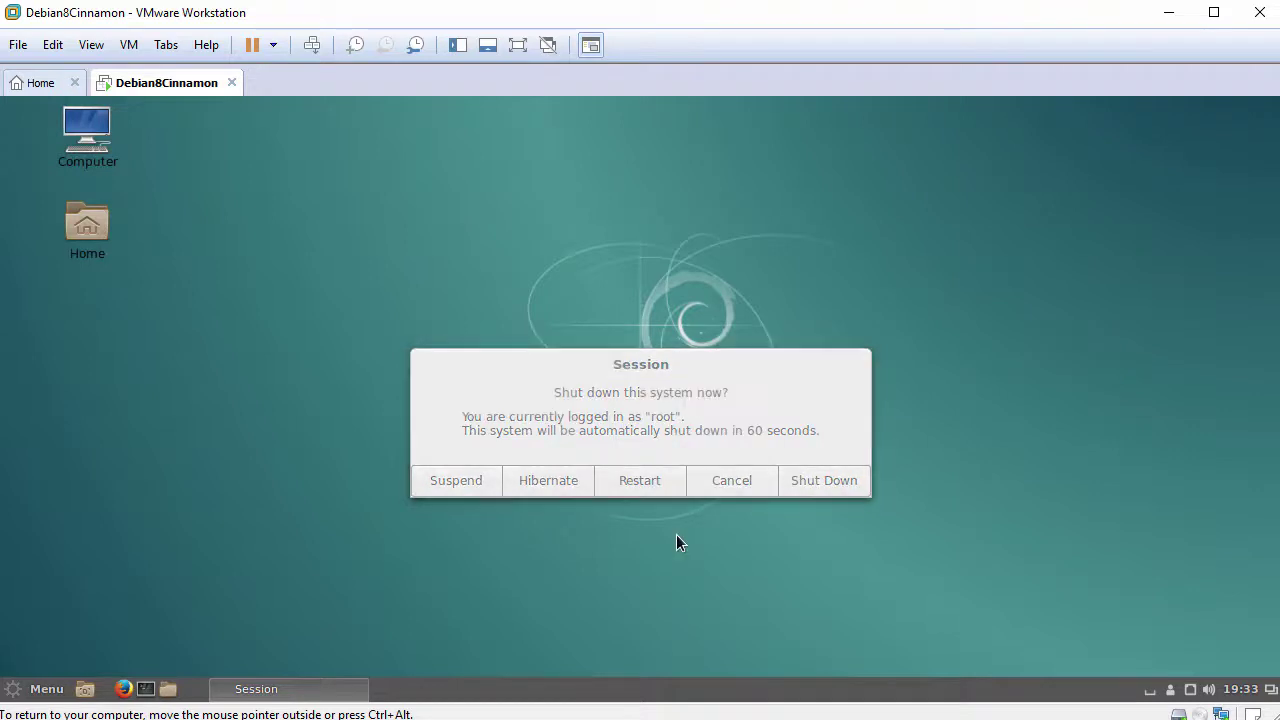